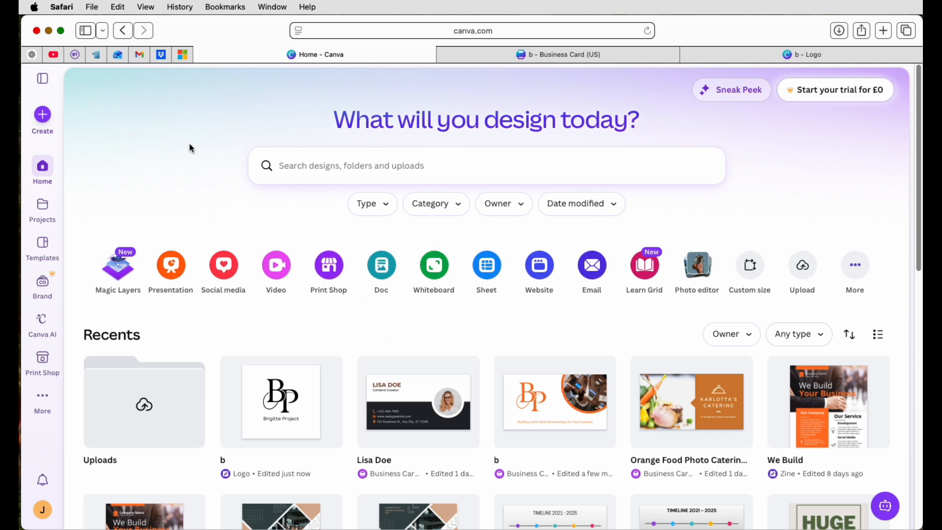
Start a blank Business Card (Landscape, 3.5 × 2 in) design from a 'bu' search
click(44, 119)
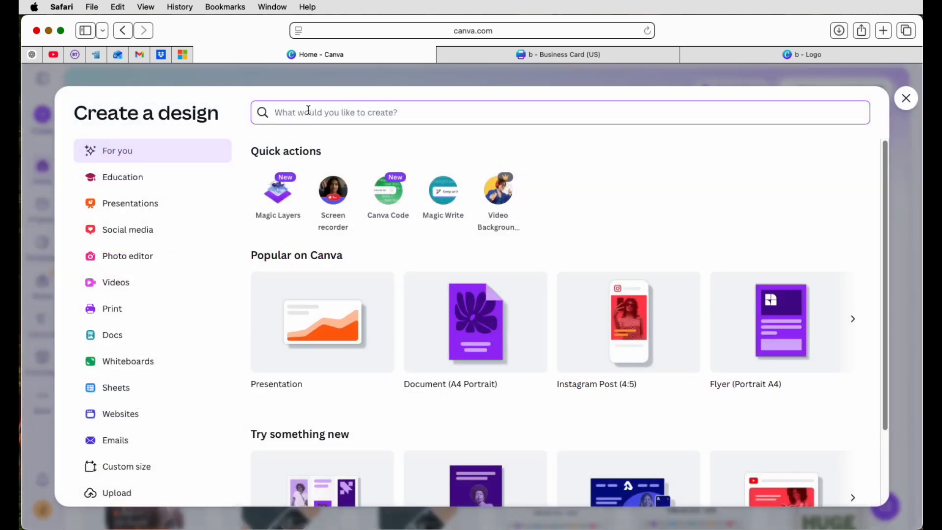
text(bus)
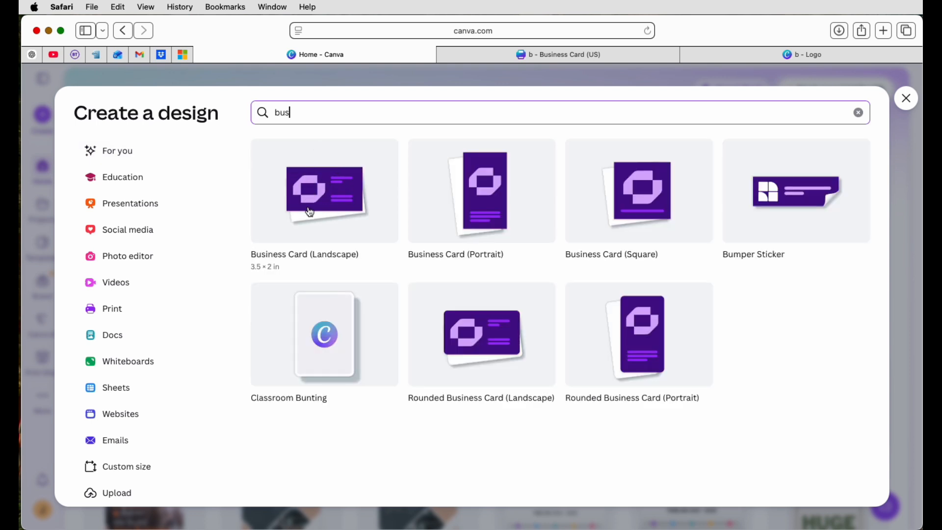
click(329, 205)
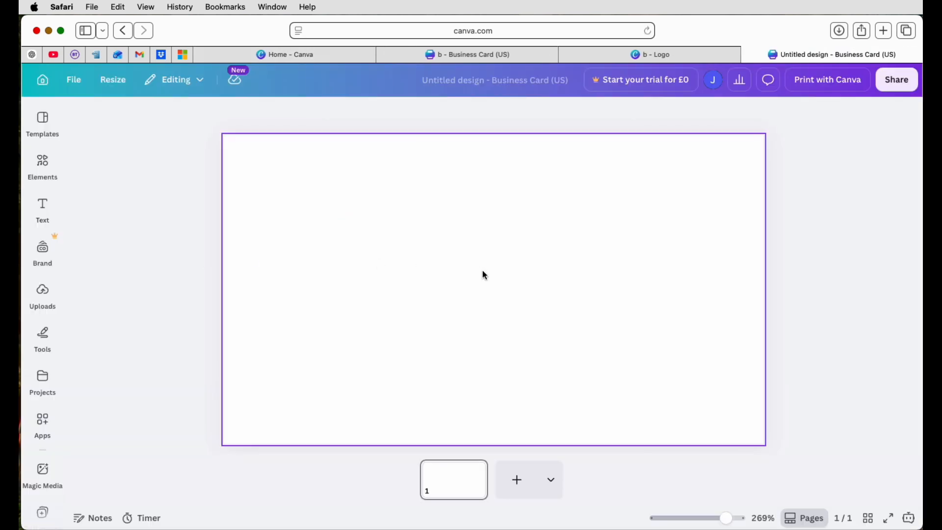
Add a second blank page, return to page 1 and list business card templates
click(518, 483)
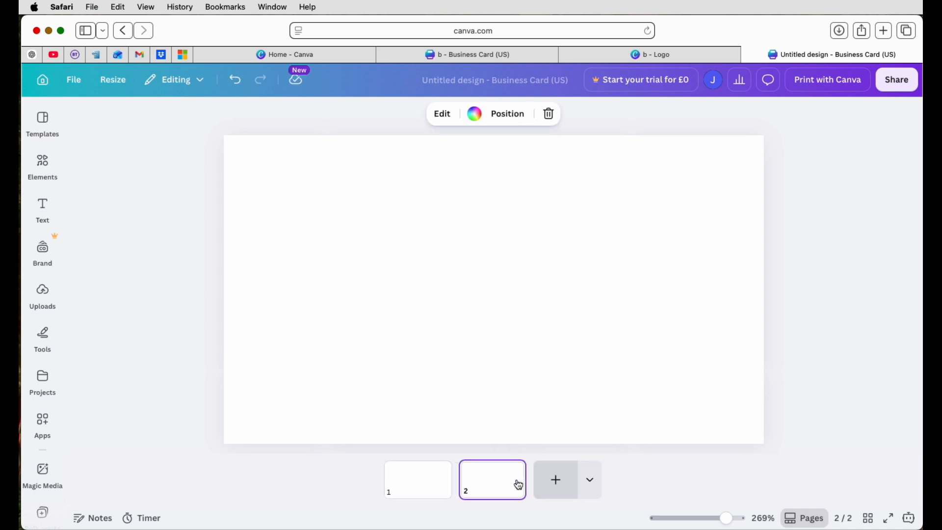
click(423, 487)
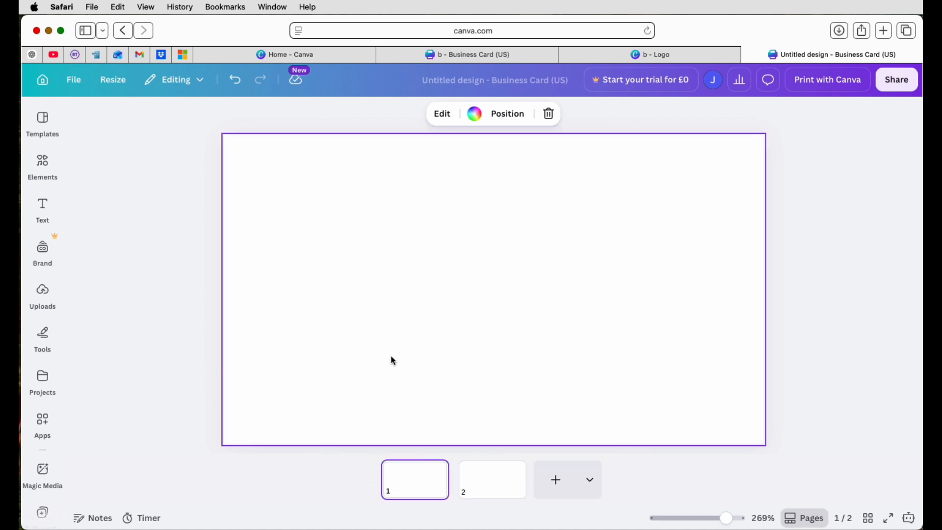
click(46, 126)
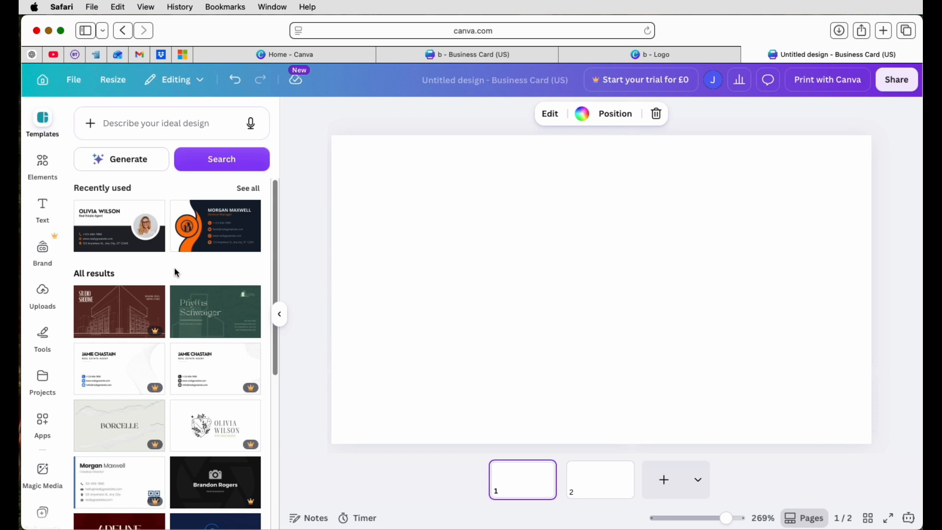
Browse the business card templates, then collapse the panel without applying any
scroll(176, 272, down, 1)
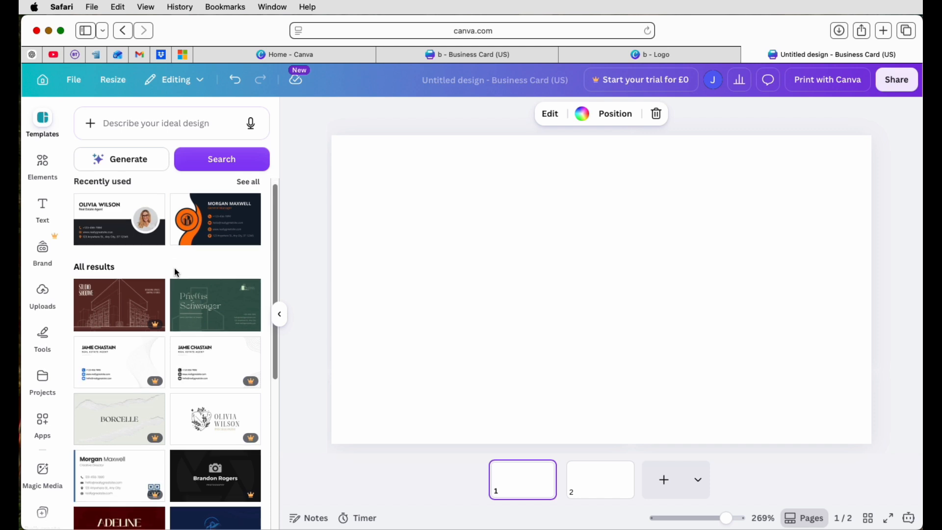
mouse_move(155, 314)
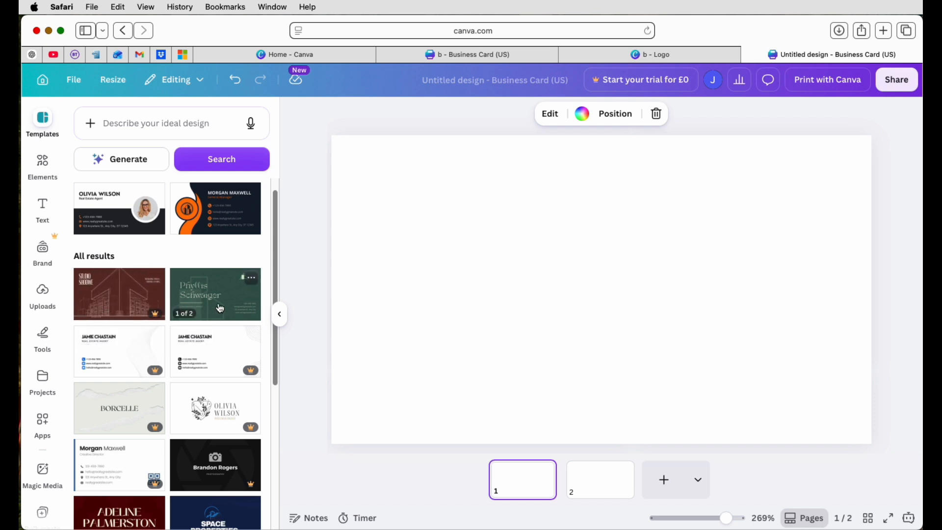
scroll(220, 308, down, 6)
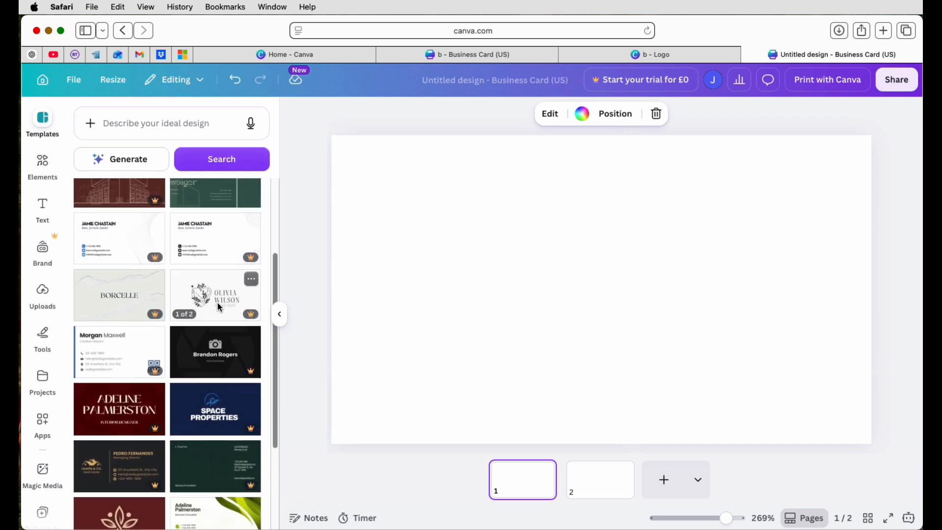
scroll(219, 308, down, 5)
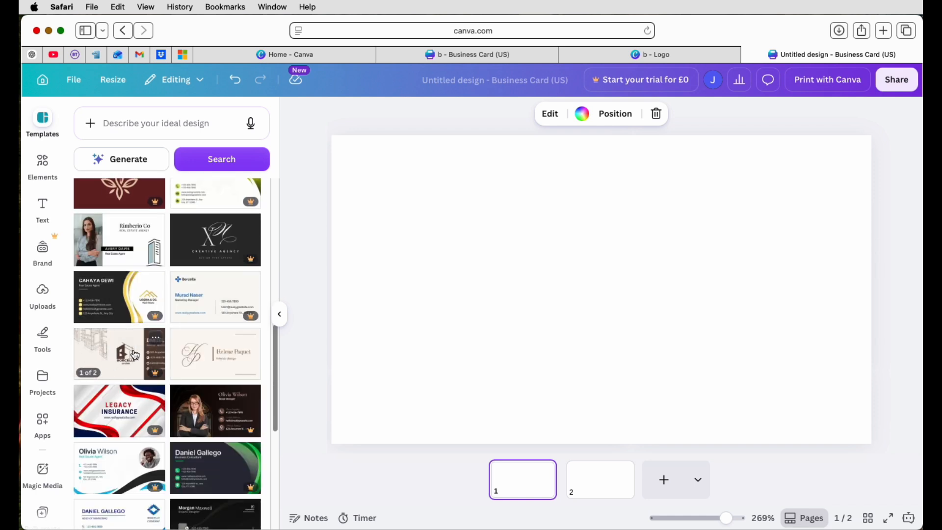
scroll(136, 355, down, 3)
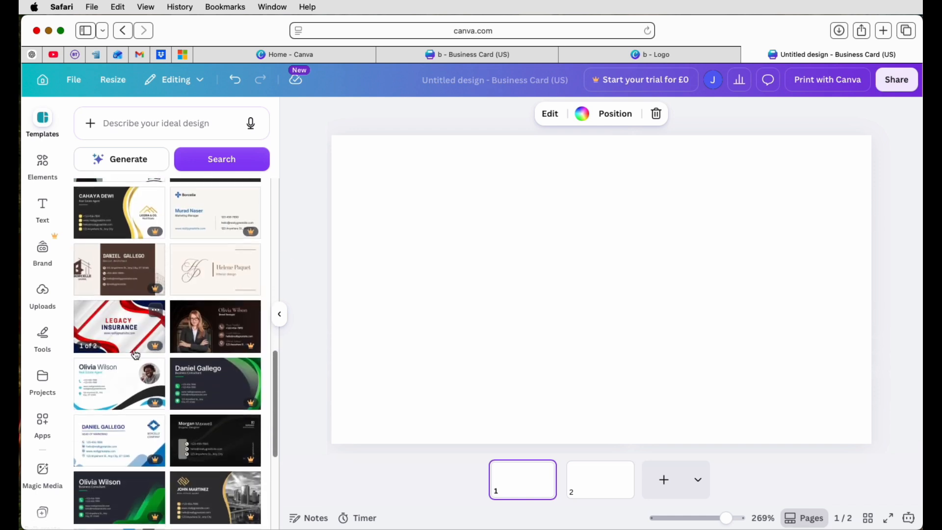
scroll(137, 354, down, 5)
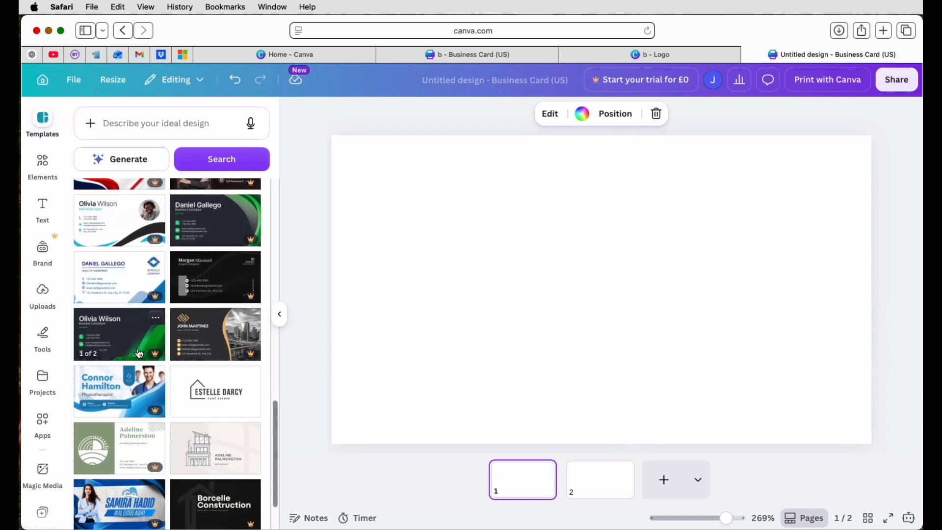
scroll(139, 353, down, 1)
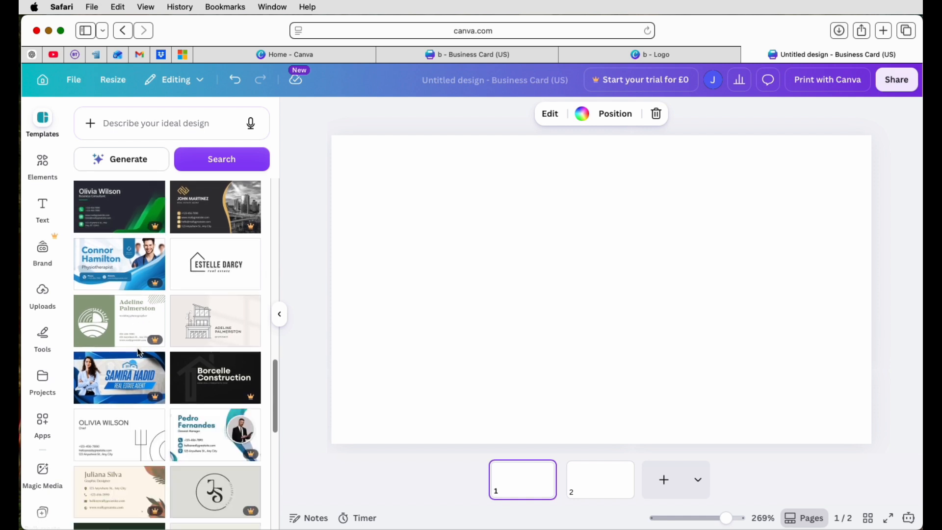
scroll(139, 352, down, 3)
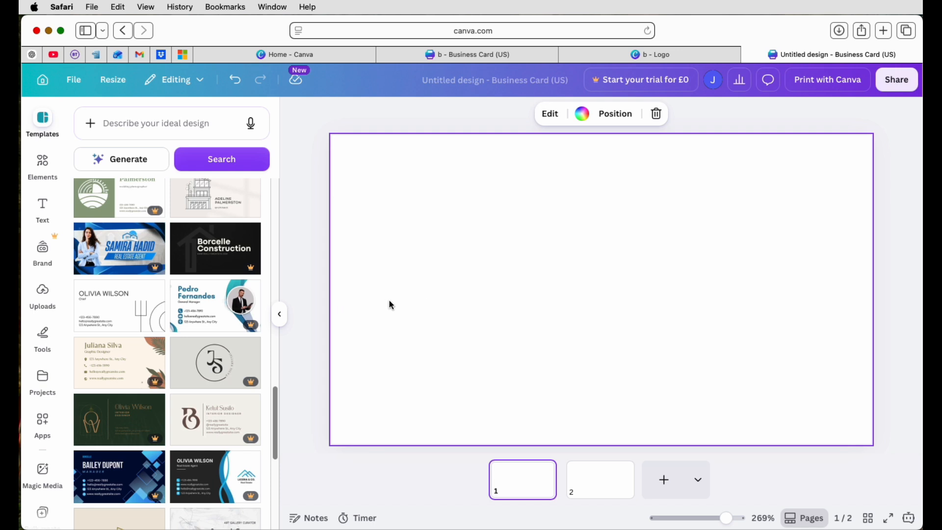
click(280, 314)
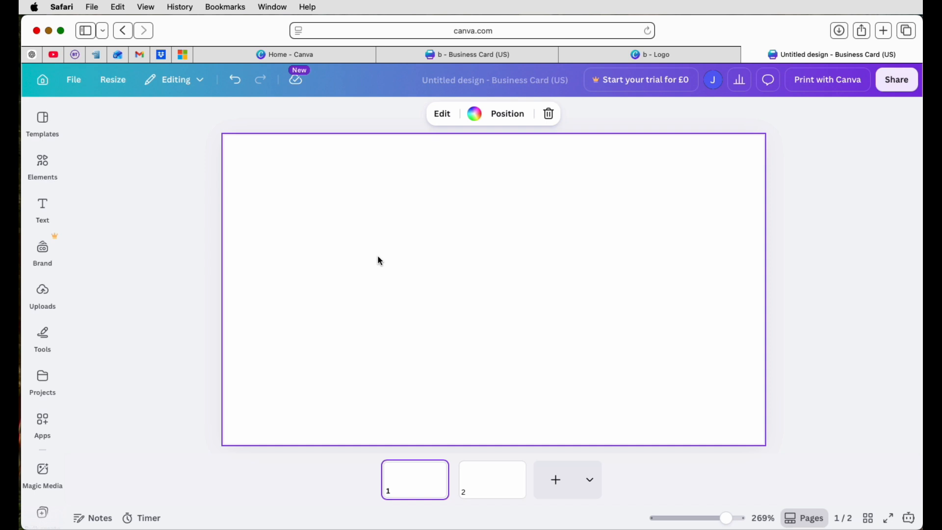
Search the Elements photo library for 'people'
click(46, 172)
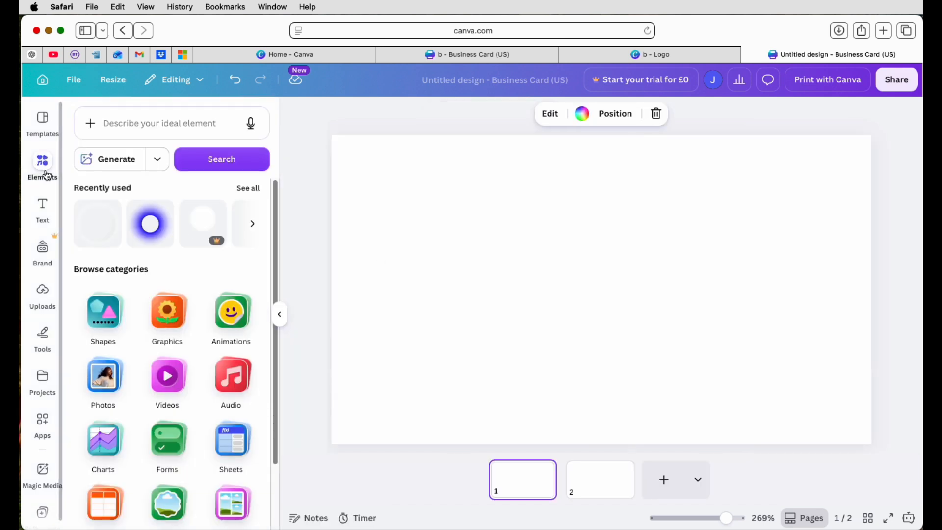
click(107, 376)
click(137, 147)
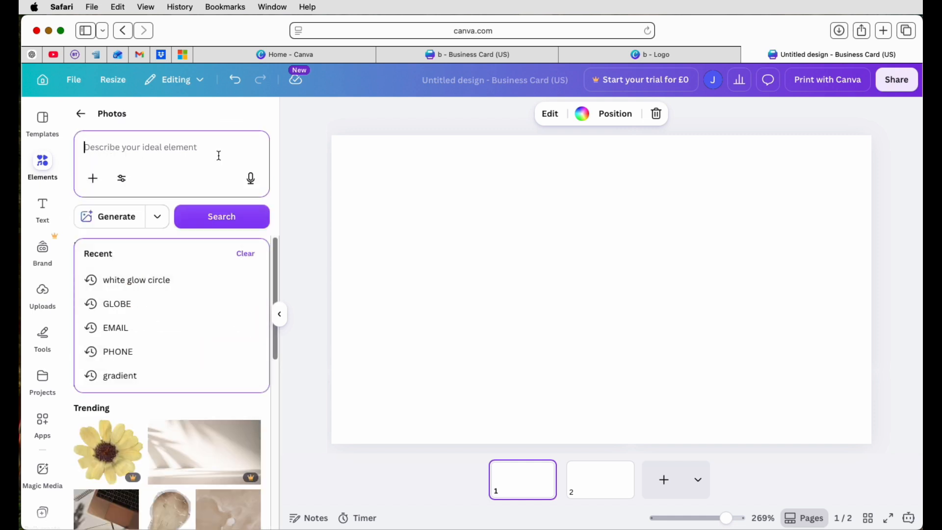
text(people)
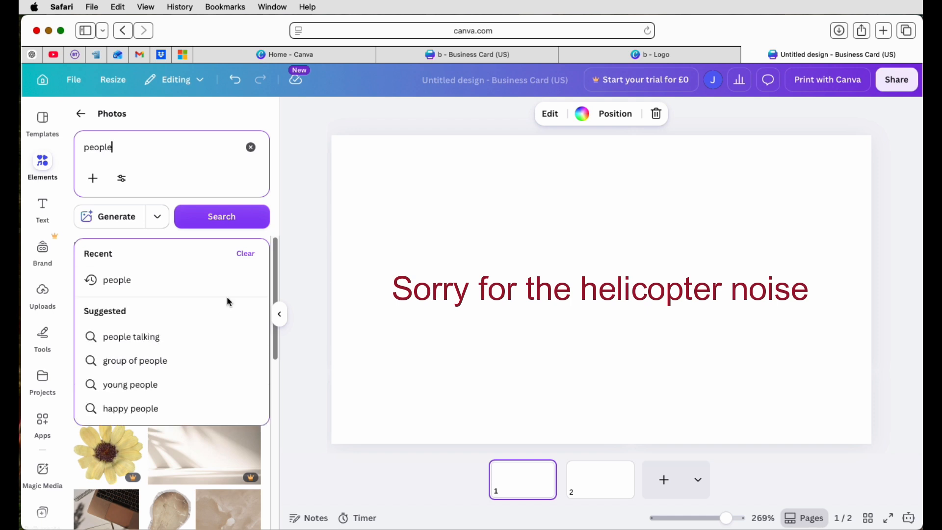
key(Return)
Look through the people results, then open the upload file chooser on the Logos folder
scroll(227, 324, down, 2)
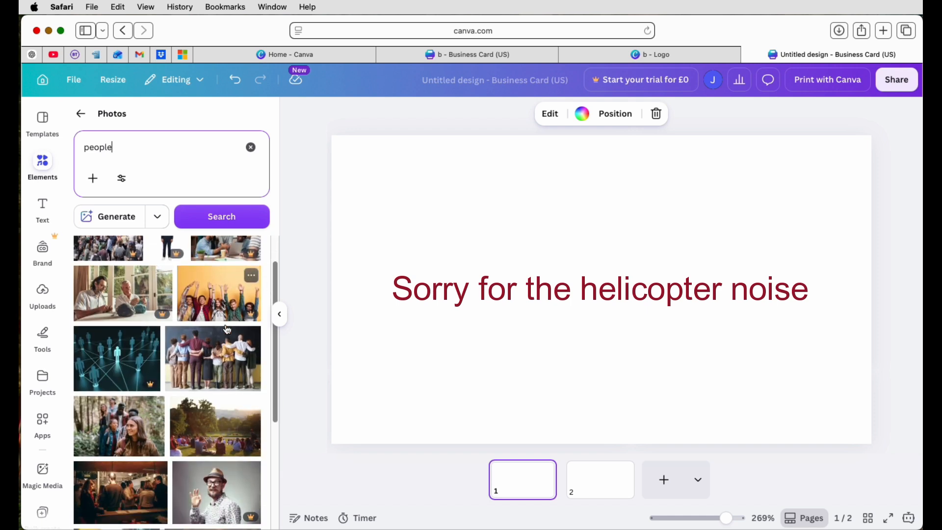
scroll(227, 328, down, 1)
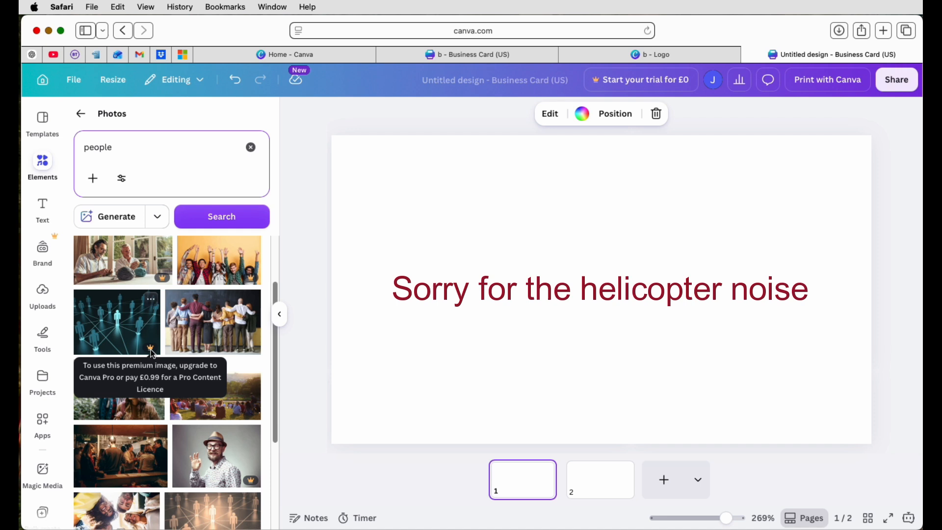
scroll(202, 349, down, 3)
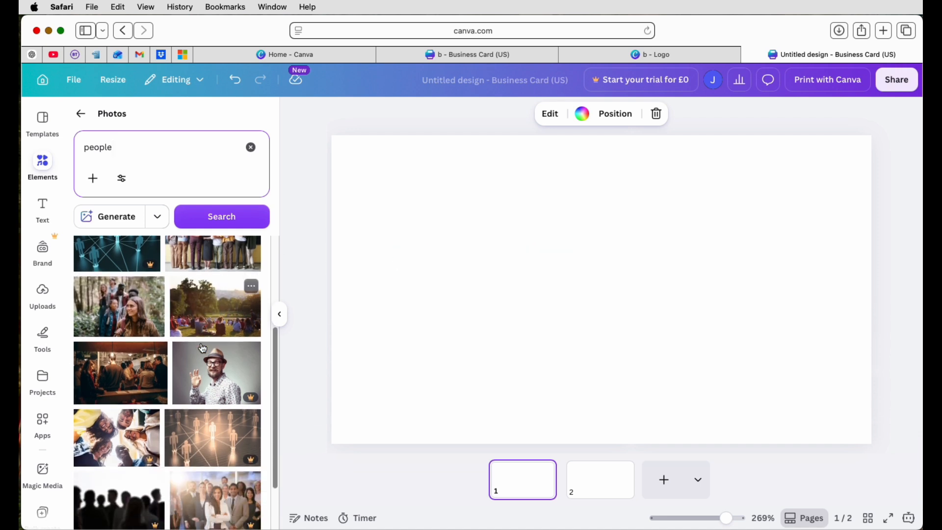
scroll(203, 349, down, 2)
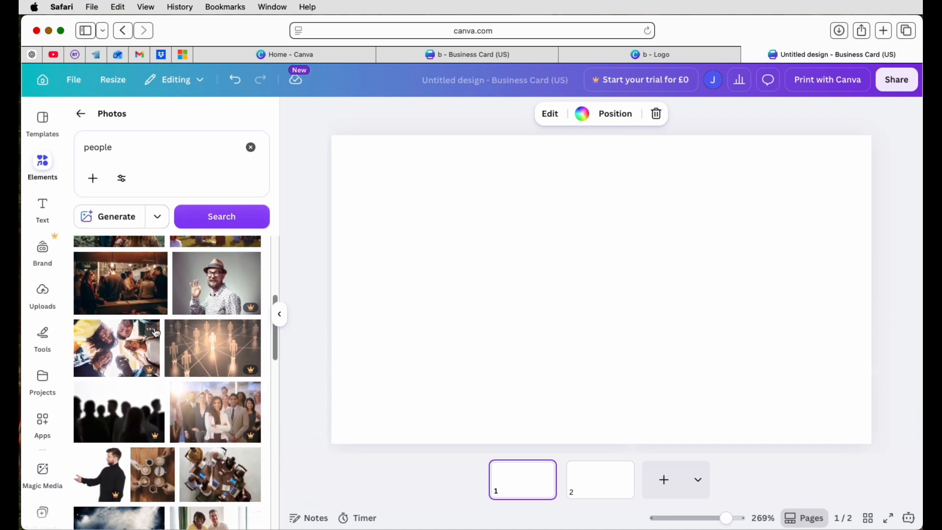
click(43, 292)
click(163, 157)
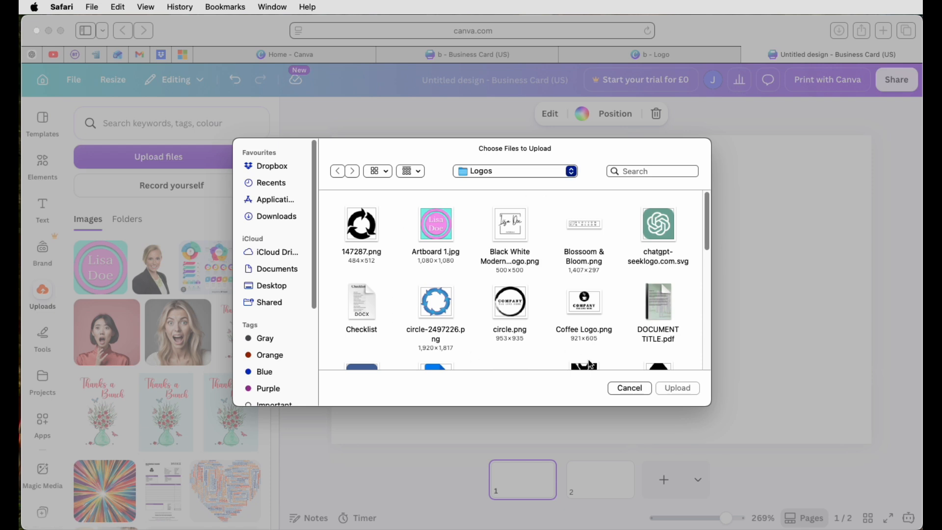
Cancel the upload and return from the people photos to the main Elements categories
click(629, 388)
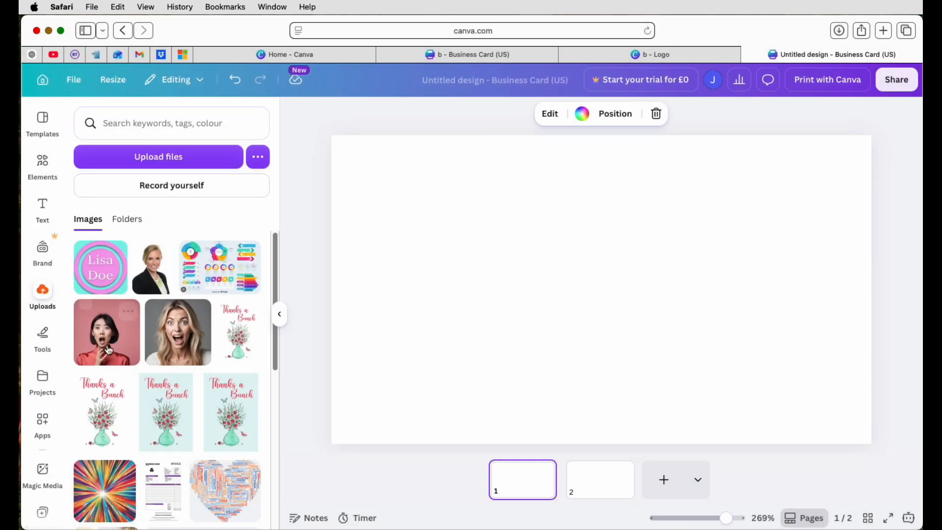
scroll(202, 385, down, 20)
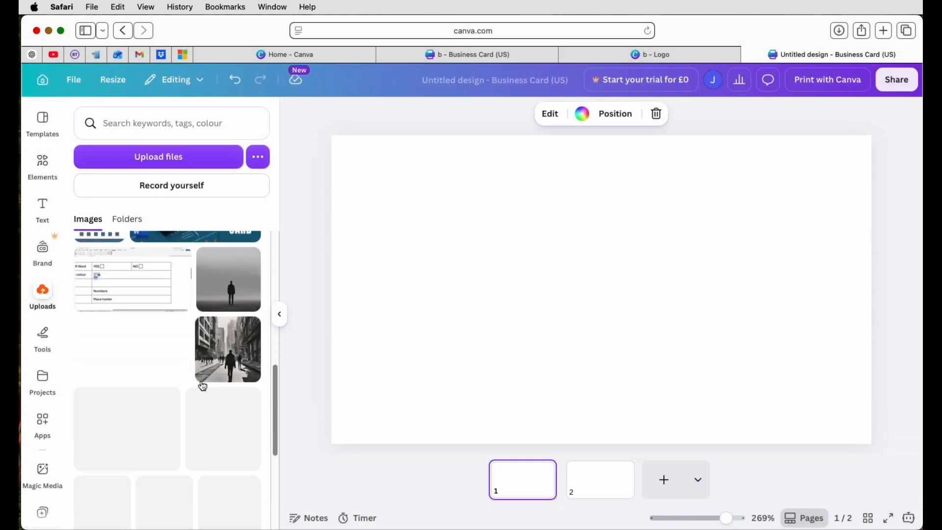
scroll(202, 385, down, 20)
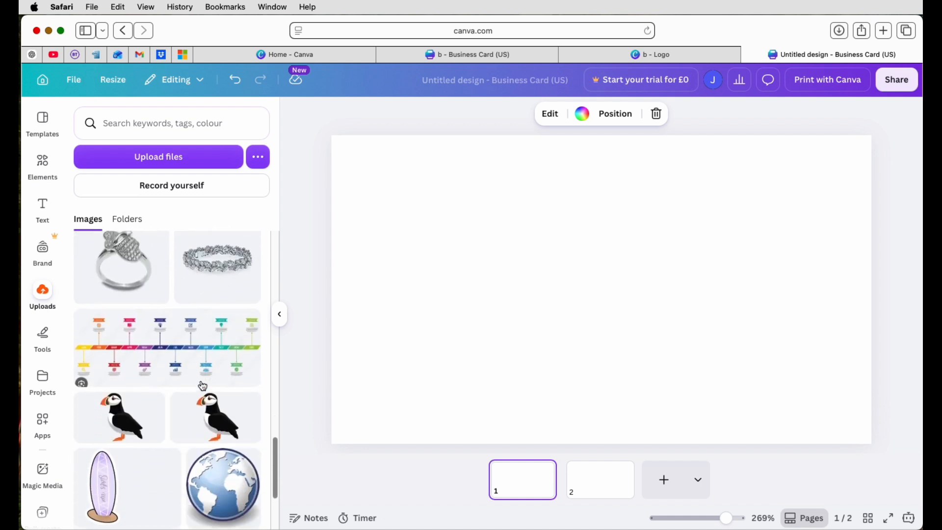
scroll(201, 383, up, 20)
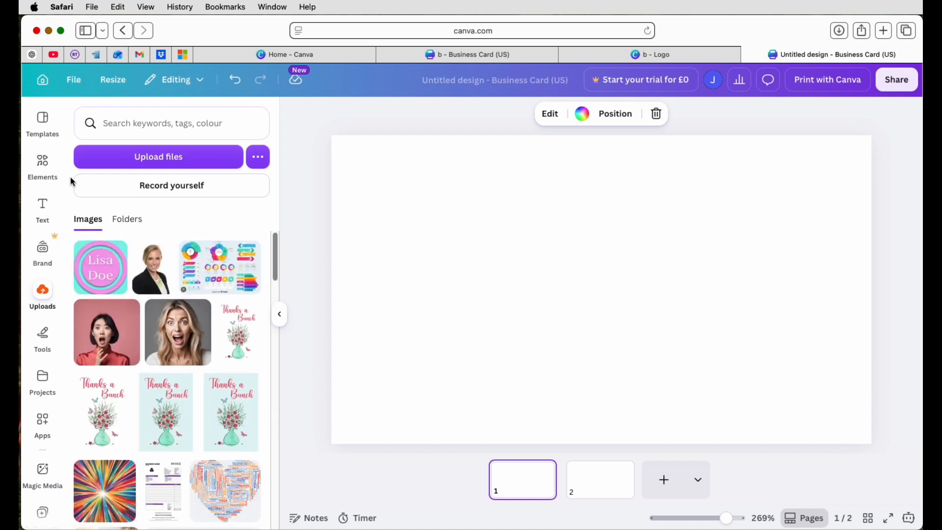
click(50, 174)
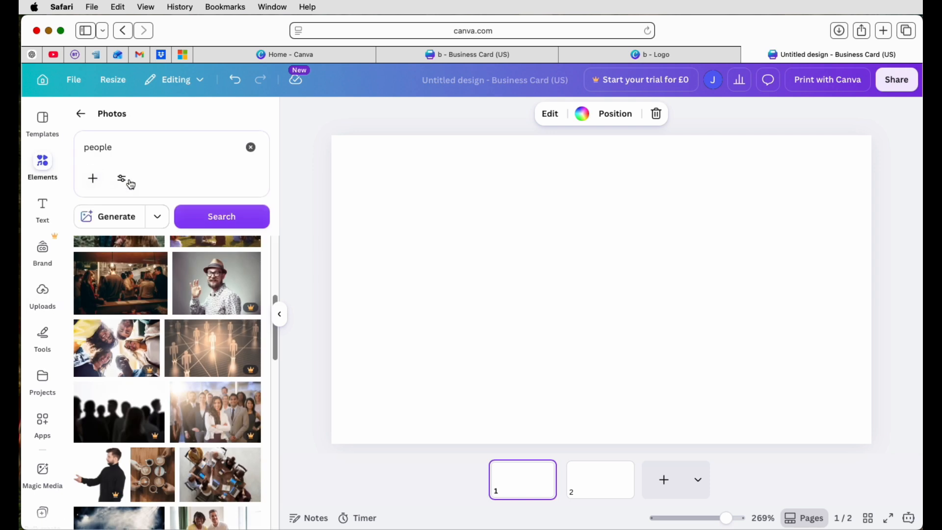
scroll(142, 313, down, 5)
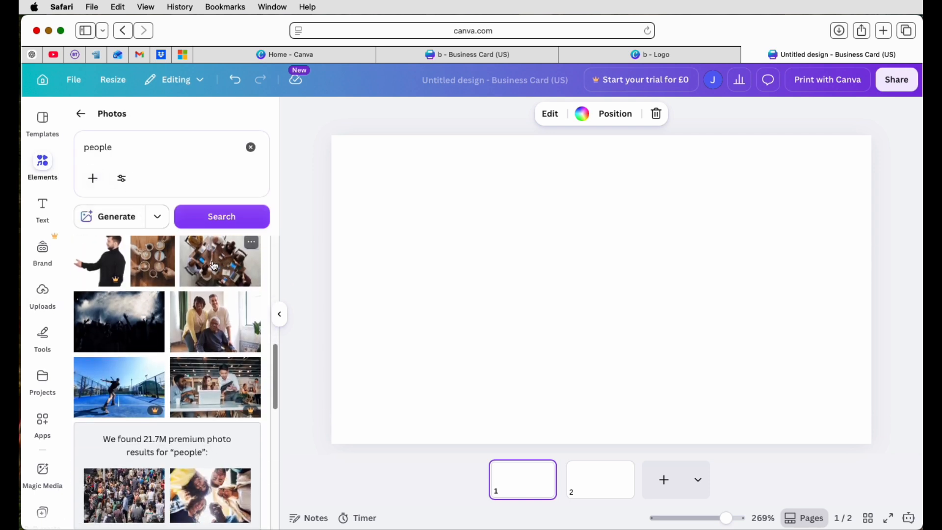
scroll(221, 265, up, 3)
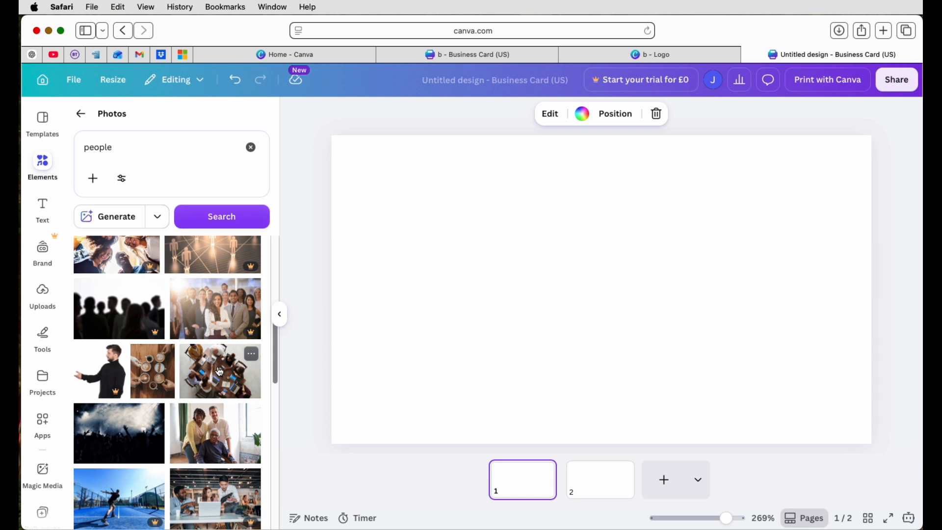
click(81, 115)
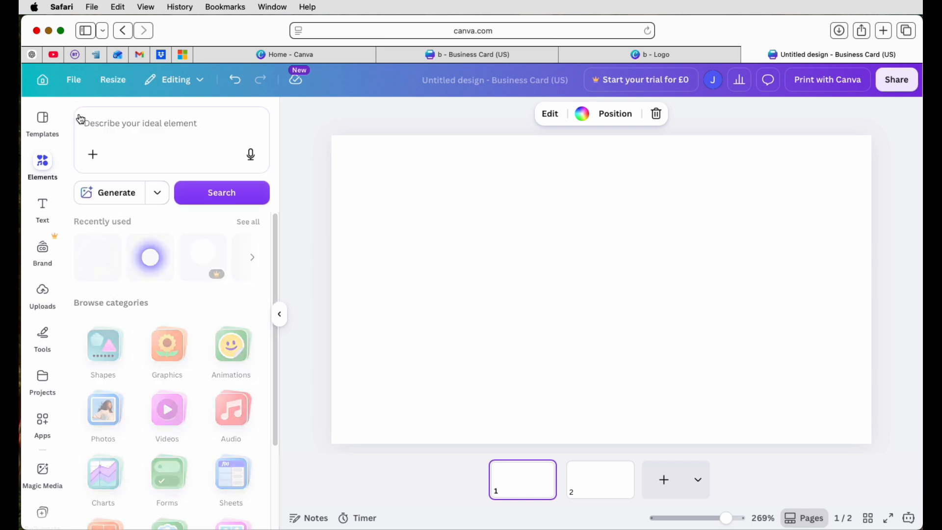
Search Elements for 'frames' and browse the frame results
click(129, 126)
text(frames)
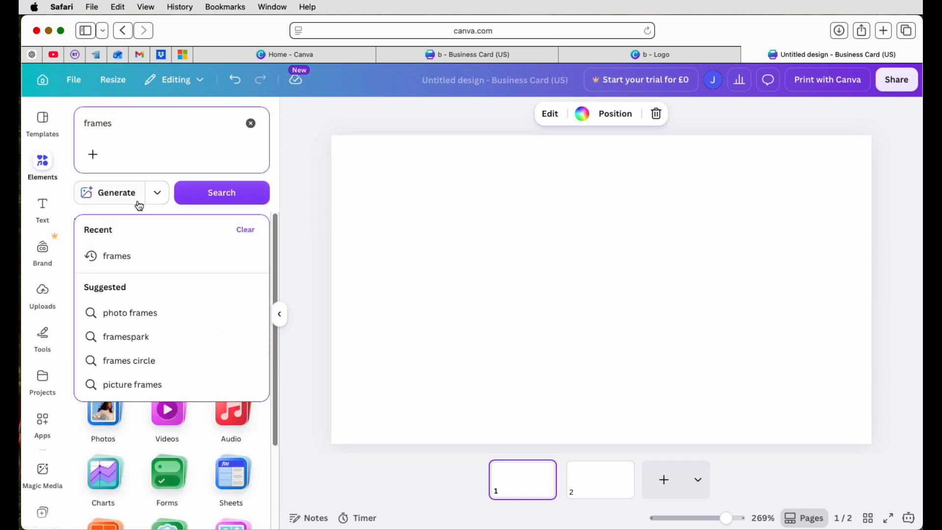
click(120, 256)
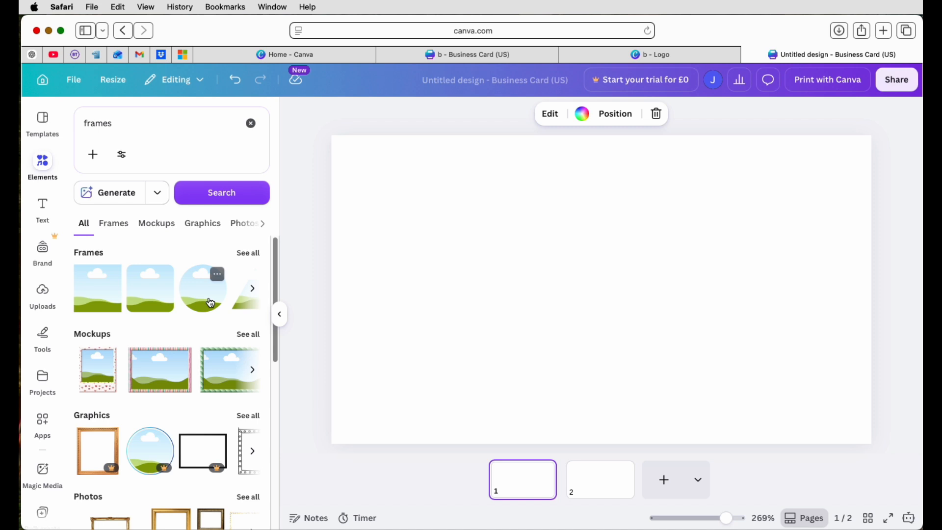
scroll(171, 362, down, 4)
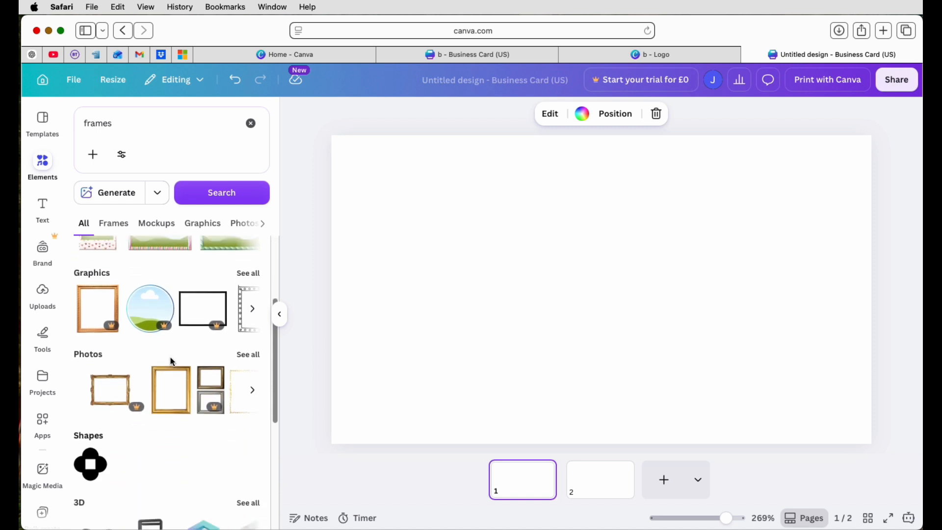
scroll(172, 362, down, 4)
scroll(173, 361, up, 8)
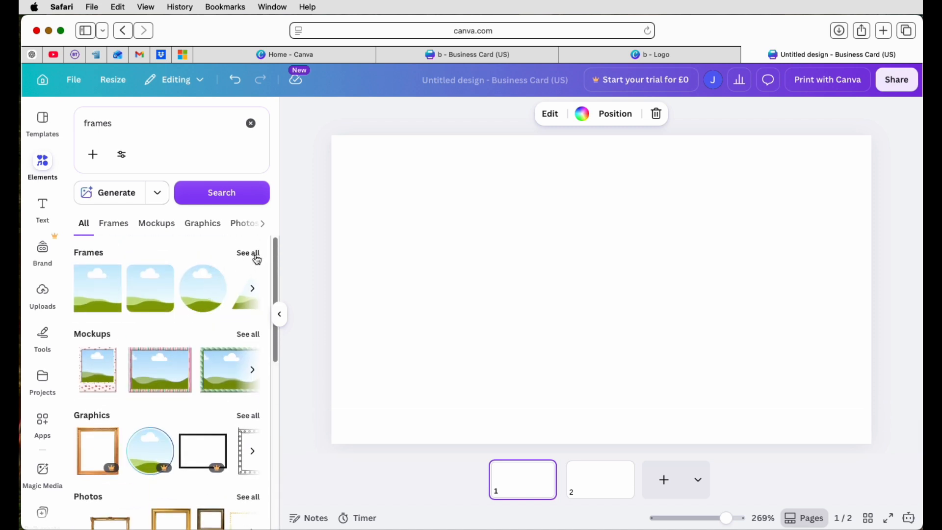
Add the circle frame to the upper-right corner, enlarged to bleed off the top and right edges
click(203, 300)
drag(602, 290, 742, 235)
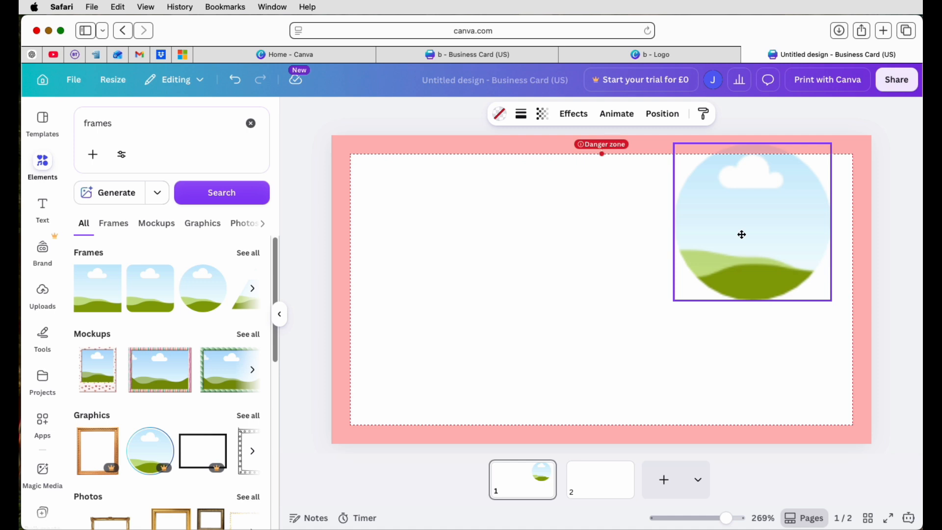
drag(745, 234, 811, 203)
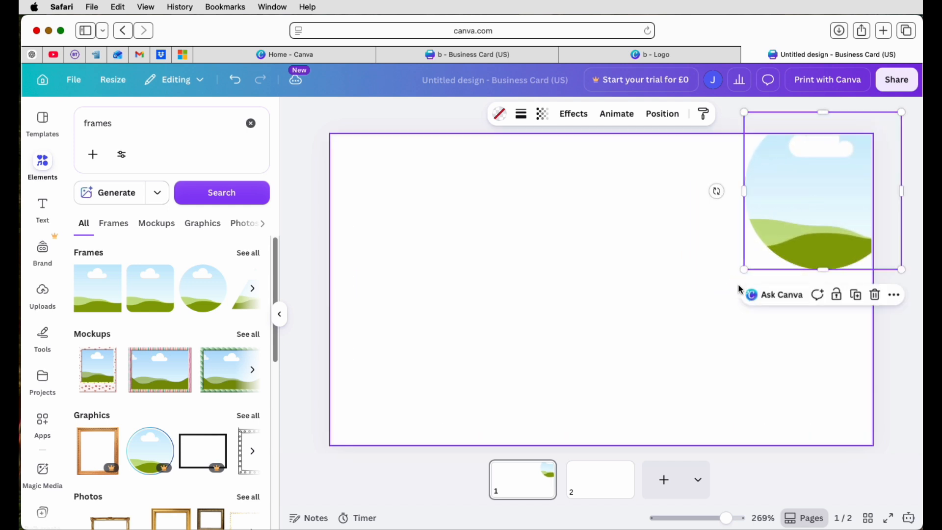
drag(743, 270, 761, 255)
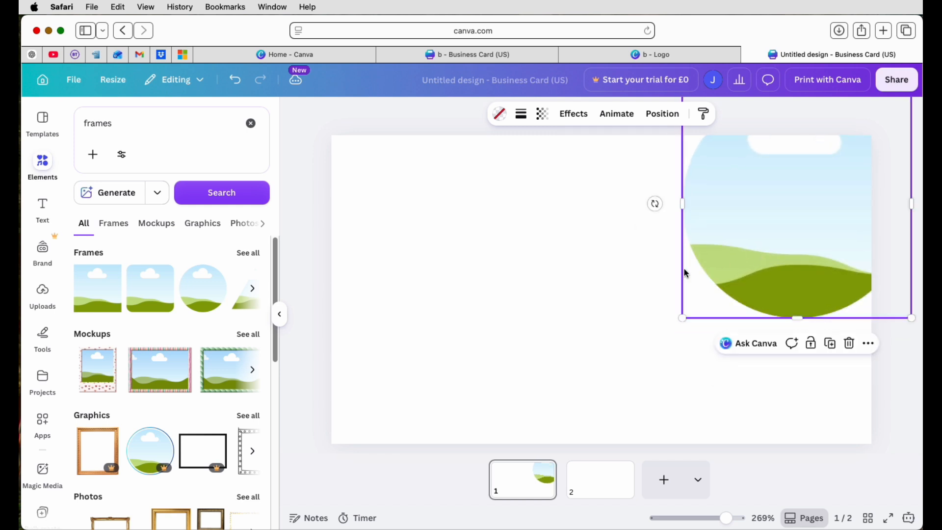
click(502, 336)
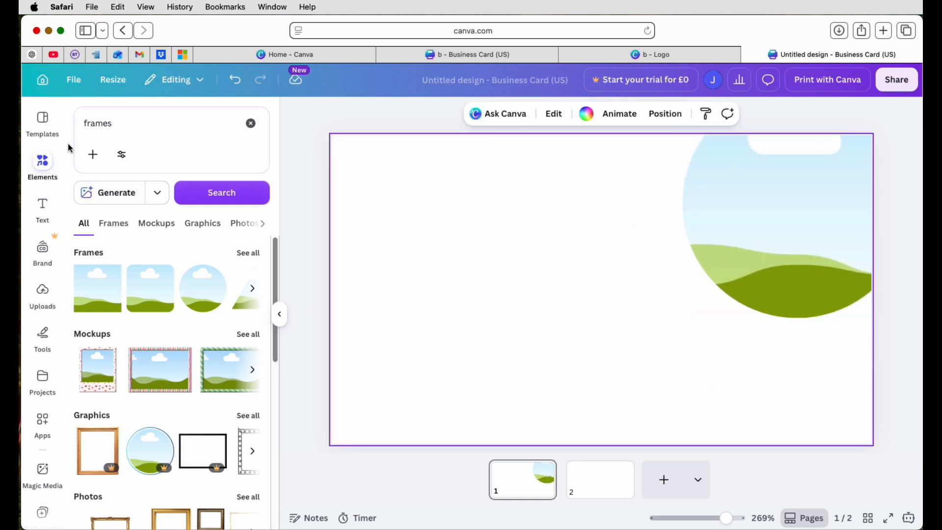
click(43, 206)
click(42, 165)
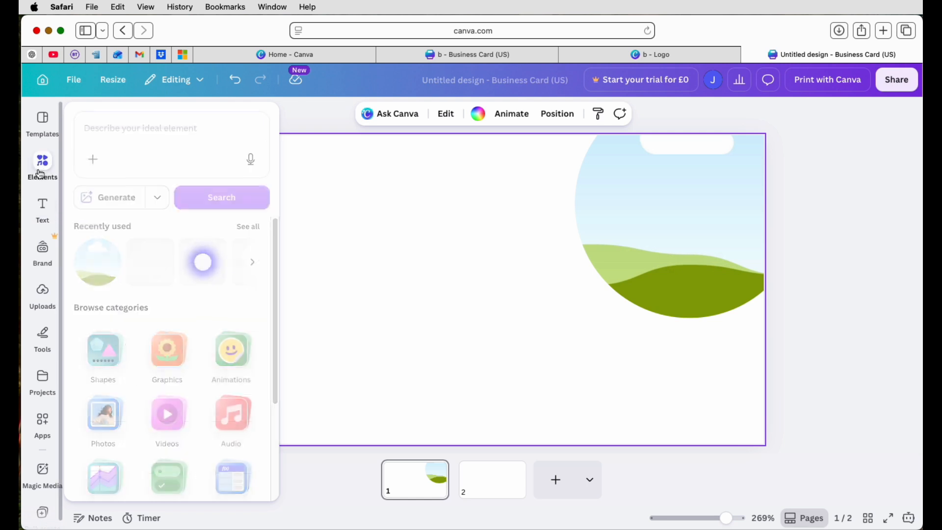
Drop the overhead team meeting photo into the circle frame and re-crop it around the handshake
click(103, 430)
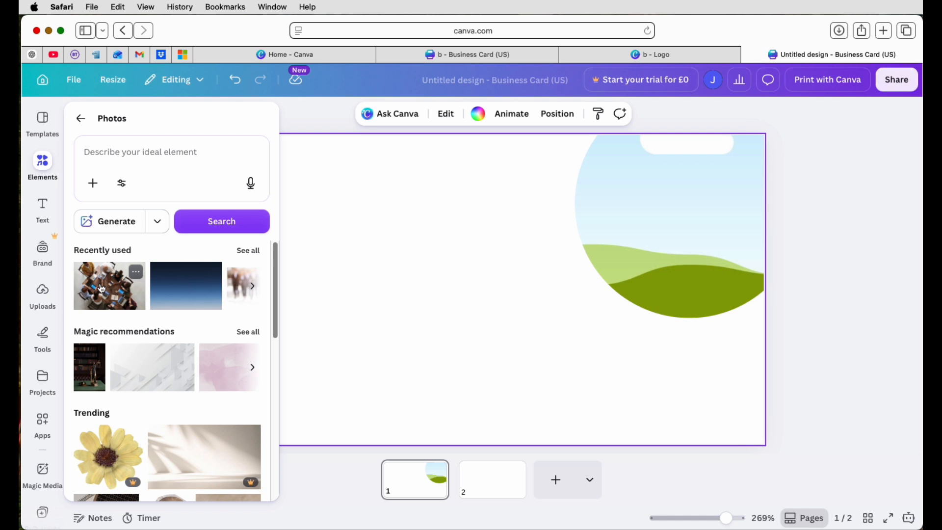
drag(102, 288, 616, 162)
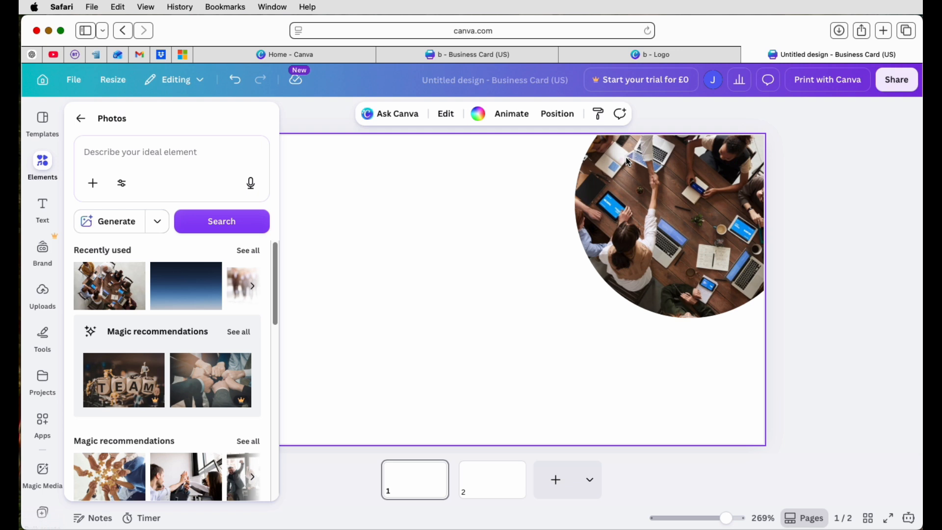
click(677, 246)
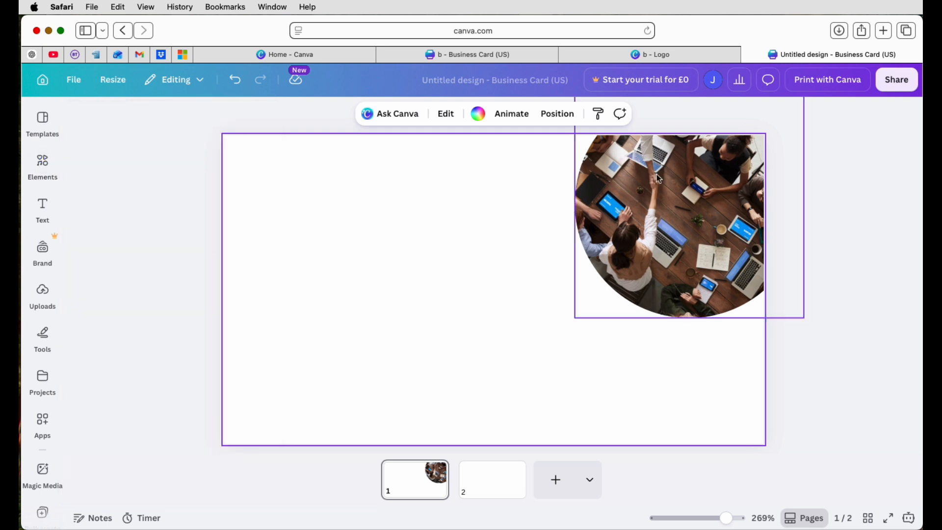
double_click(659, 237)
drag(706, 232, 774, 208)
scroll(653, 254, right, 2)
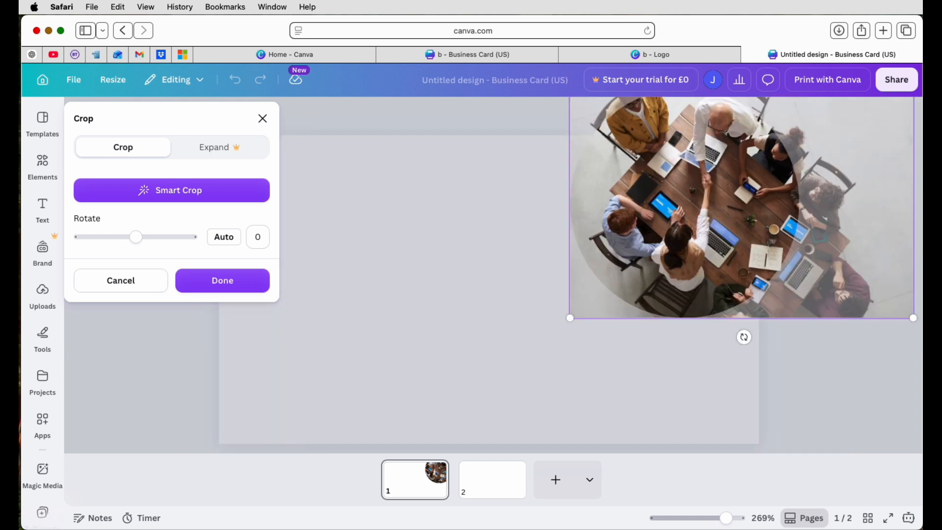
click(567, 268)
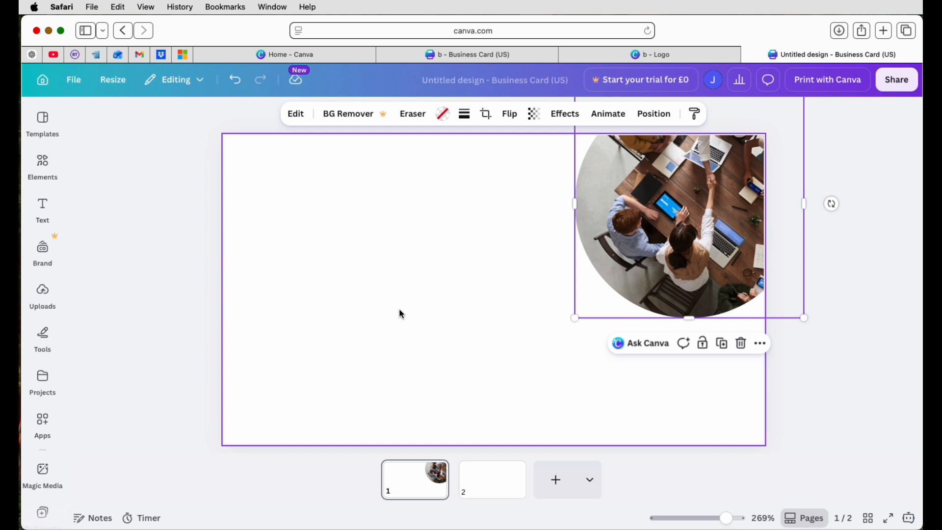
Give the circular photo a solid border of stroke weight 7 in Salmon
click(465, 118)
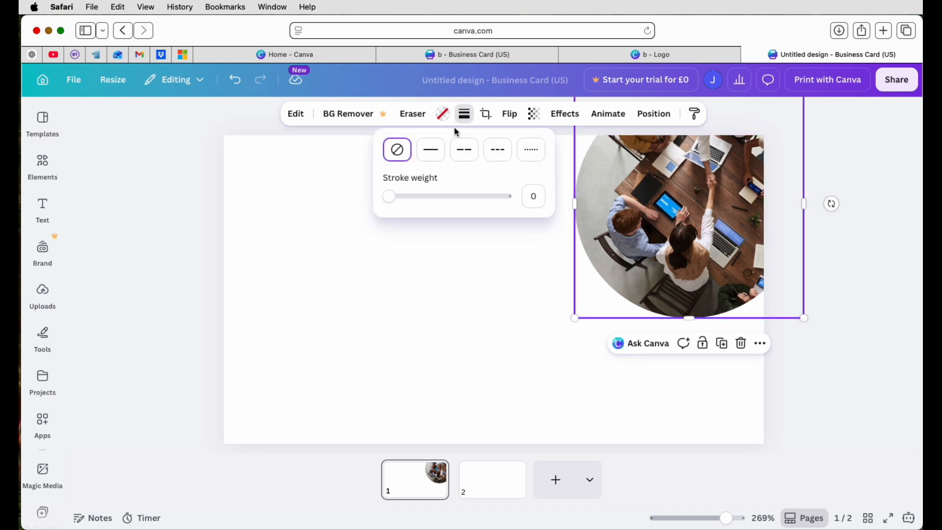
drag(390, 198, 403, 198)
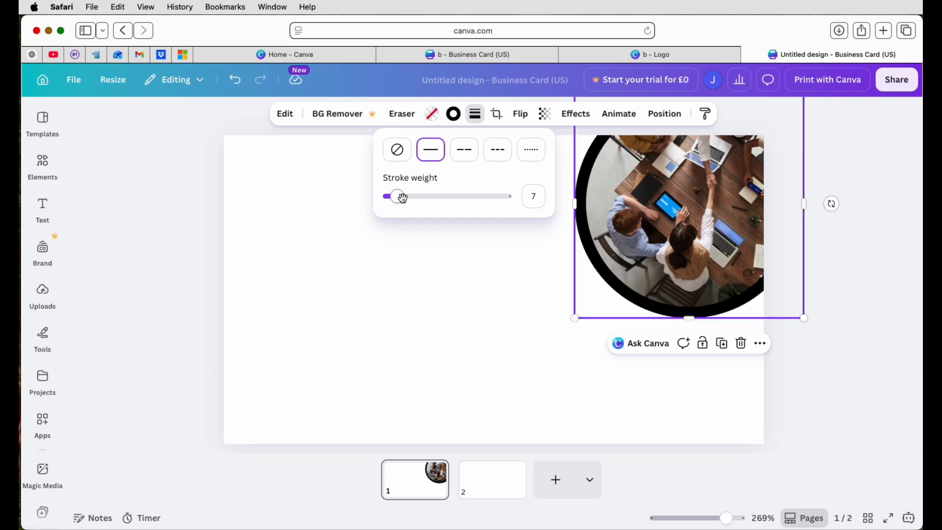
click(453, 121)
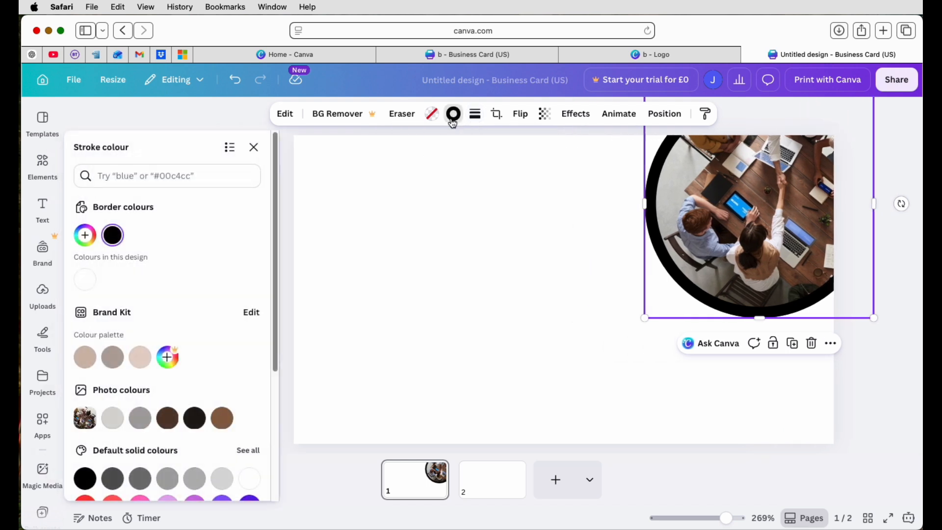
scroll(196, 266, down, 4)
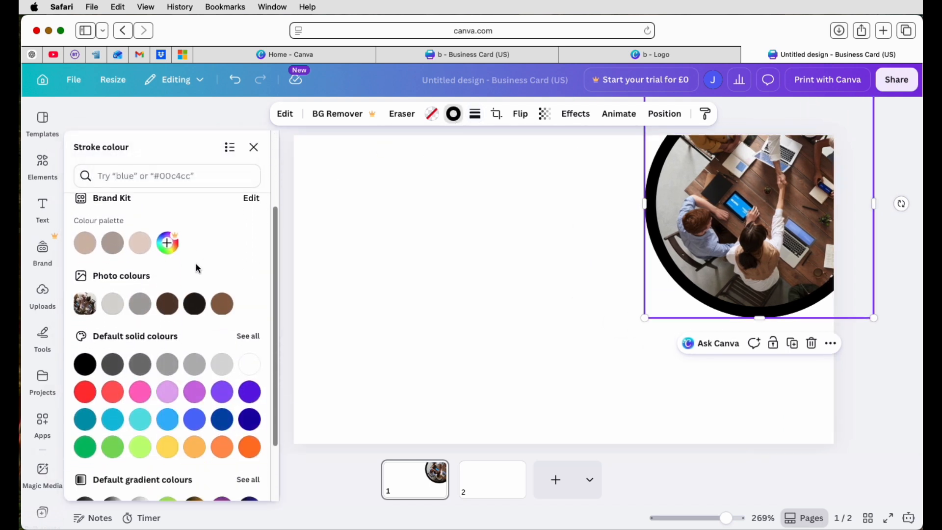
click(250, 446)
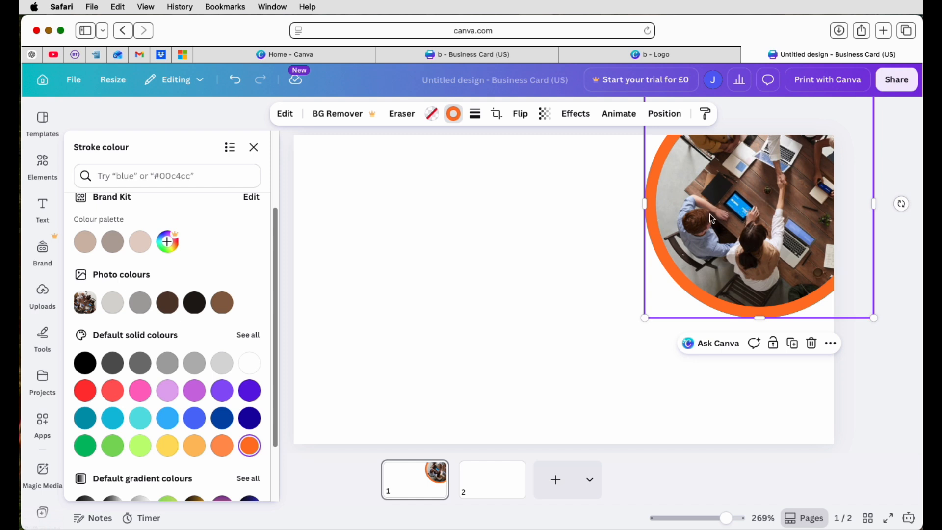
click(426, 288)
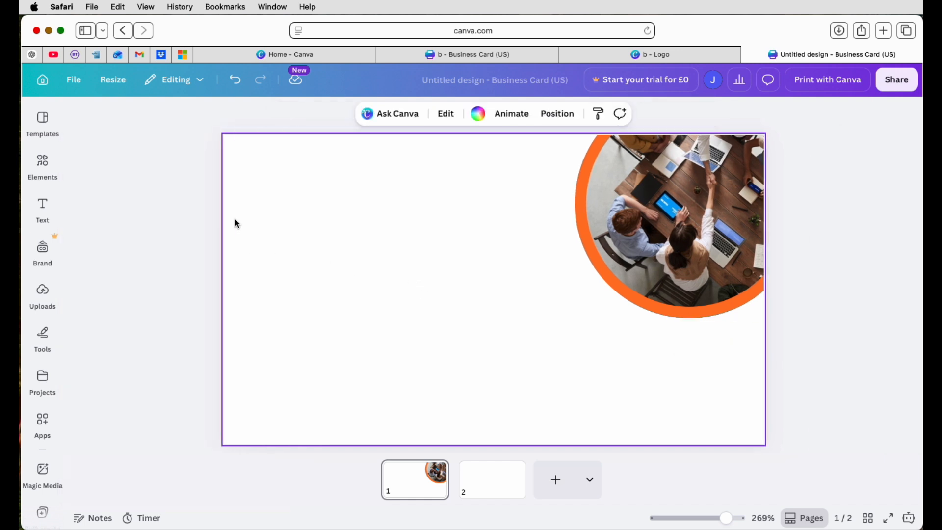
Add a square from the Elements shape library to the card
click(43, 208)
click(43, 165)
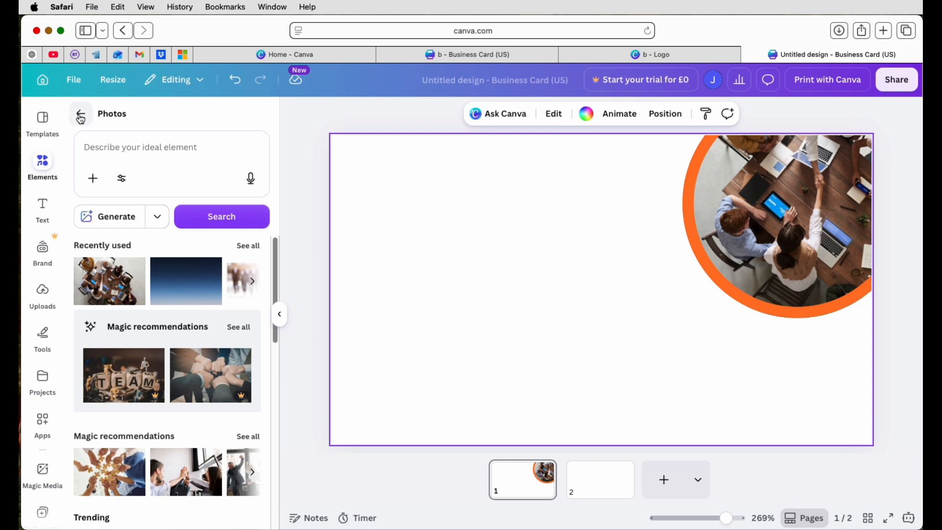
click(81, 118)
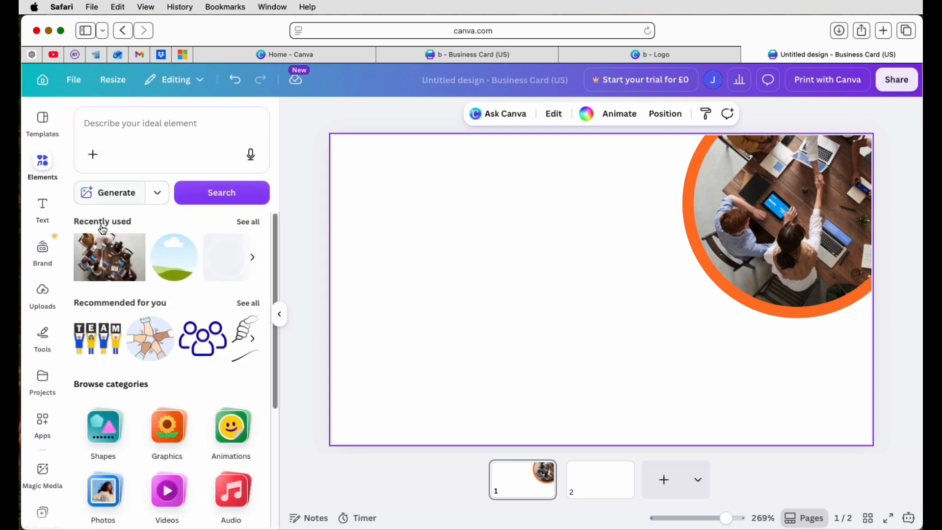
click(104, 430)
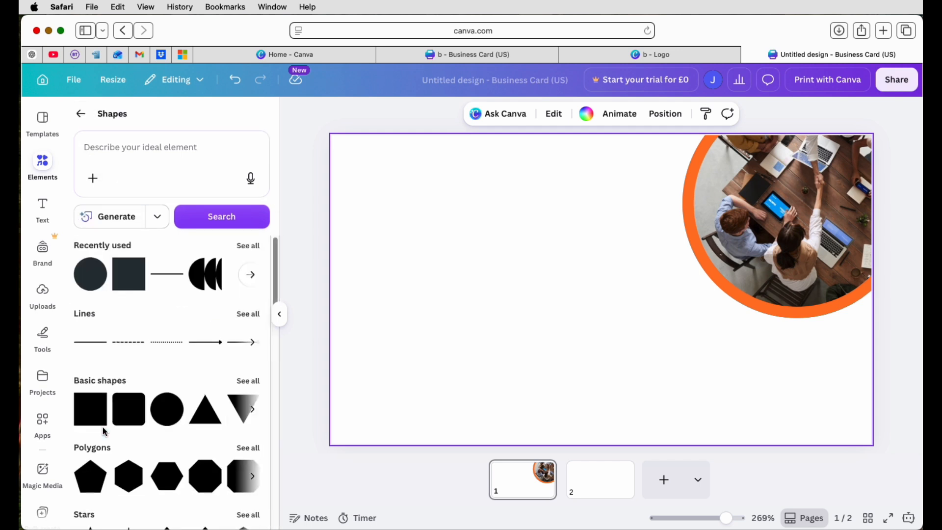
click(134, 284)
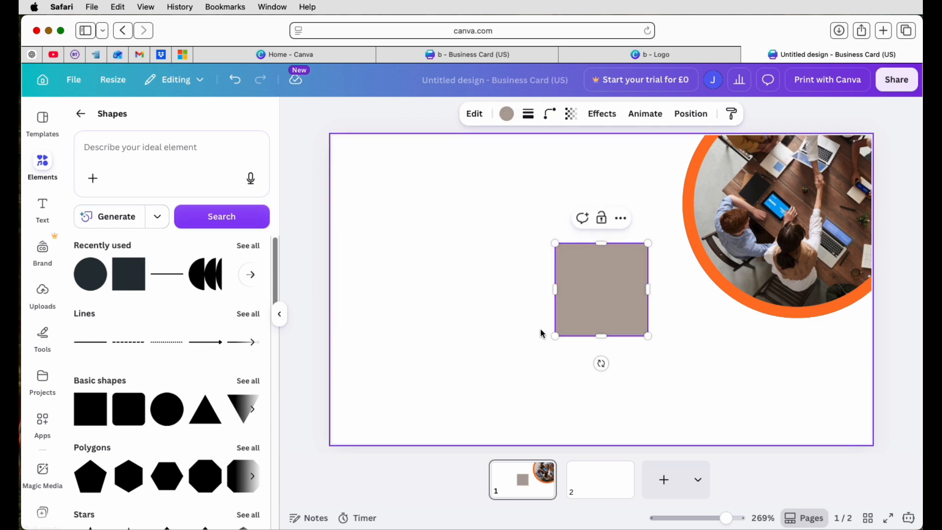
Stretch the square into a thin top-edge bar reaching the photo, coloured Salmon
drag(555, 337, 374, 147)
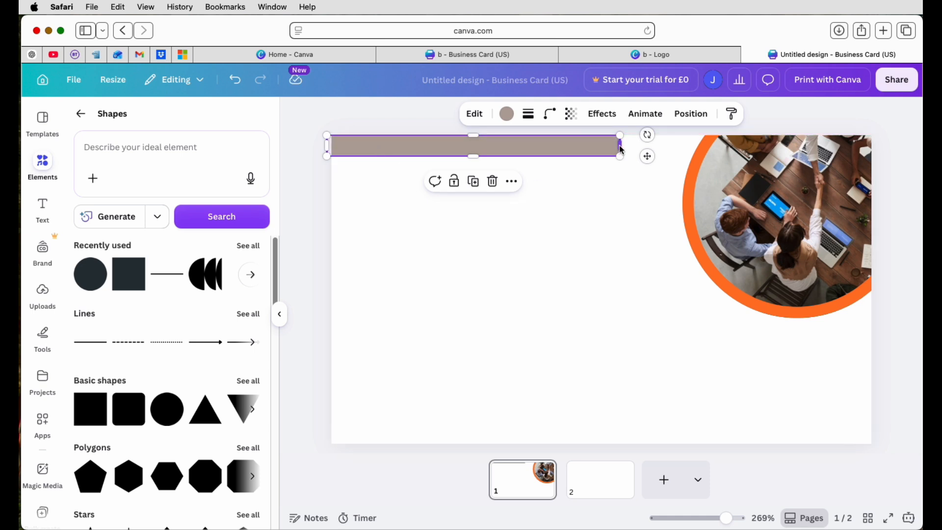
drag(619, 156, 705, 148)
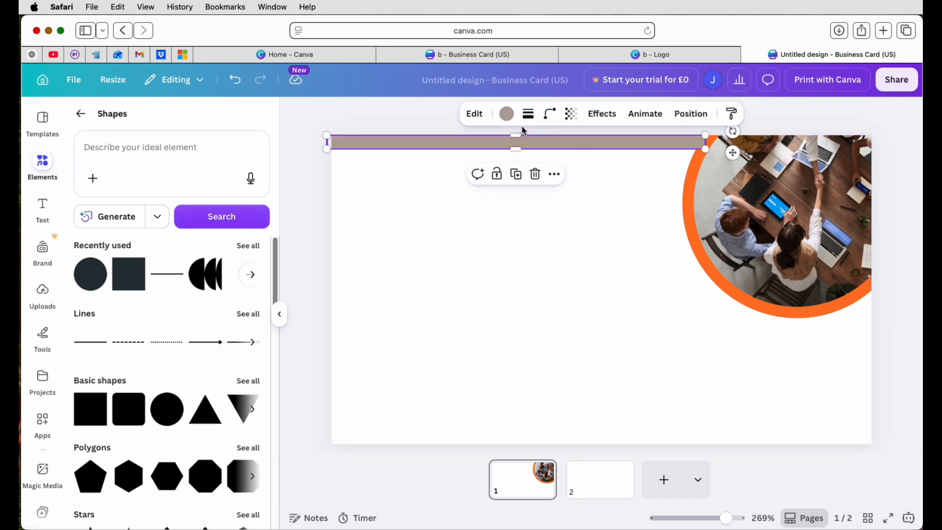
click(507, 116)
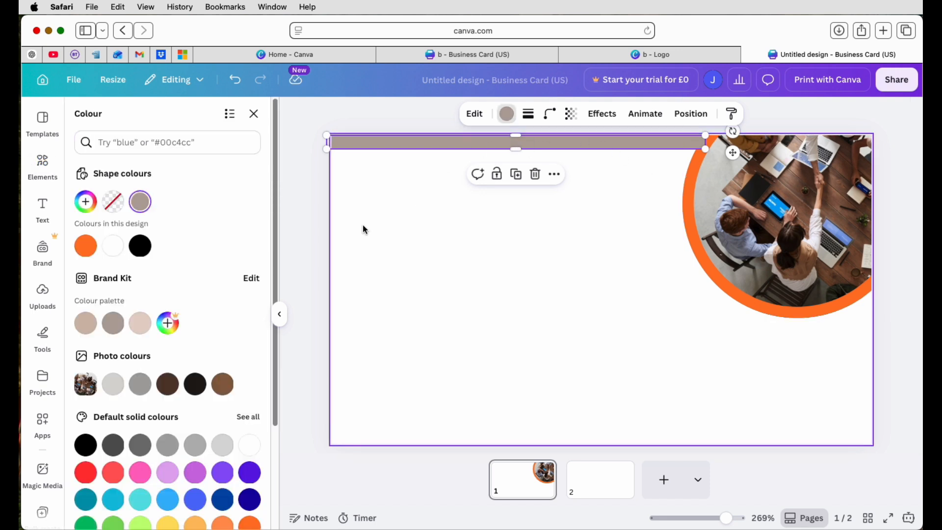
click(88, 251)
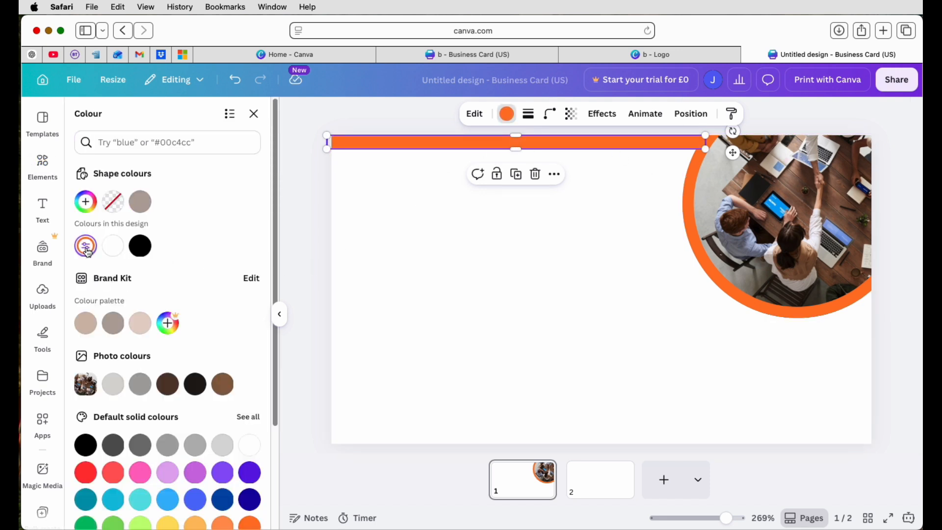
click(576, 291)
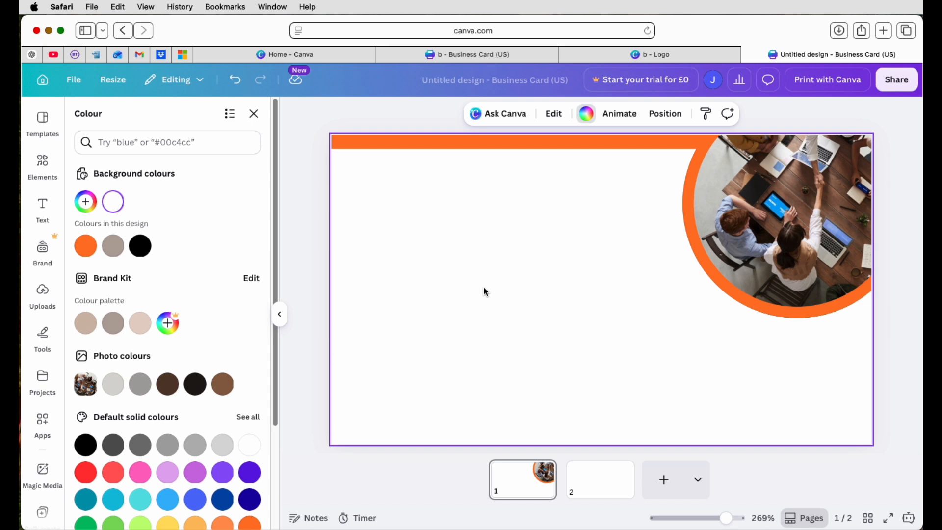
click(42, 167)
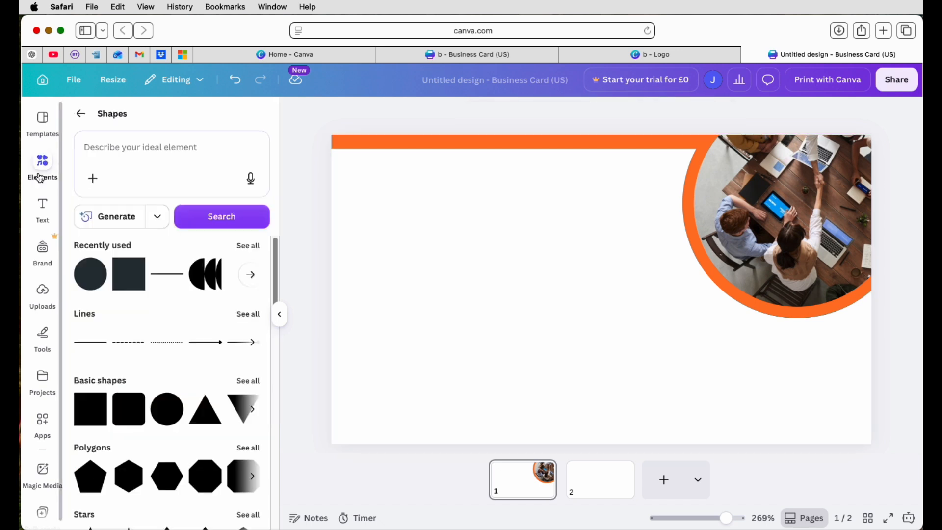
Upload b-2.png and place the orange BP logo on the card
click(42, 295)
click(133, 162)
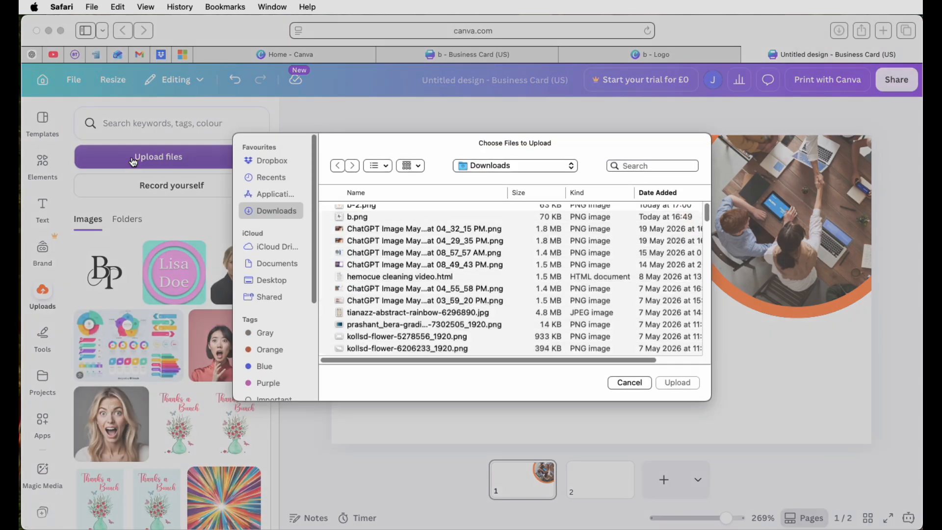
click(361, 219)
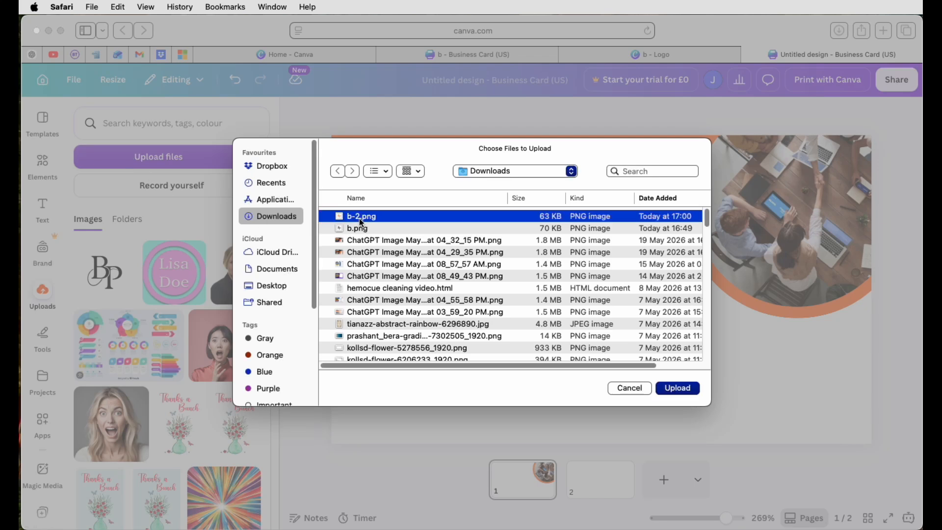
click(679, 389)
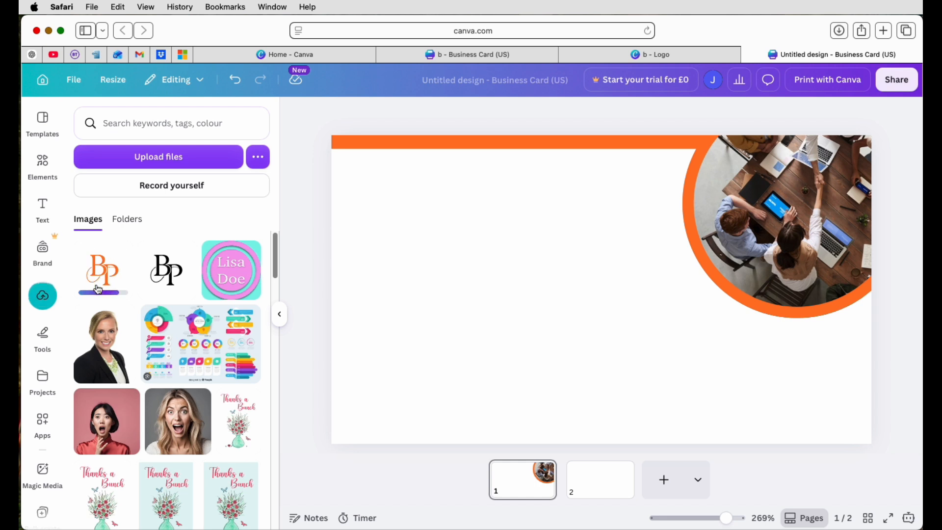
click(104, 269)
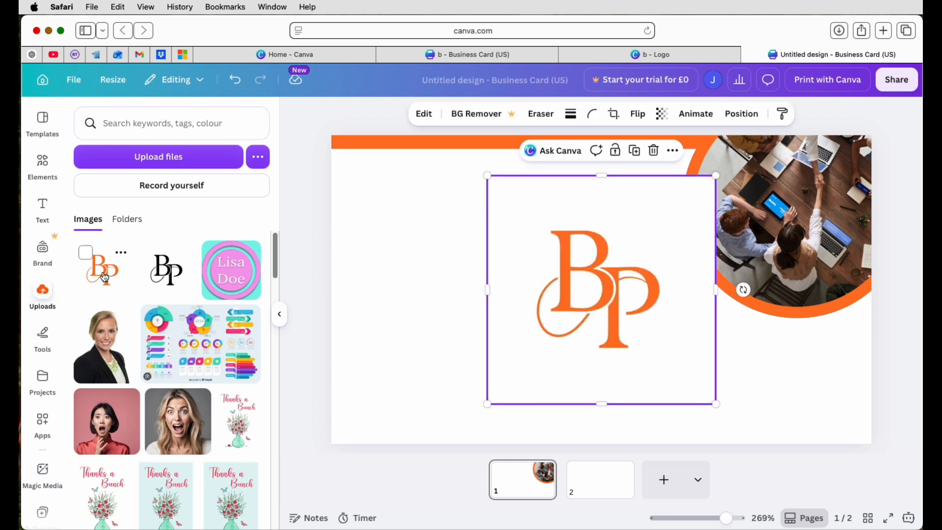
Move the BP logo toward the left and enlarge it
drag(606, 292, 497, 289)
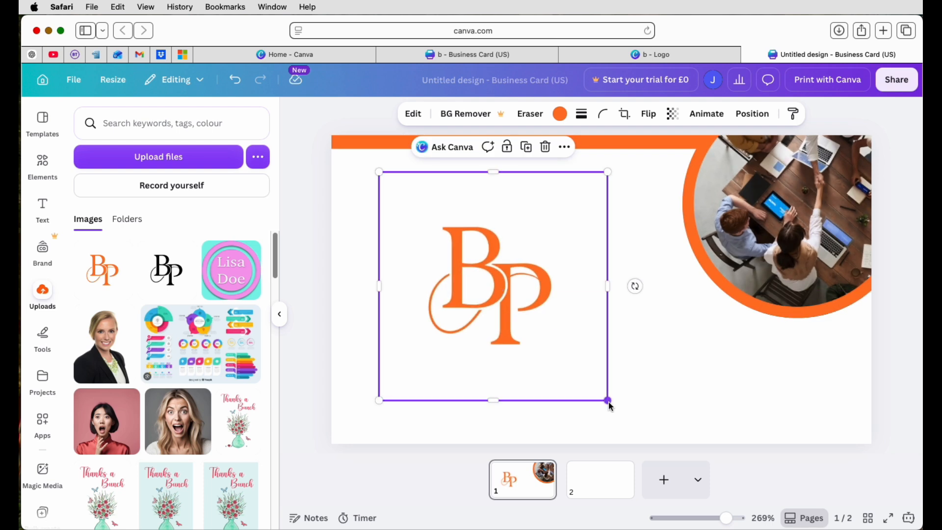
drag(608, 403, 633, 426)
drag(520, 326, 508, 316)
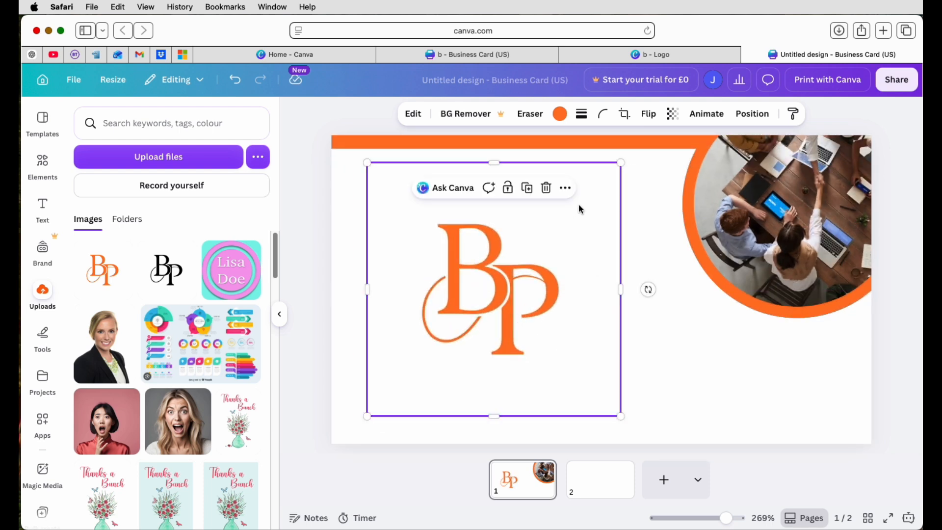
drag(615, 167, 631, 154)
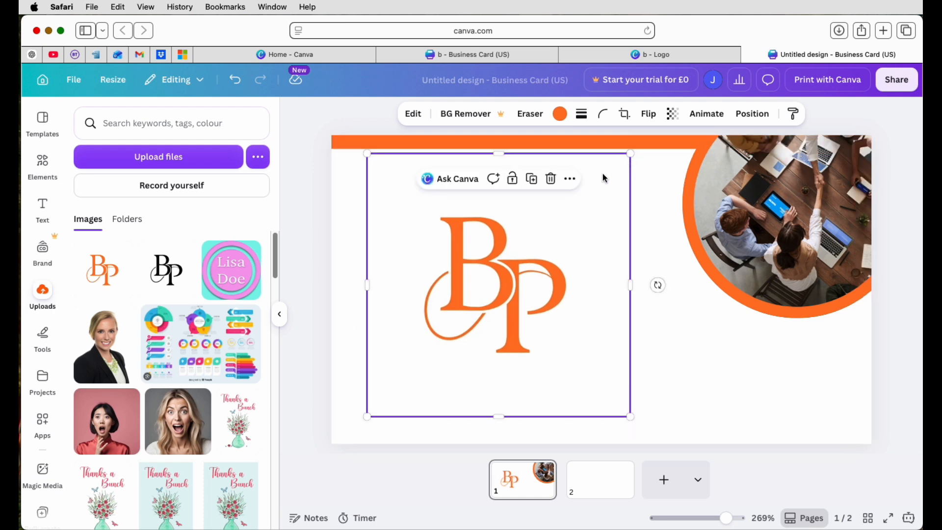
Crop the logo's empty margins and settle it on the card's left side
click(626, 115)
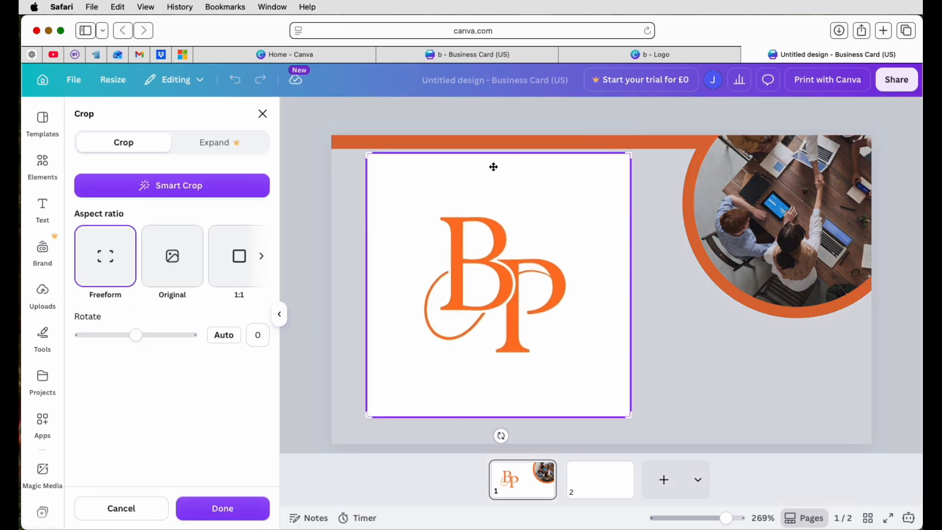
drag(371, 158, 411, 195)
mouse_move(630, 416)
mouse_down()
mouse_move(608, 404)
mouse_move(578, 362)
mouse_move(619, 408)
mouse_up()
click(659, 345)
drag(544, 343, 517, 332)
click(422, 446)
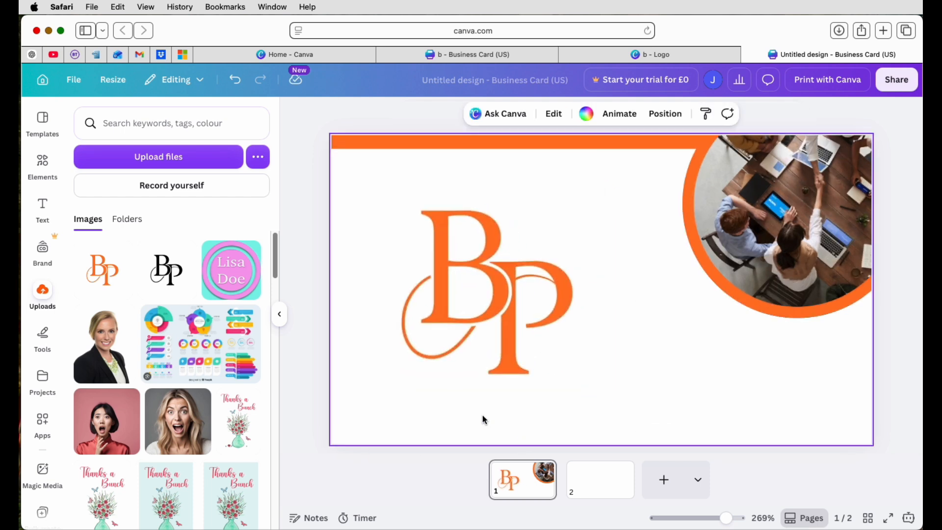
Add a subheading text box, move it to the bottom of the card and widen it
click(39, 212)
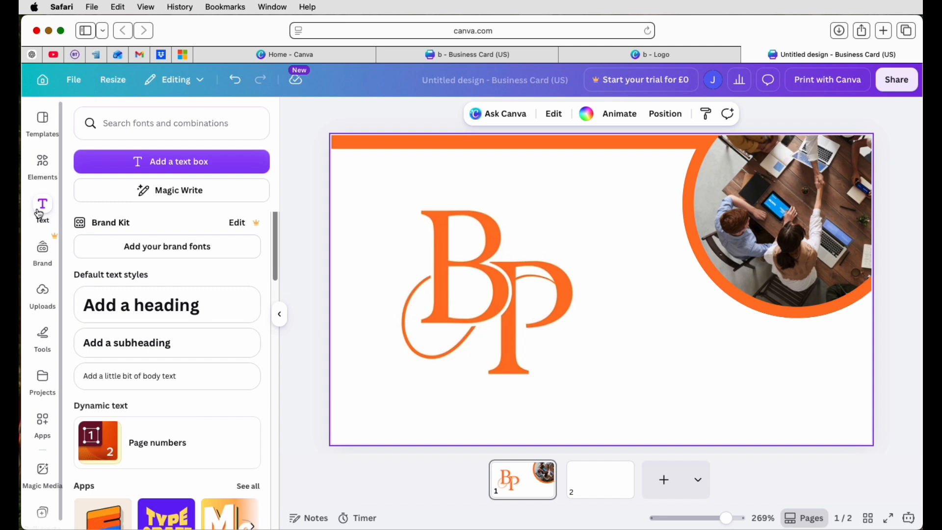
click(146, 349)
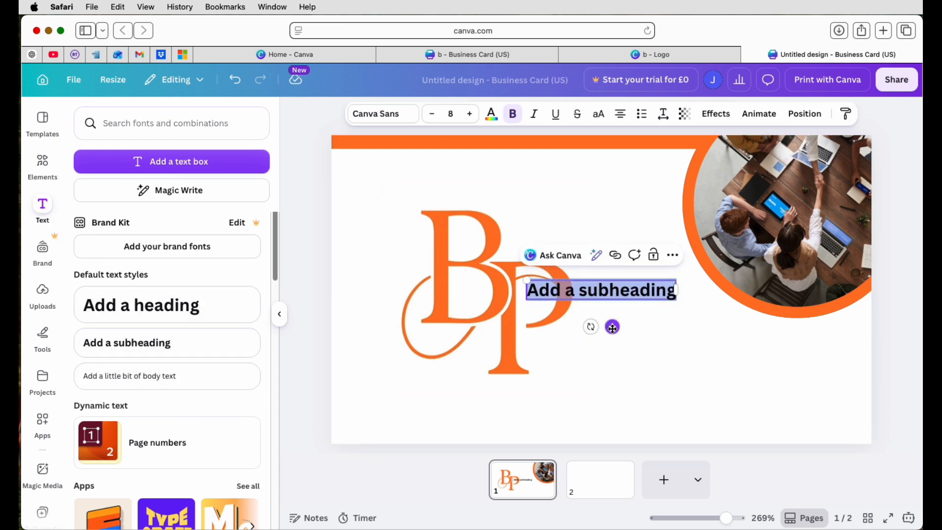
drag(612, 327, 608, 441)
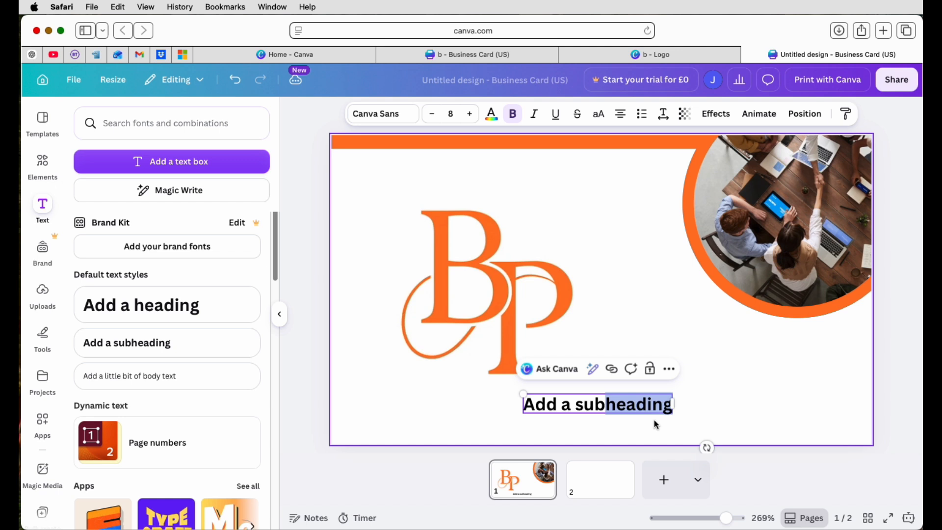
mouse_move(668, 404)
mouse_down()
mouse_move(755, 410)
mouse_move(680, 410)
mouse_up()
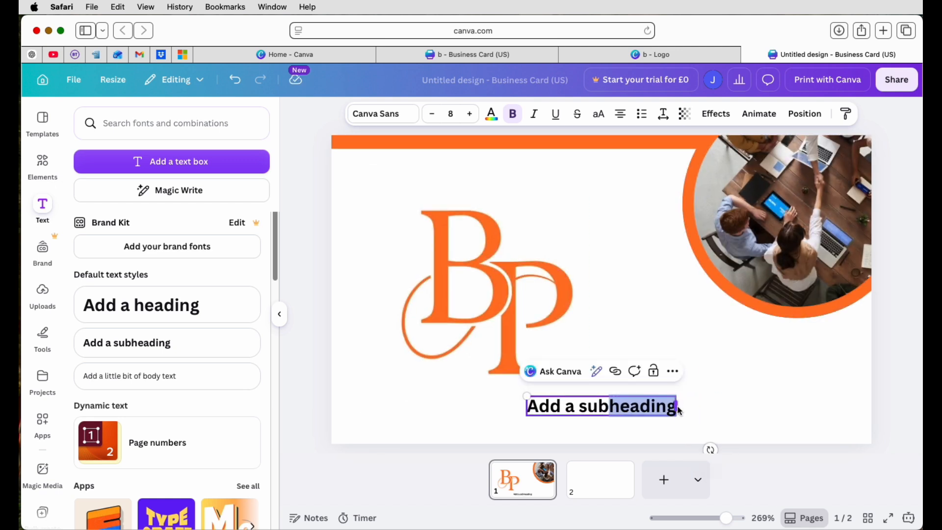
drag(678, 411, 841, 413)
Replace the placeholder with 'Building Solid Client Relationships for Your Business'
drag(722, 410, 605, 411)
drag(767, 406, 614, 406)
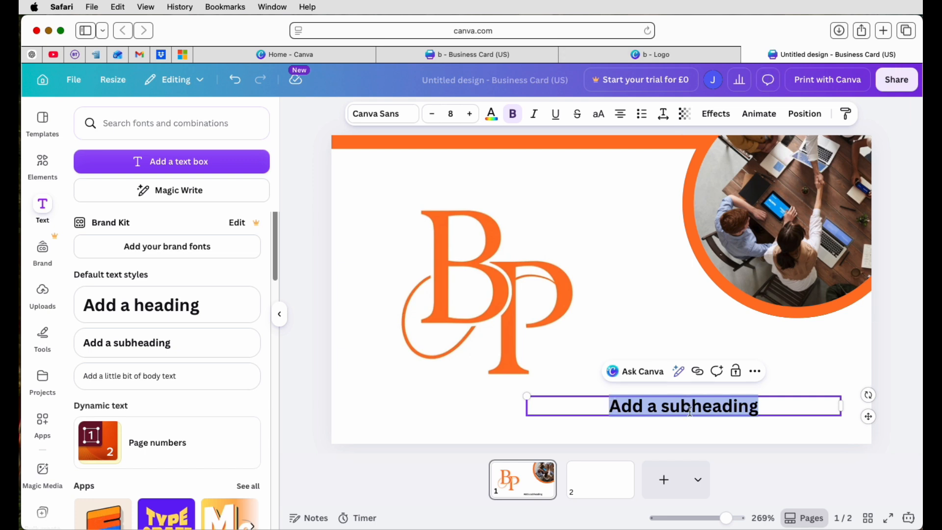
text(Building Solid Client Relationships for Your Business)
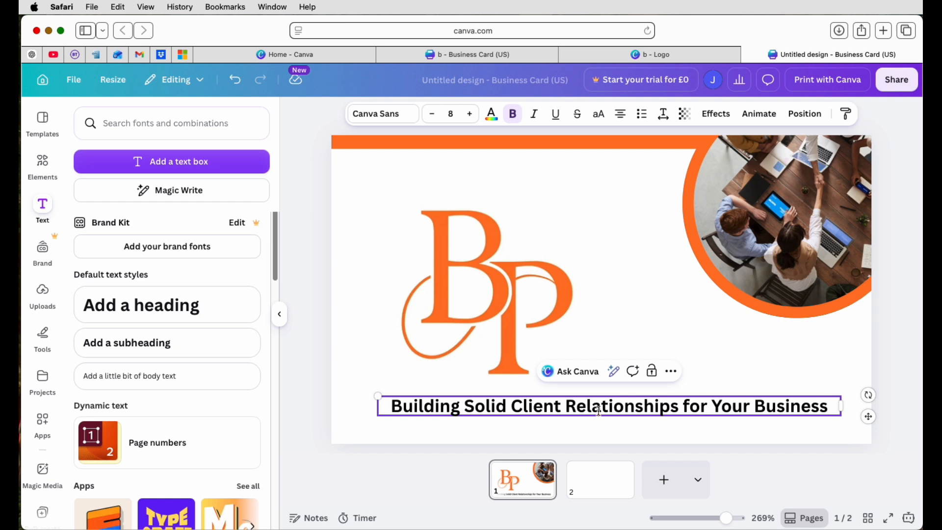
key(super+a)
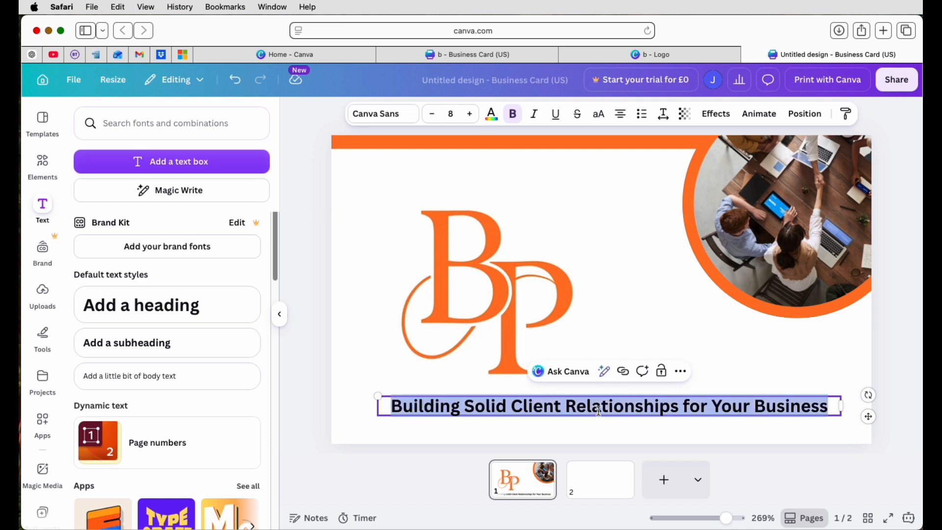
Set the tagline to regular (non-bold) orange Lora, centred horizontally on the card
click(410, 118)
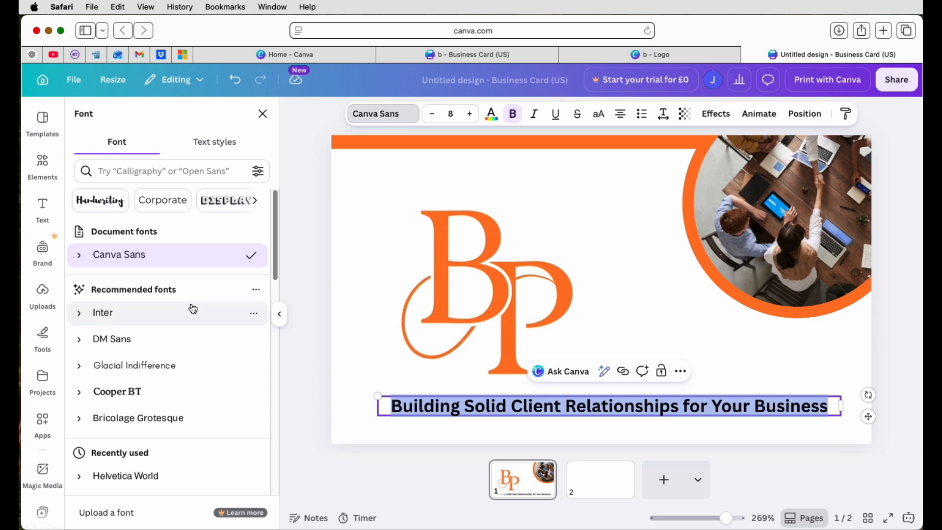
scroll(162, 344, down, 10)
click(104, 417)
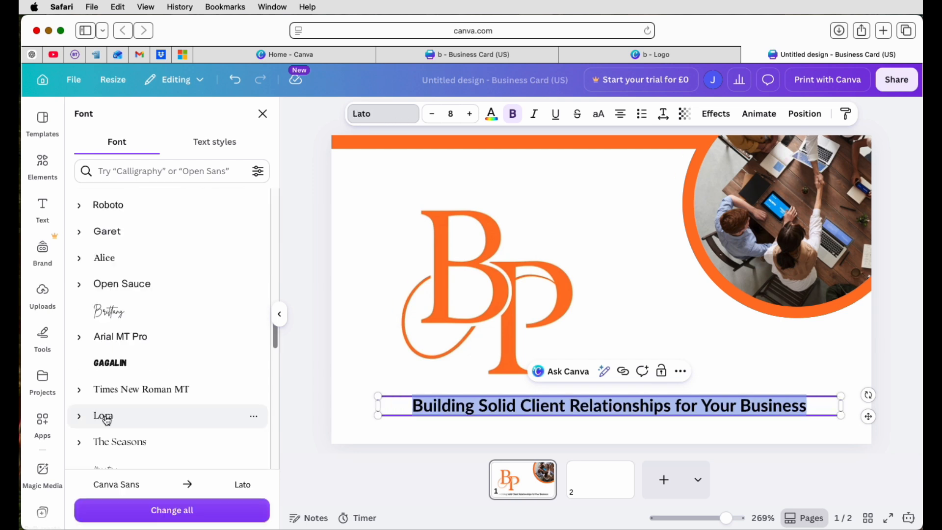
click(106, 418)
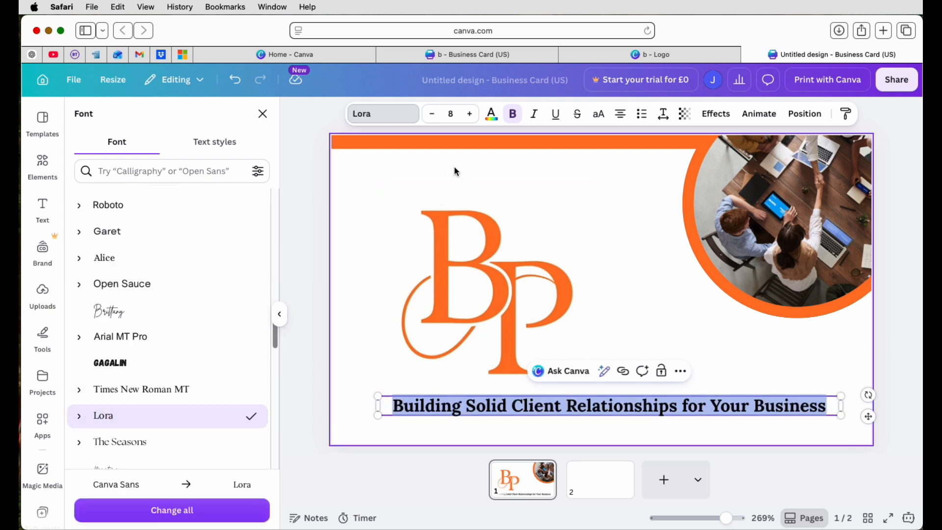
click(513, 113)
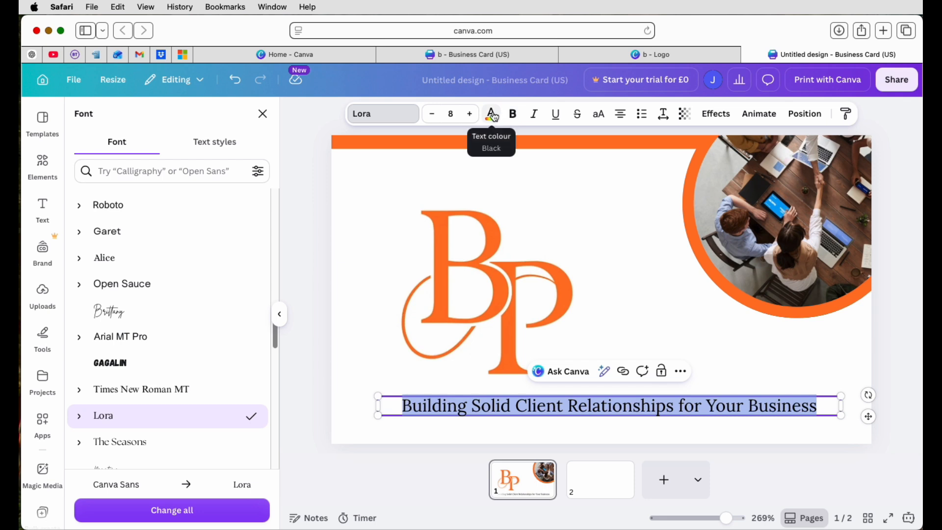
click(492, 115)
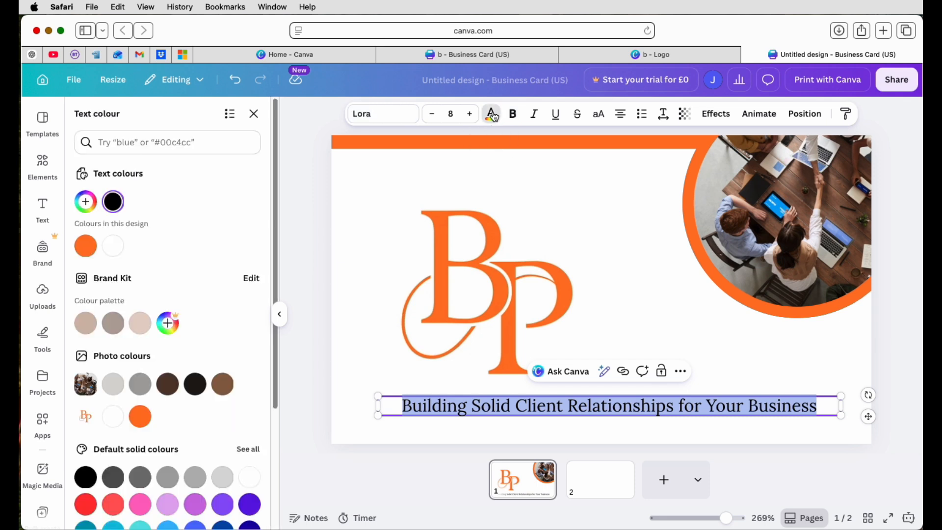
click(142, 417)
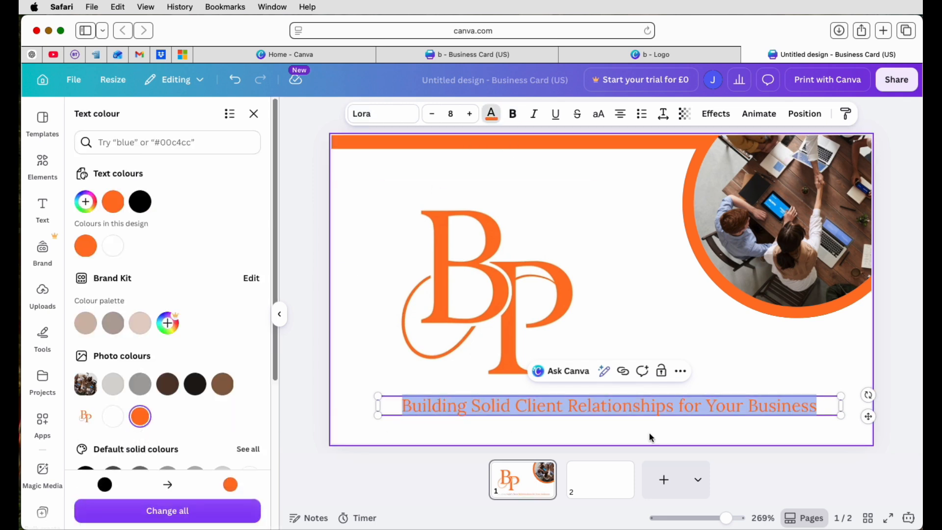
click(807, 117)
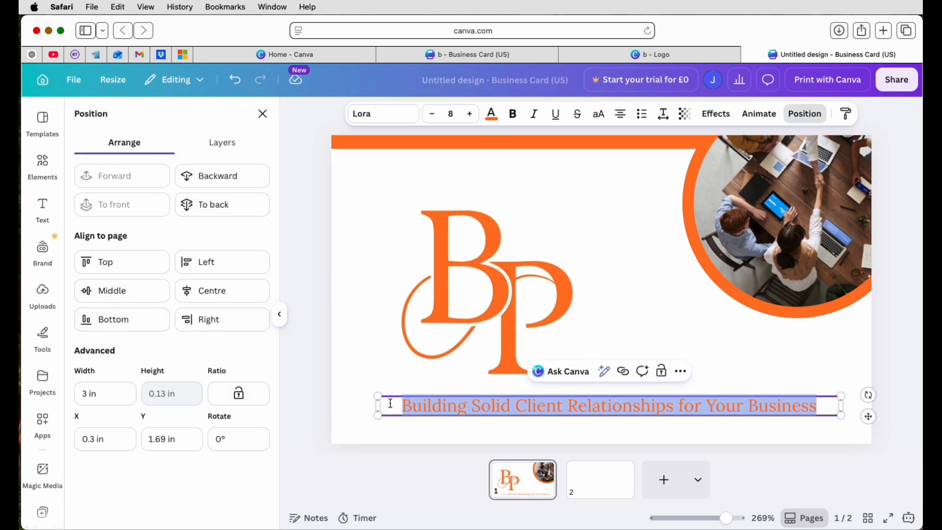
click(219, 294)
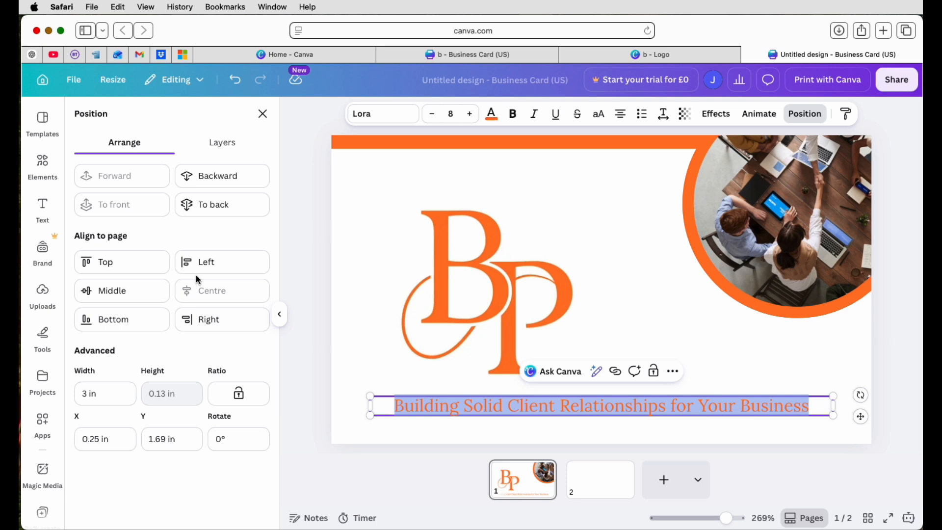
Nudge the BP logo slightly left, then switch to the blank second page
click(297, 332)
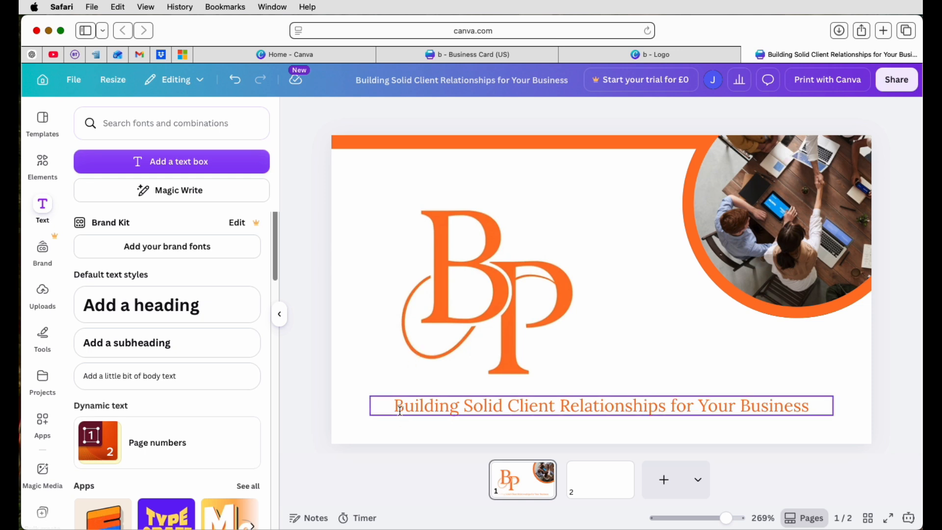
drag(470, 300, 458, 293)
click(658, 383)
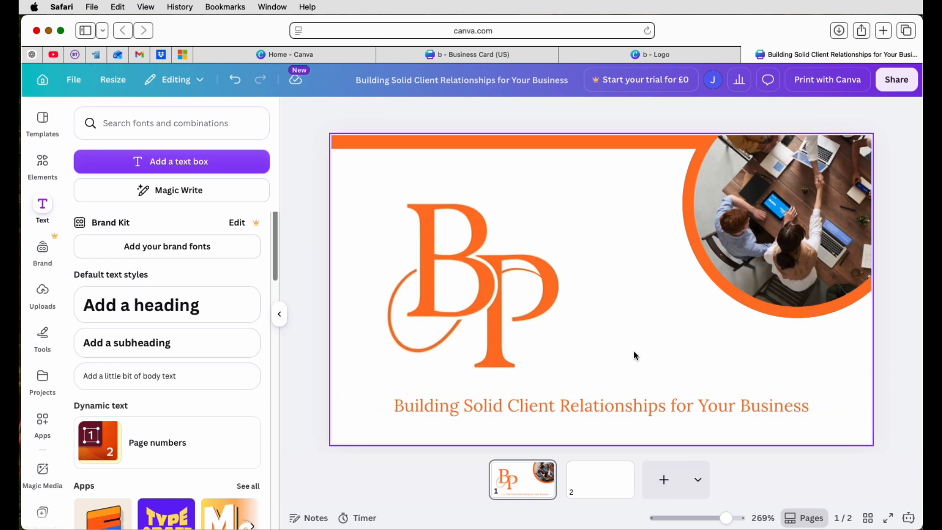
click(600, 481)
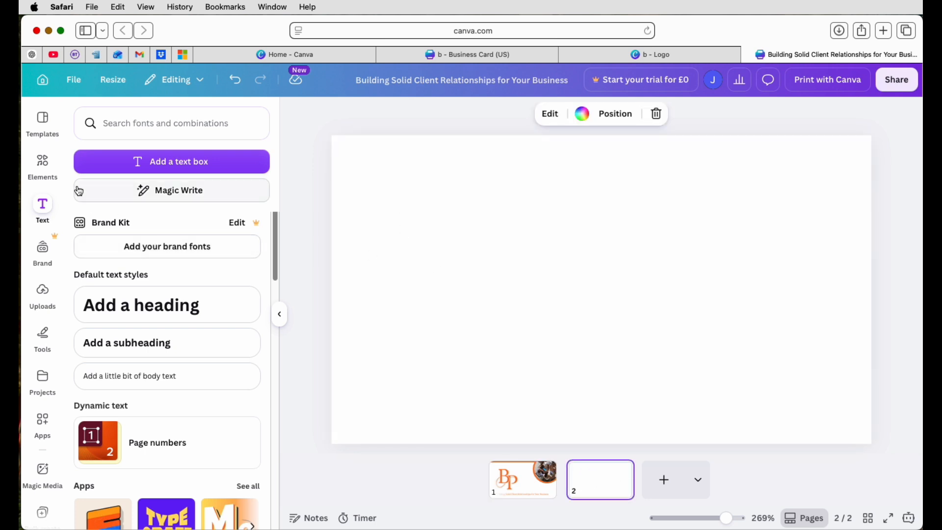
click(47, 172)
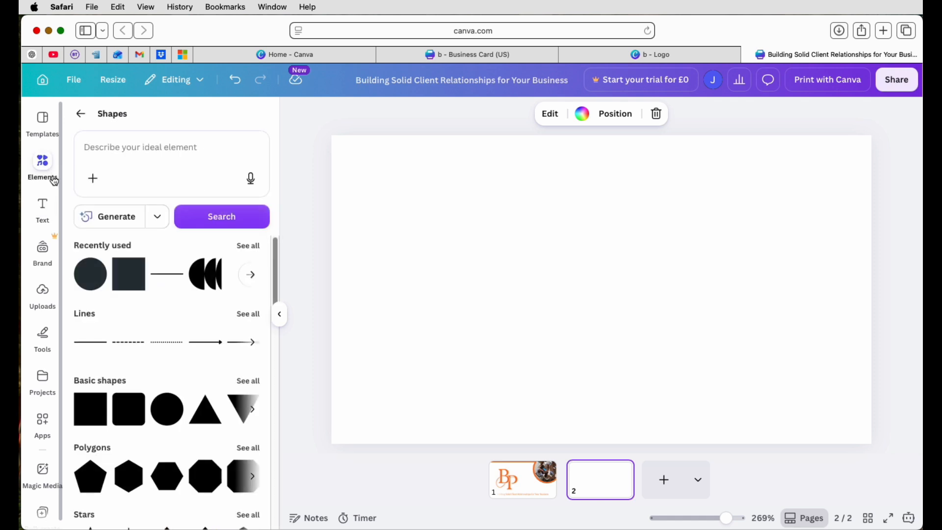
Add an orange square and stretch it to fill the entire second page
click(141, 290)
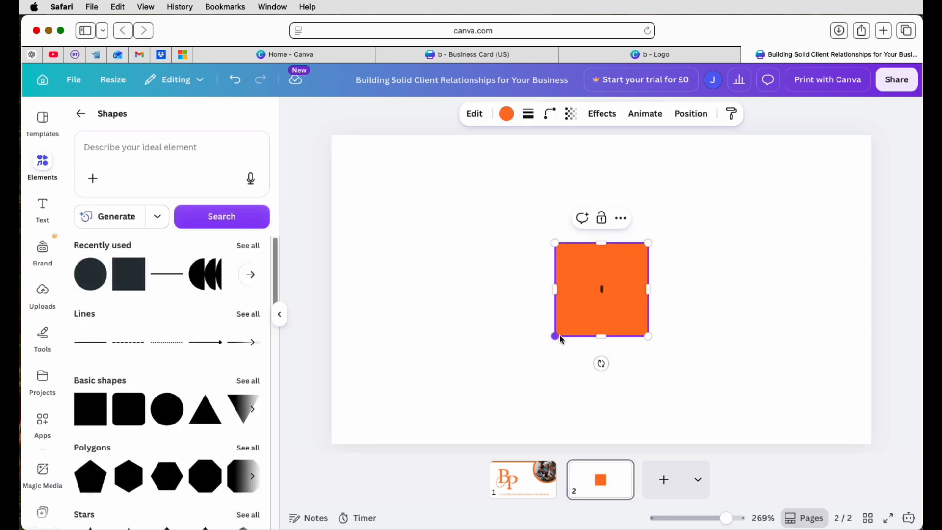
drag(556, 337, 335, 443)
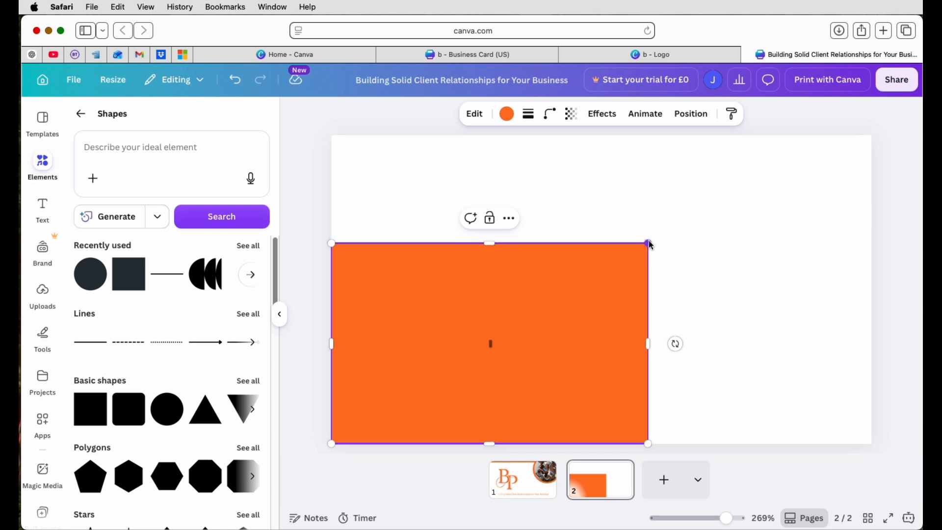
drag(648, 244, 874, 135)
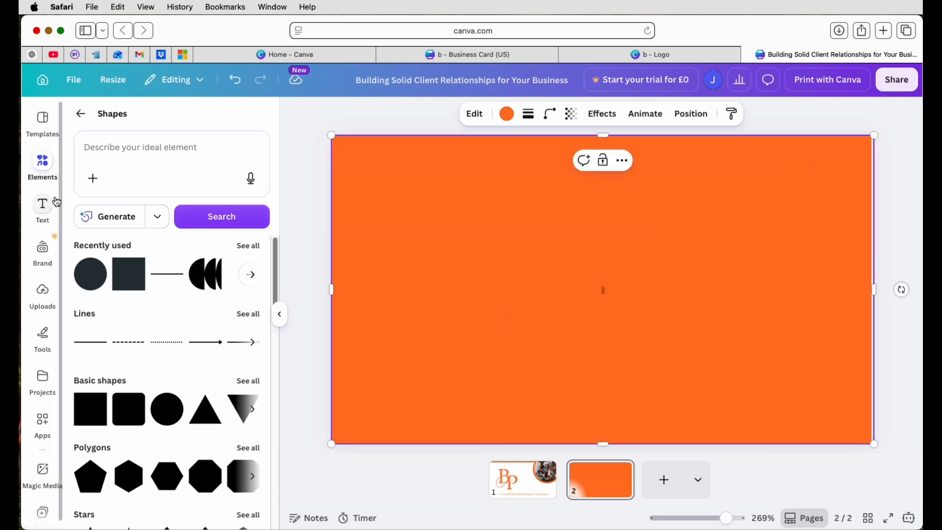
click(44, 208)
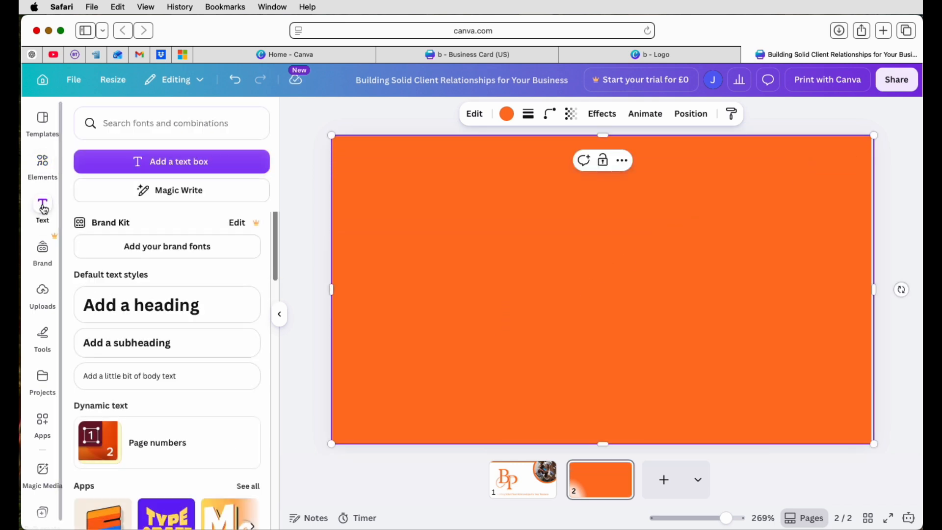
click(157, 343)
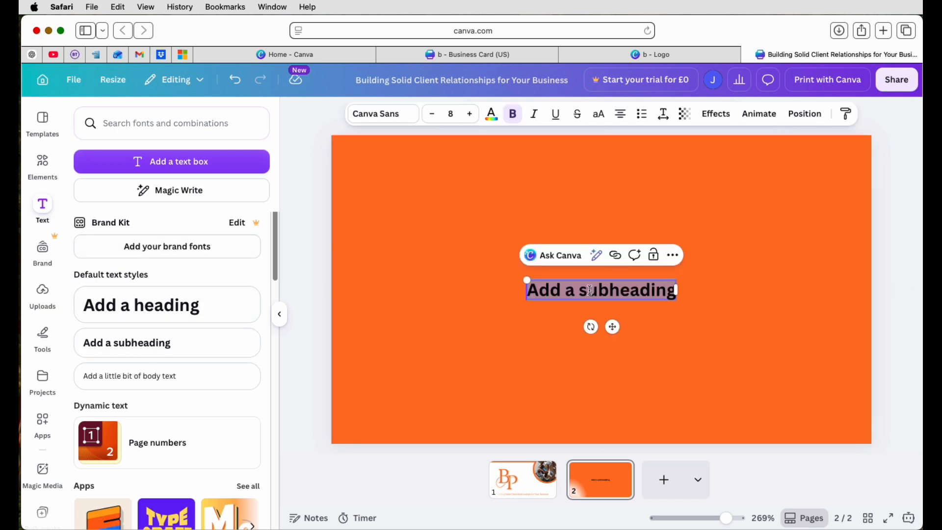
text(www.website.com)
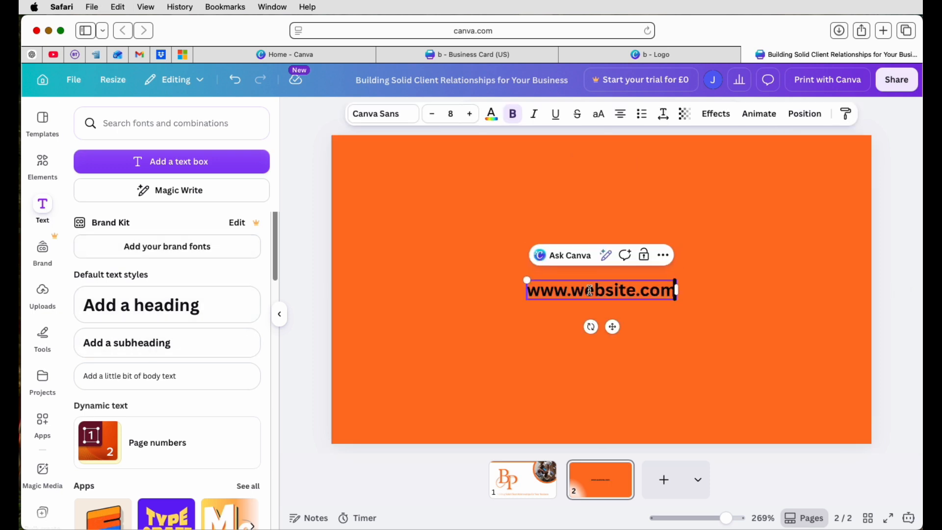
drag(675, 291, 555, 291)
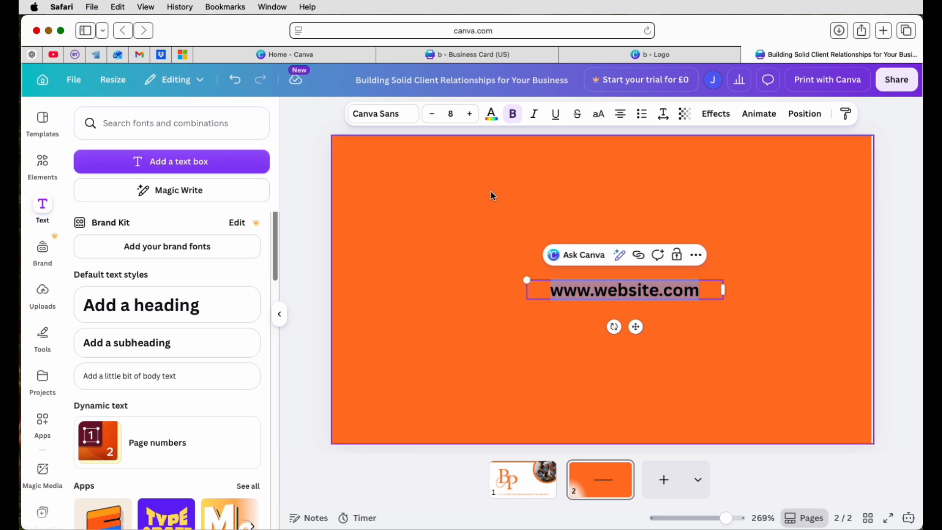
Make the website text white, non-bold Arial MT Pro at size 10, and move it up
click(491, 114)
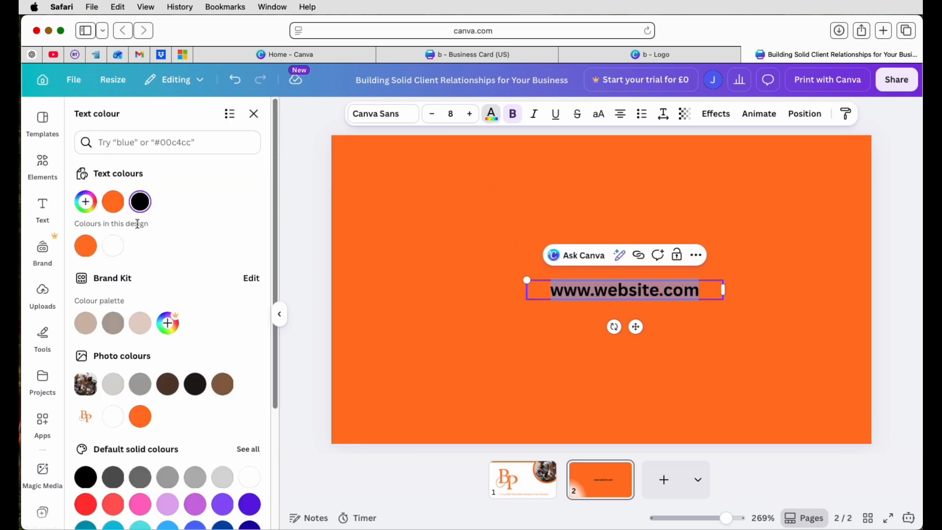
click(113, 245)
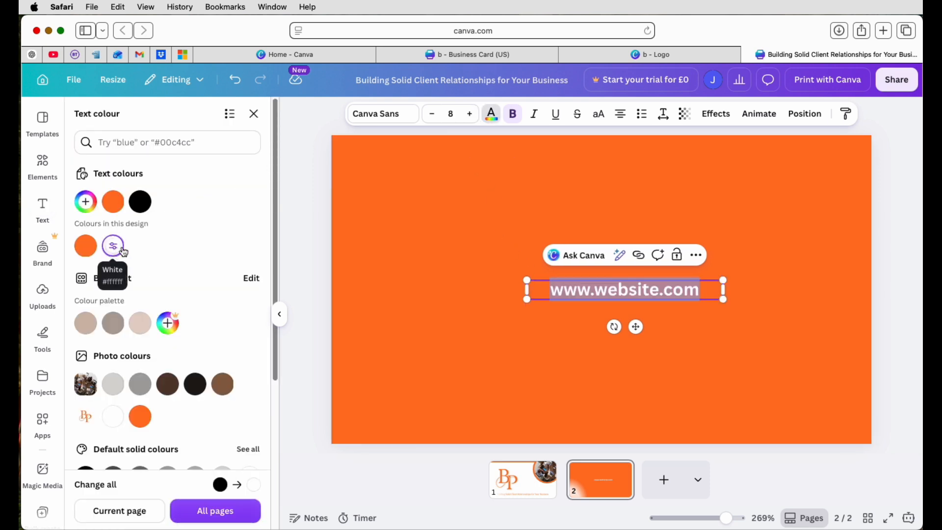
click(401, 120)
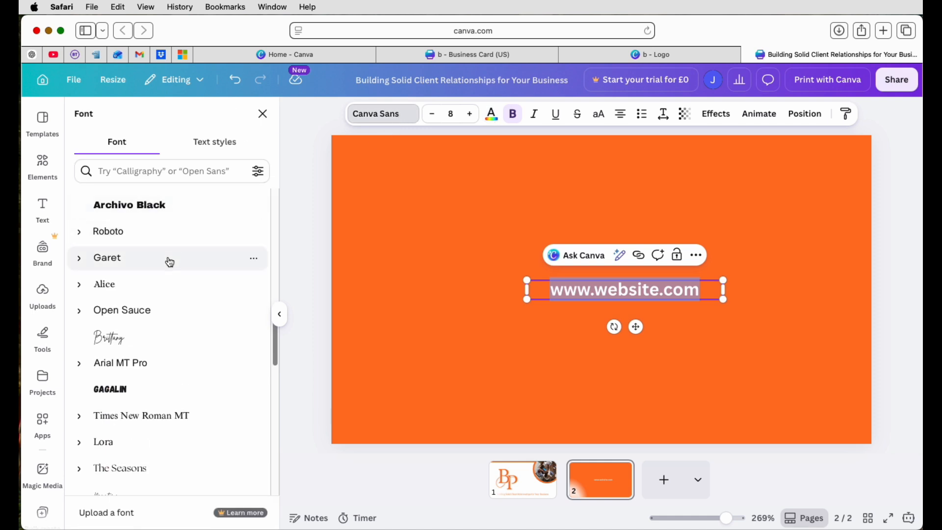
click(122, 364)
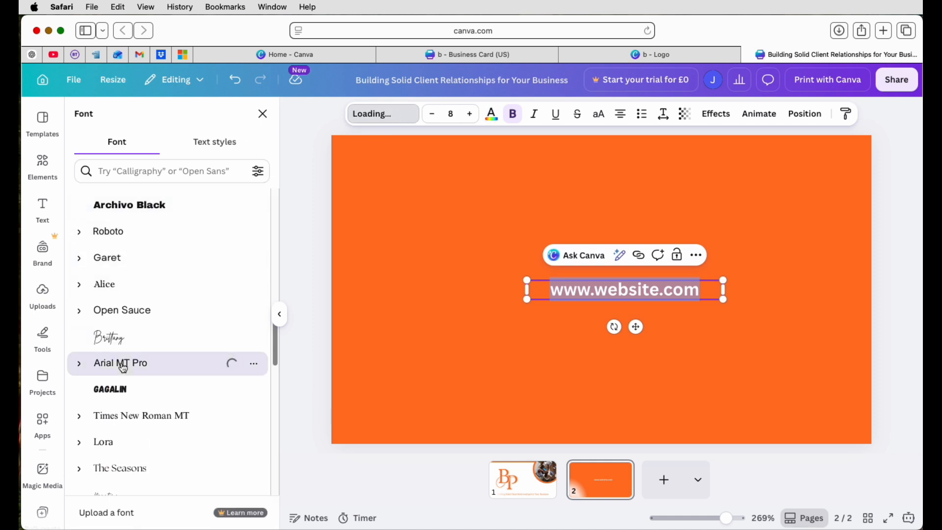
click(514, 118)
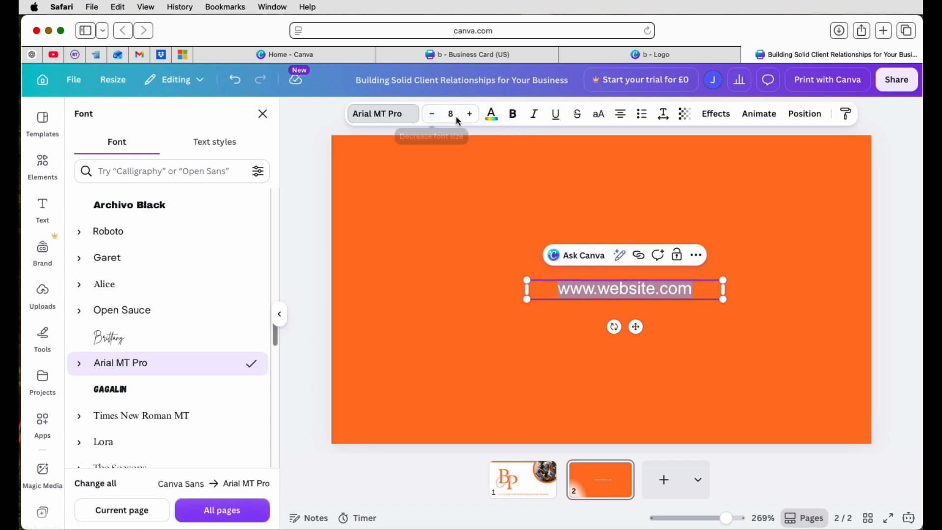
click(470, 114)
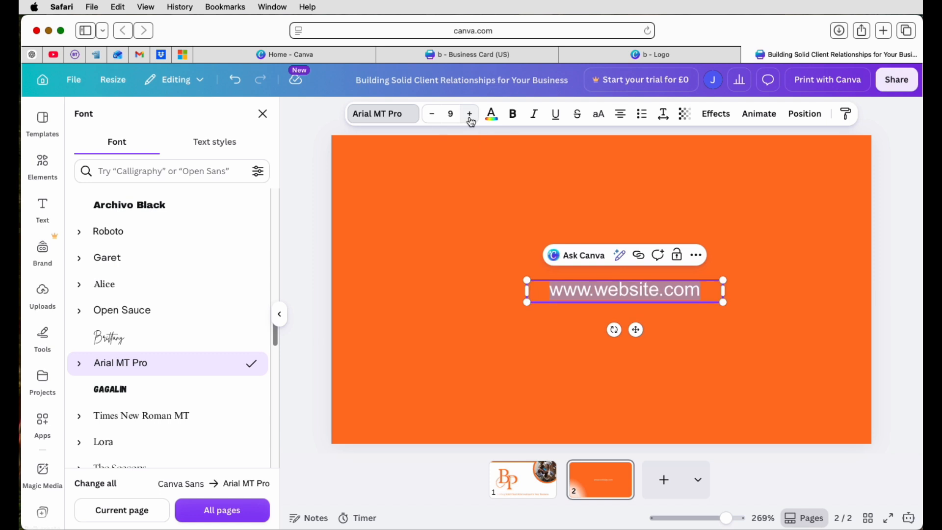
click(470, 114)
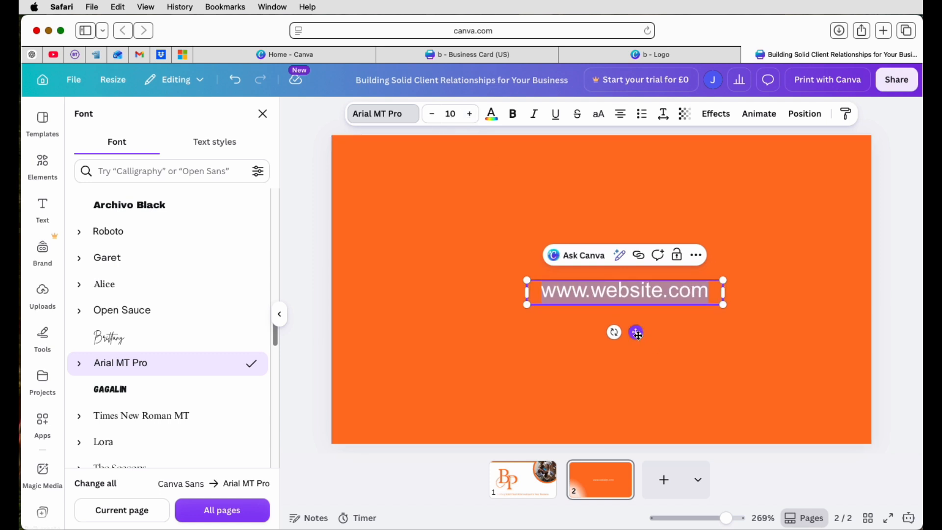
drag(636, 332, 559, 293)
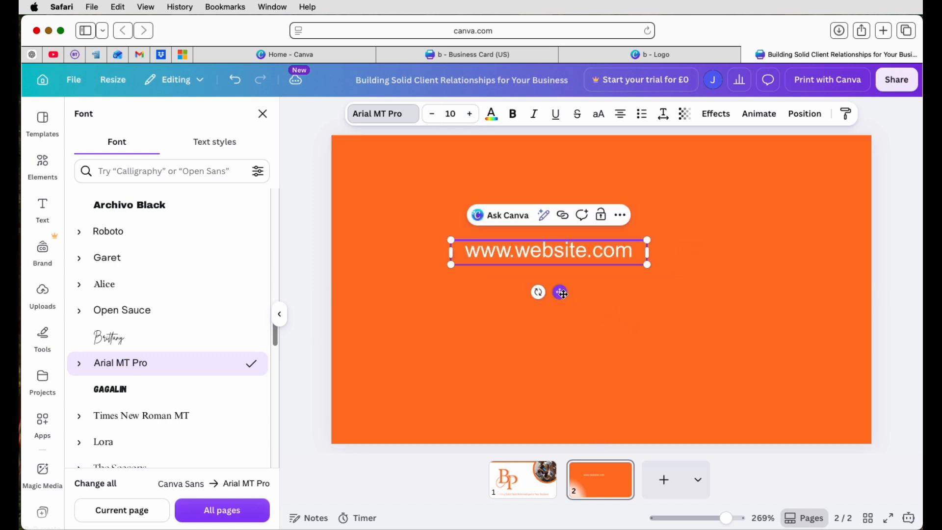
Duplicate the website line and stack the copies beneath it
click(621, 217)
click(643, 305)
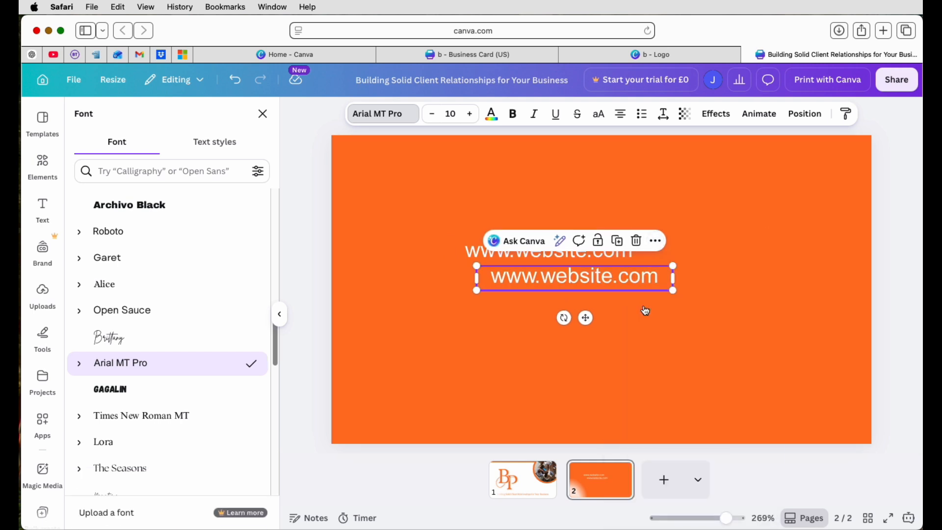
drag(584, 318, 560, 324)
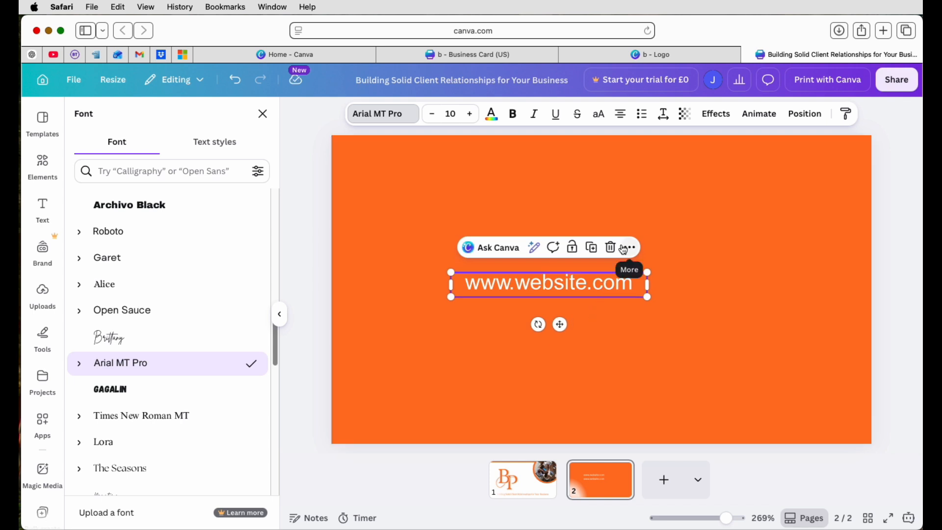
click(591, 249)
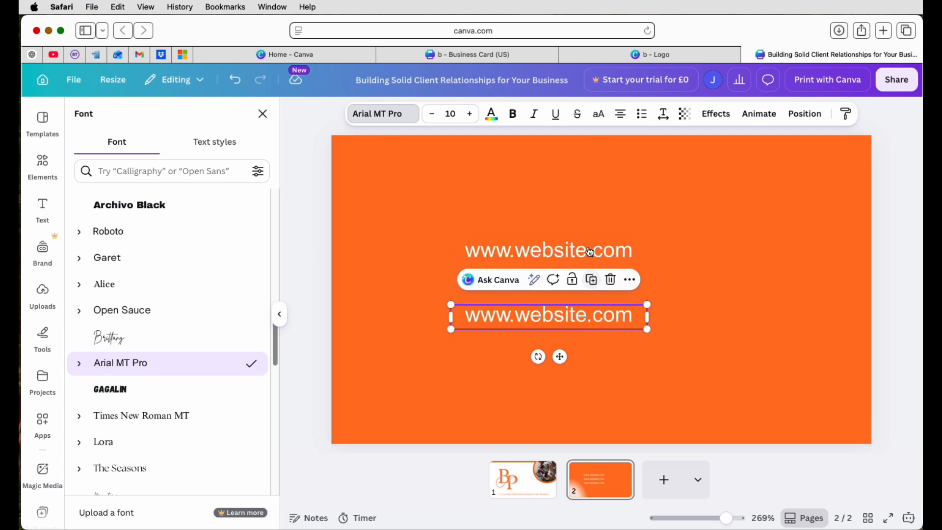
click(591, 252)
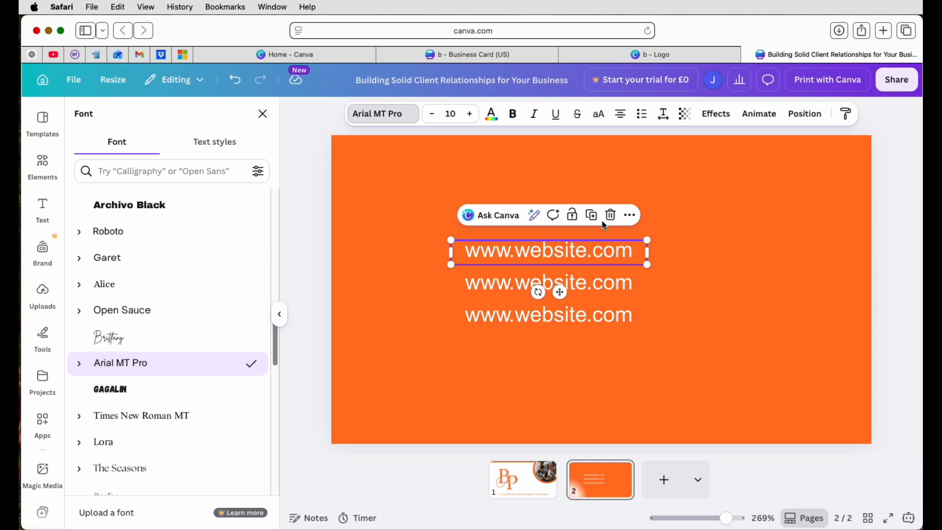
drag(560, 292, 567, 390)
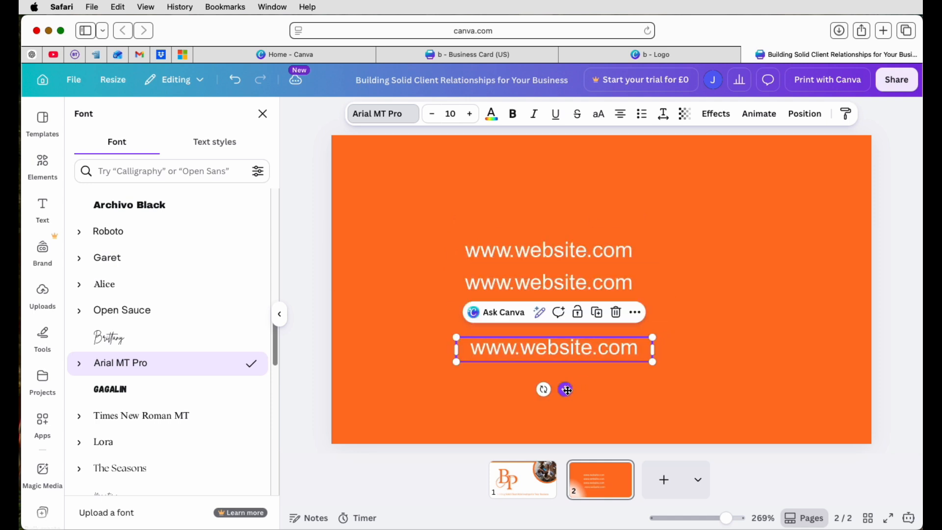
click(576, 289)
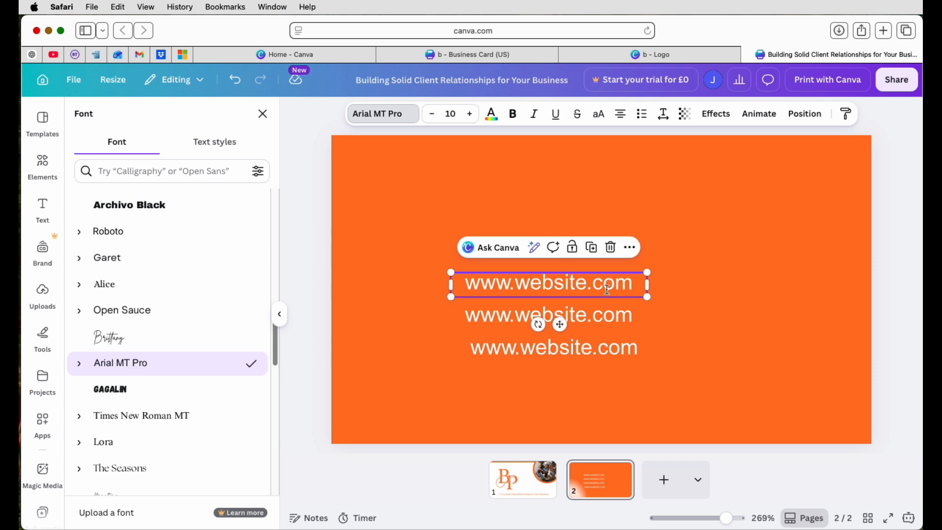
Replace the copies' text with an e-mail address, a phone number and a street address
double_click(634, 285)
text(email@email.com)
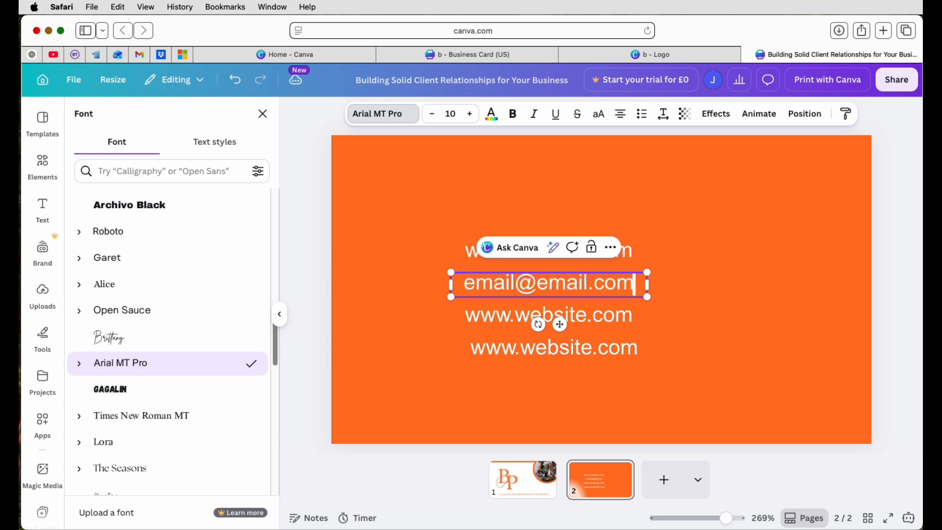
double_click(588, 315)
text(0987 765 4321)
double_click(588, 347)
text(123 sUNFLOWER)
key(BackSpace)
key(BackSpace)
key(BackSpace)
key(BackSpace)
key(BackSpace)
key(BackSpace)
key(BackSpace)
key(BackSpace)
key(BackSpace)
key(BackSpace)
text(Sunflower Road, NH3 3RG)
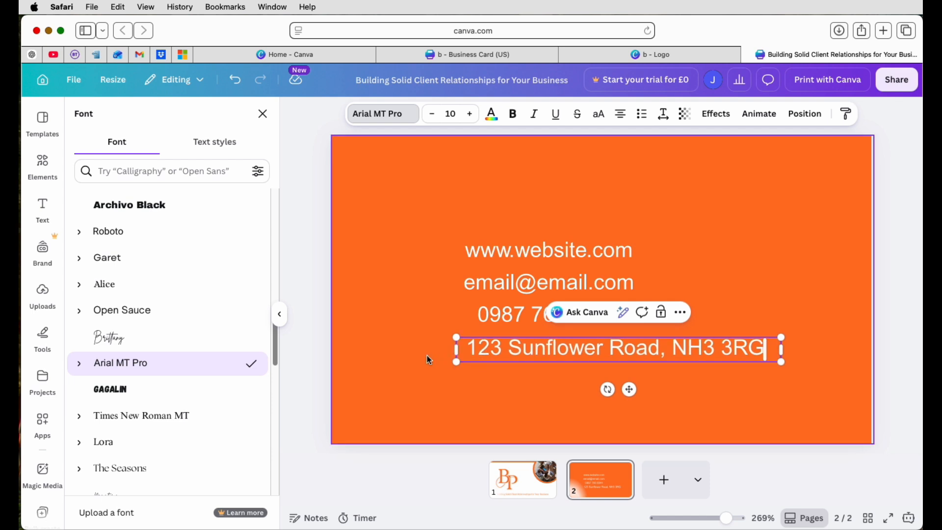
Left-align the address, phone, website and e-mail text boxes
click(622, 116)
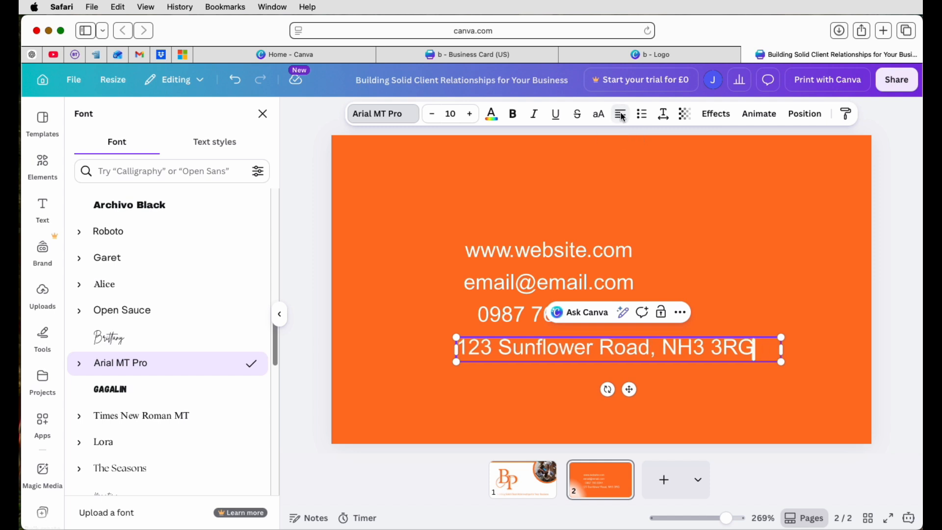
click(621, 116)
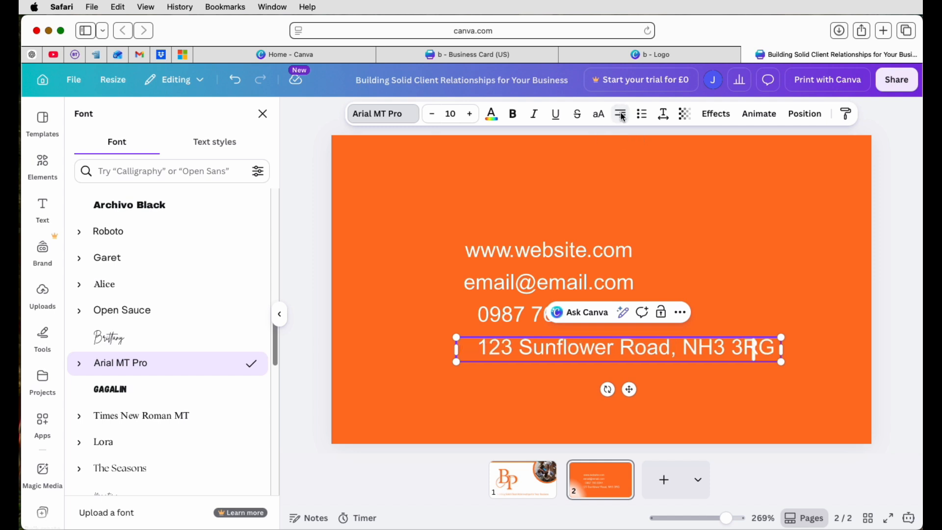
click(622, 116)
click(621, 116)
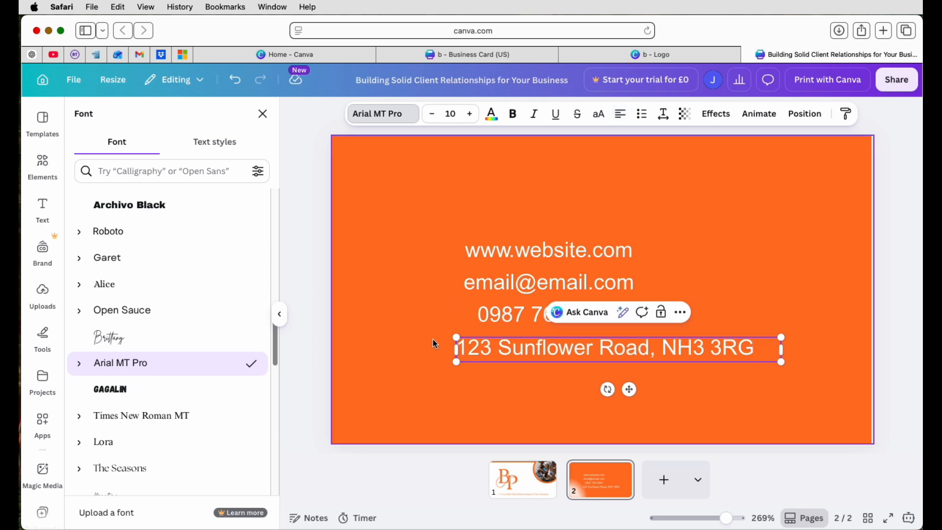
click(494, 319)
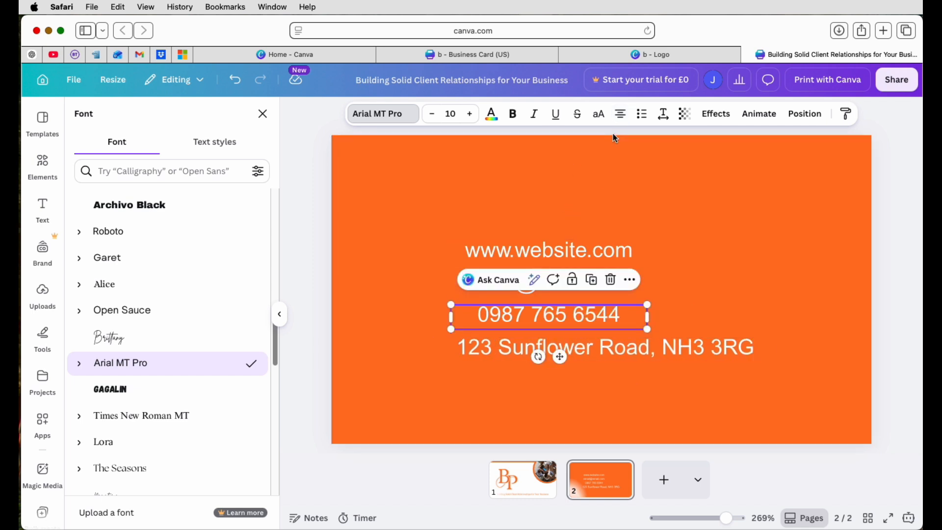
click(621, 114)
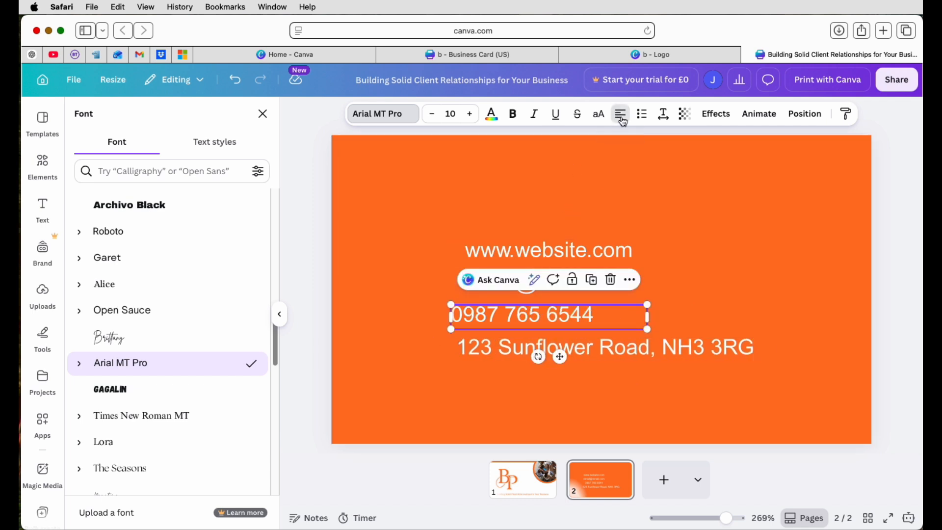
click(494, 253)
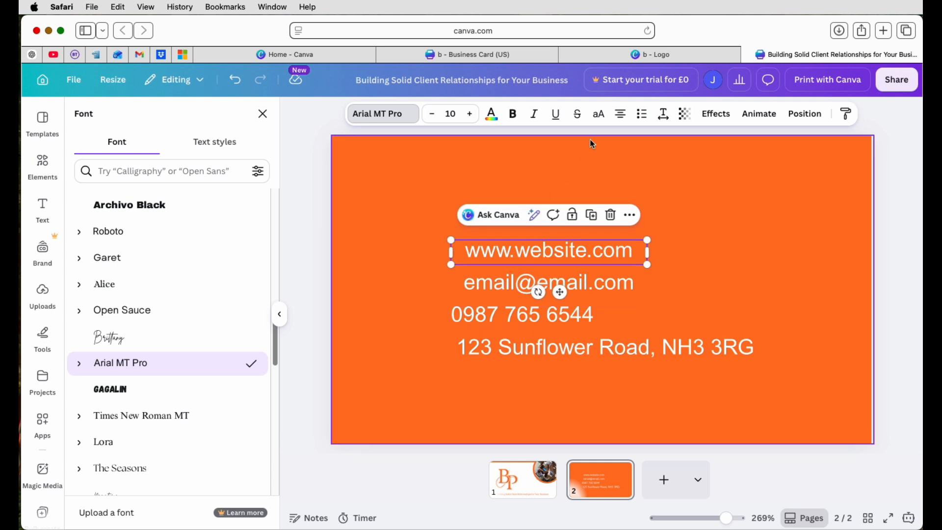
click(621, 115)
key(Tab)
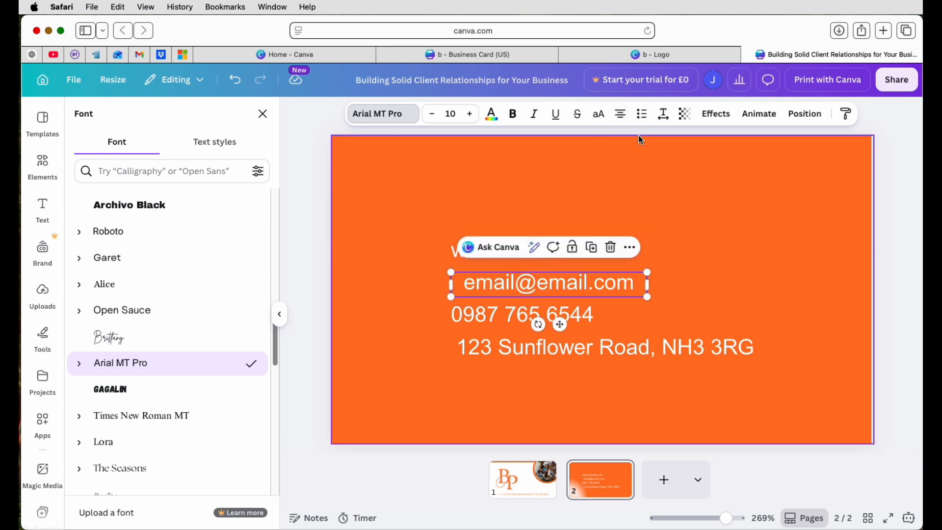
click(622, 117)
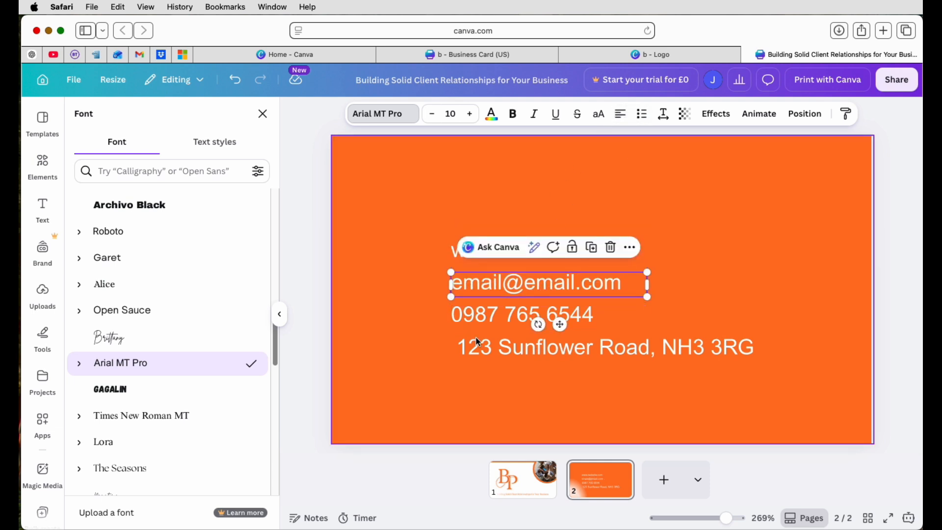
Line the address up with the other lines and select all four contact lines
click(478, 350)
drag(480, 351, 469, 356)
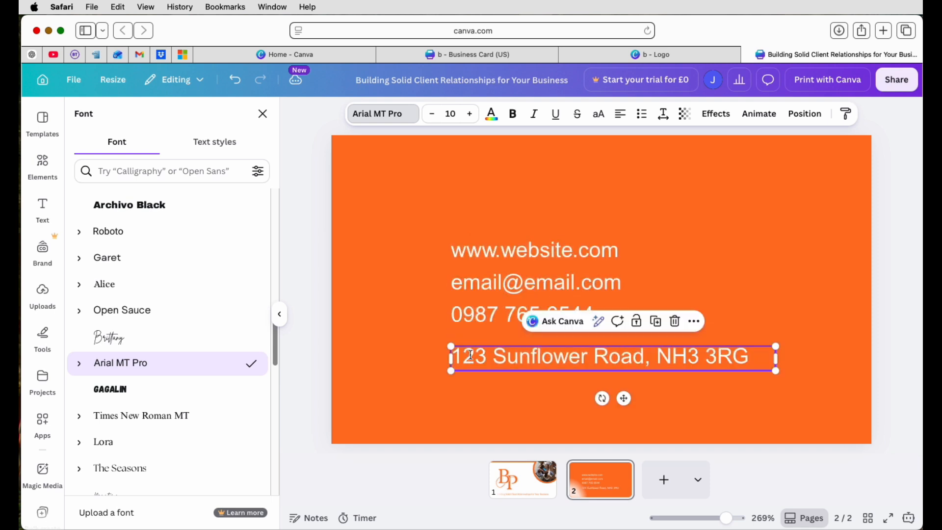
shift+click(487, 255)
shift+click(481, 282)
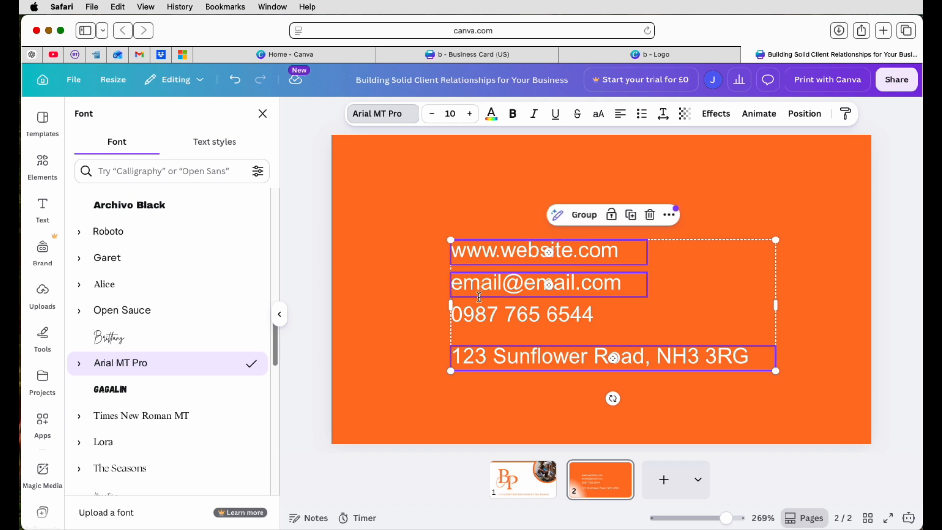
shift+click(477, 311)
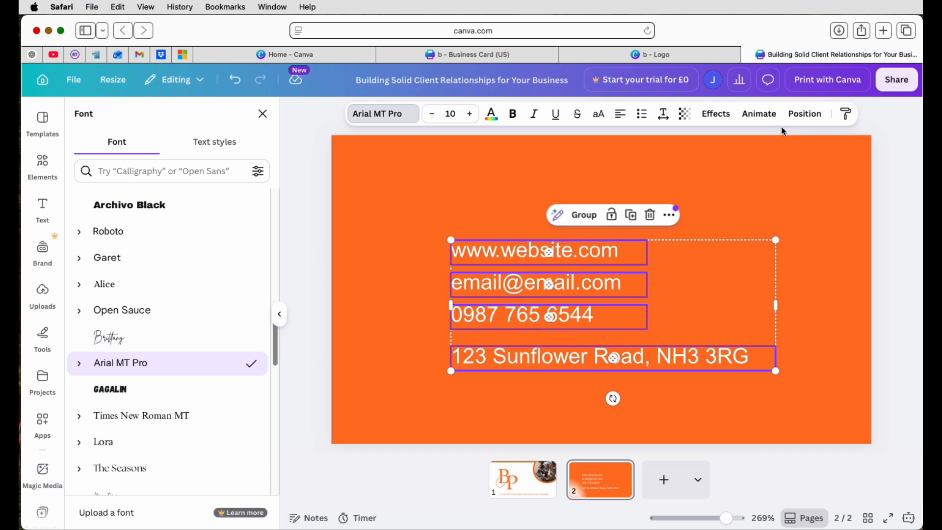
click(805, 114)
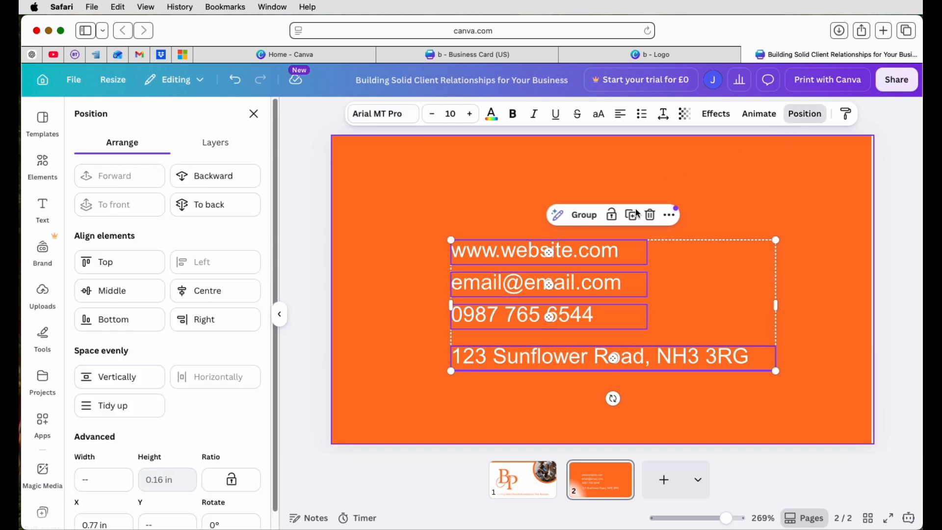
Space the four contact lines evenly, group them, and move the group slightly lower
click(114, 381)
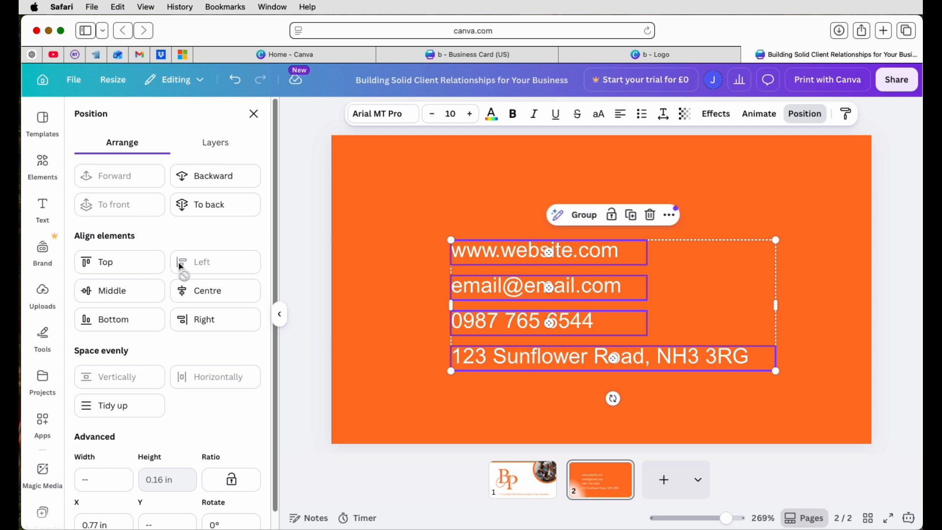
click(584, 217)
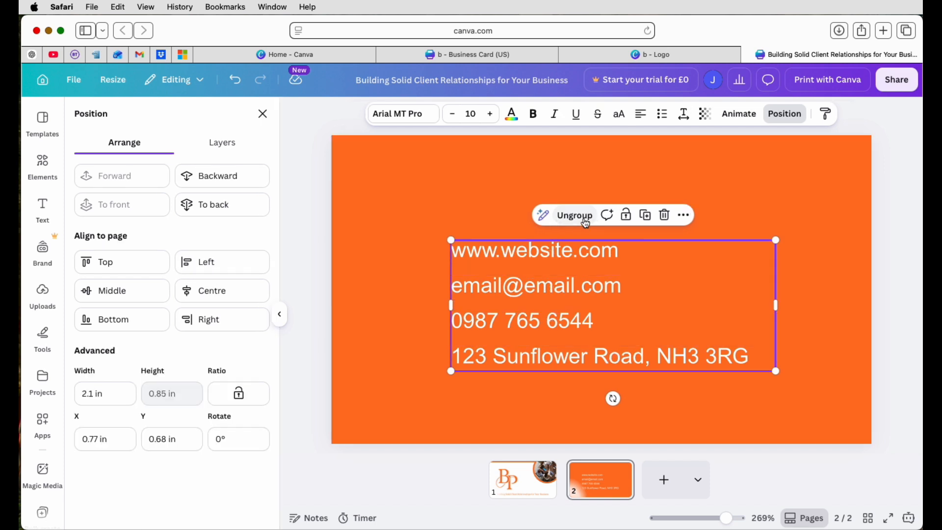
drag(535, 324, 537, 352)
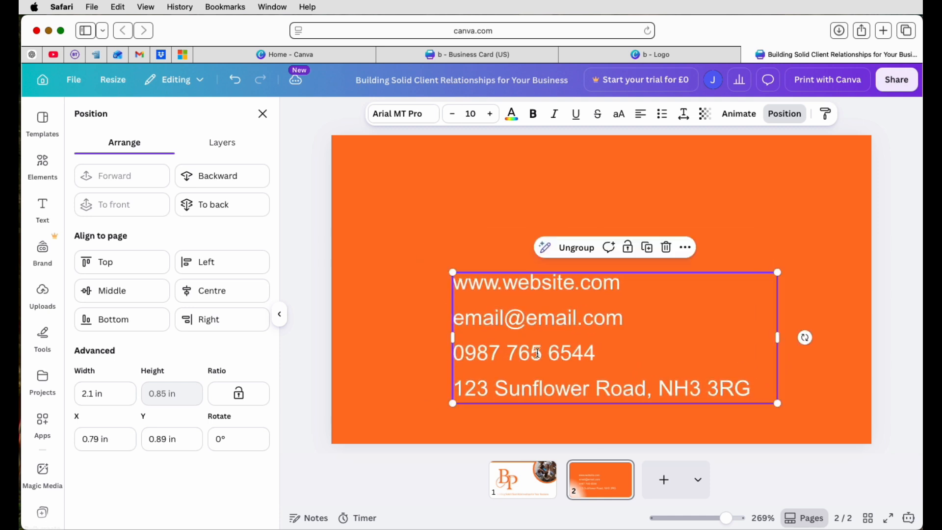
click(442, 285)
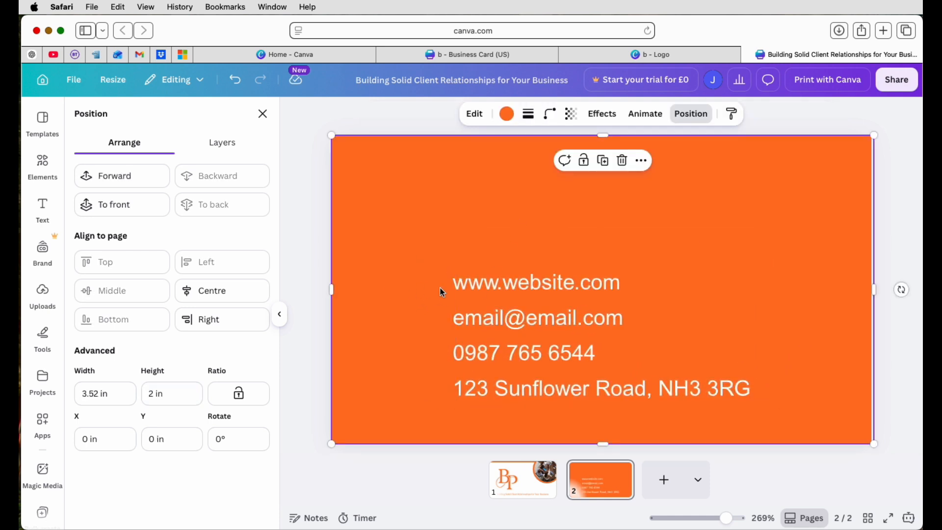
click(52, 172)
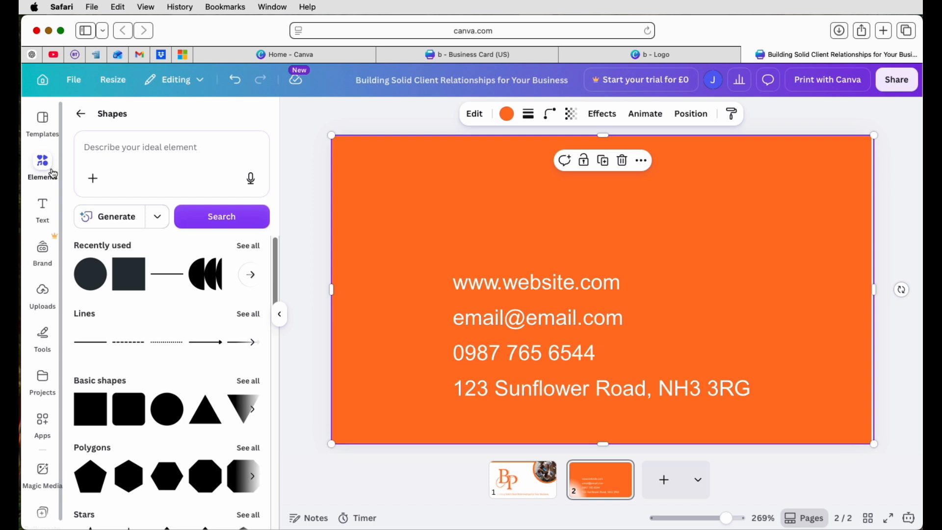
Search graphics for 'LOCATION' and add the outline location pin to the card
click(80, 116)
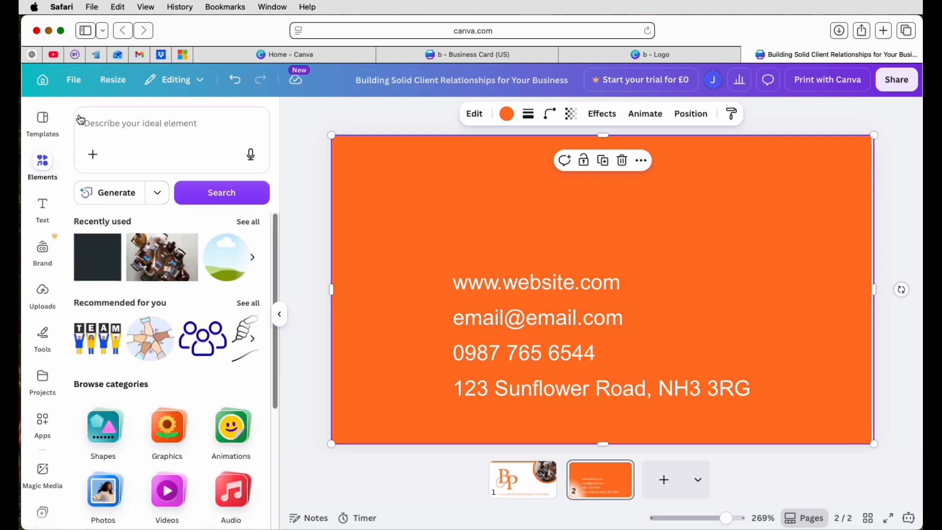
click(168, 431)
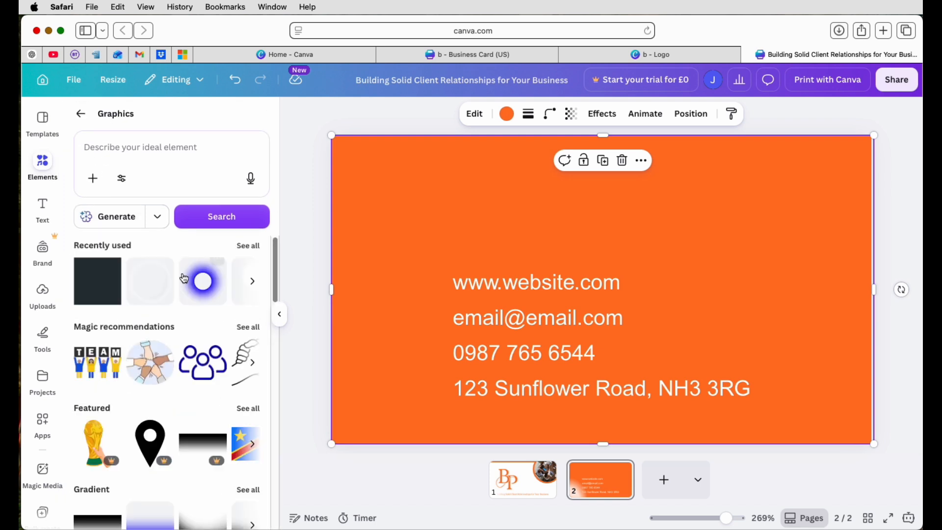
click(154, 147)
text(LOCATIO)
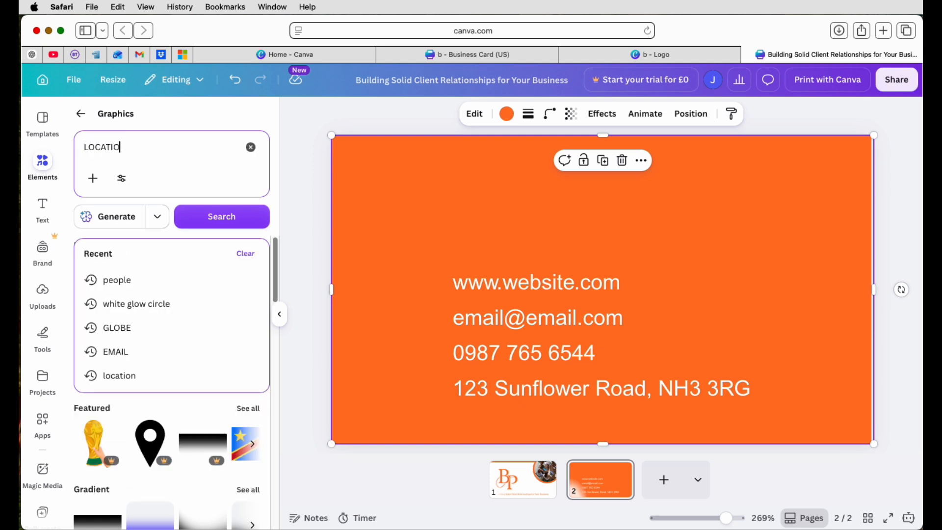
text(N)
key(Return)
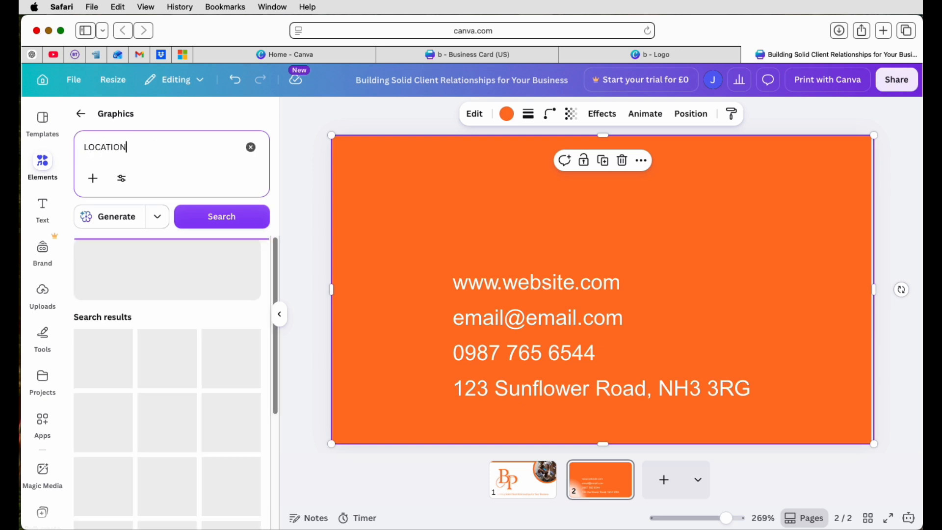
scroll(144, 364, down, 3)
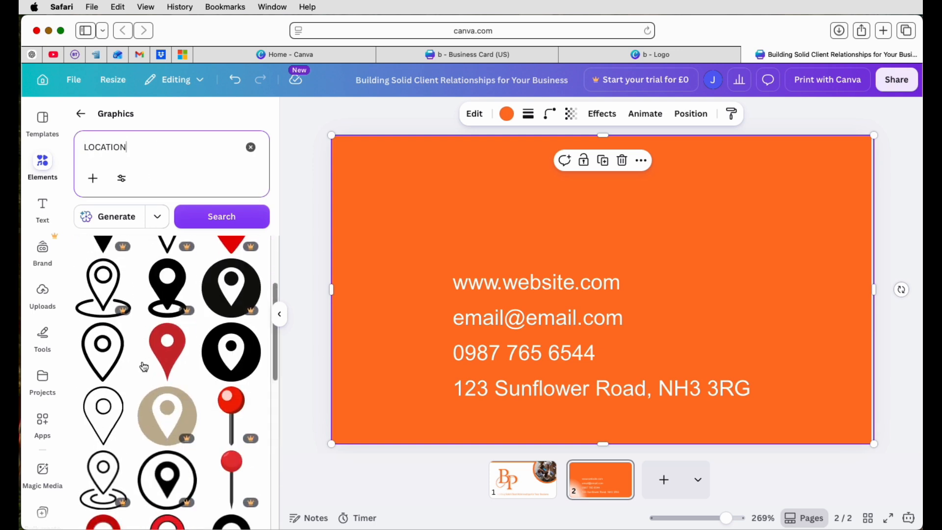
click(109, 373)
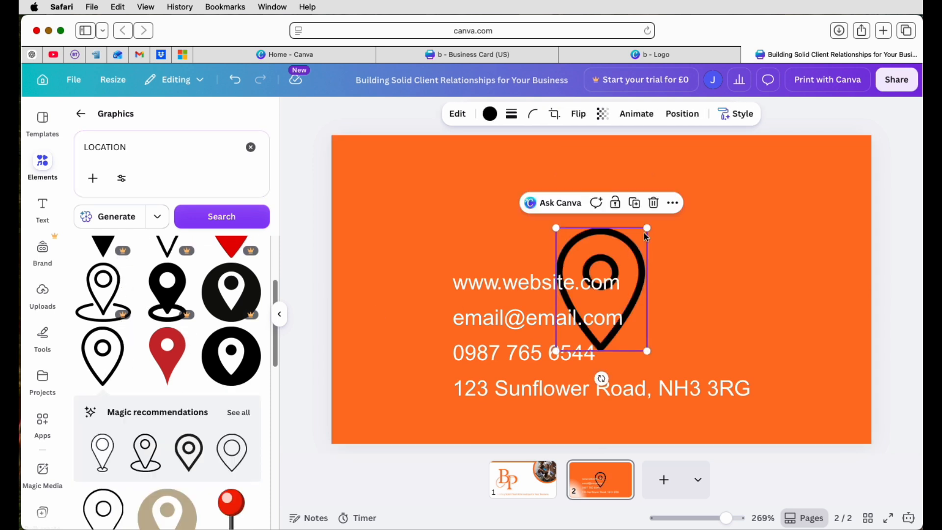
Make the pin white, 0.13 in tall, and place it beside the address line
drag(645, 233, 617, 274)
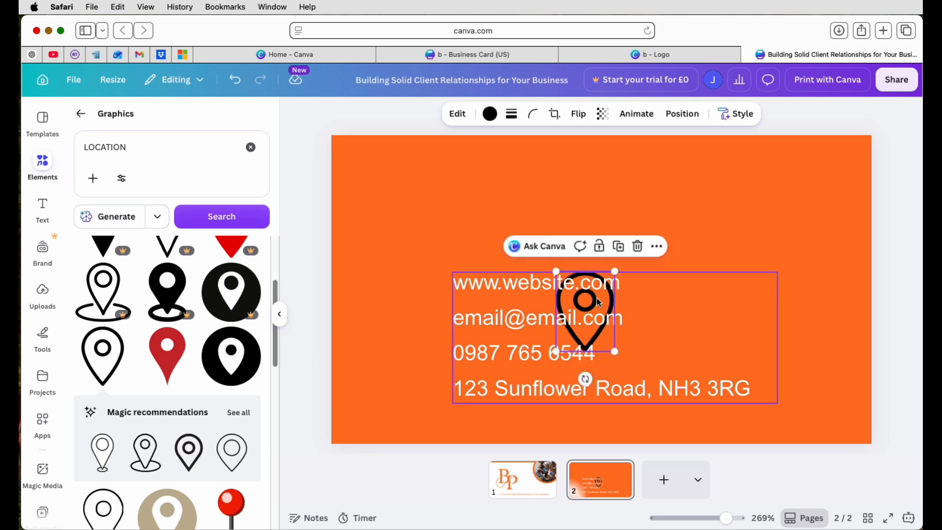
drag(594, 312, 407, 299)
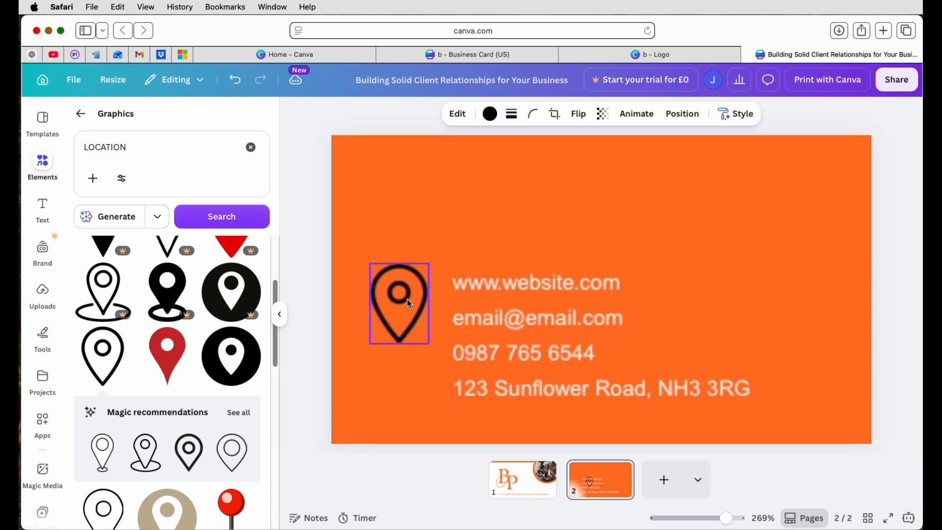
click(492, 115)
click(146, 247)
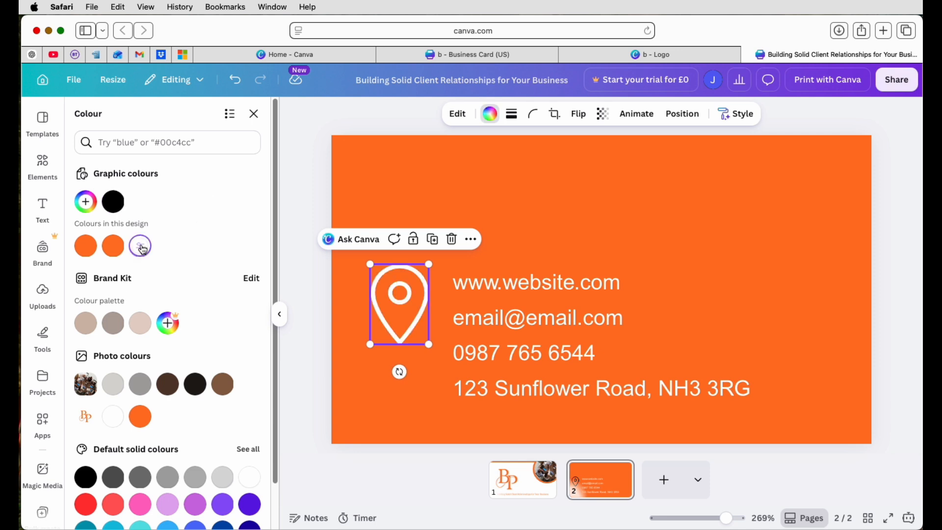
click(682, 114)
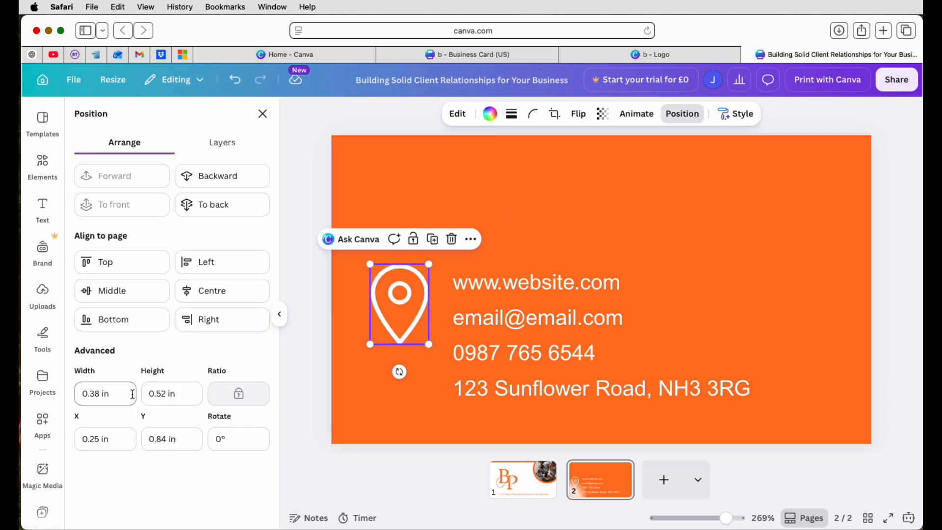
click(167, 395)
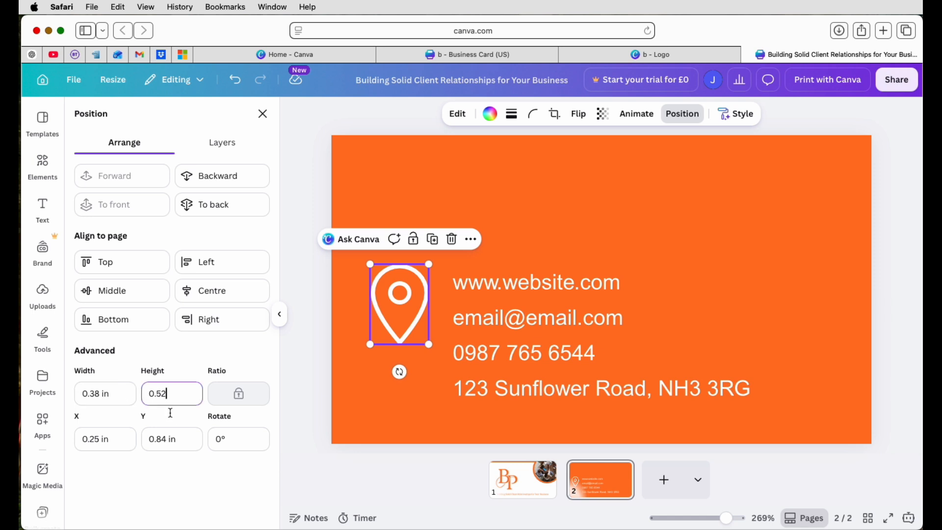
key(BackSpace)
key(Return)
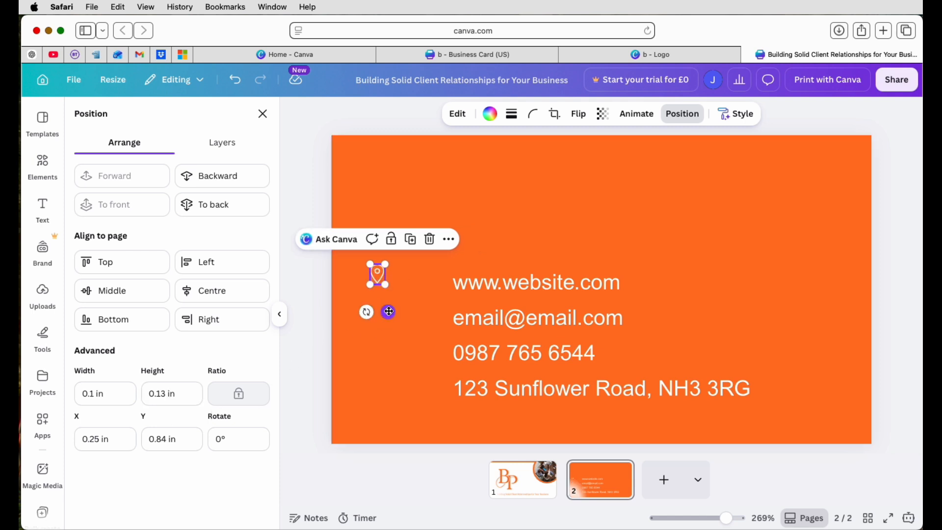
drag(388, 312, 442, 426)
click(385, 403)
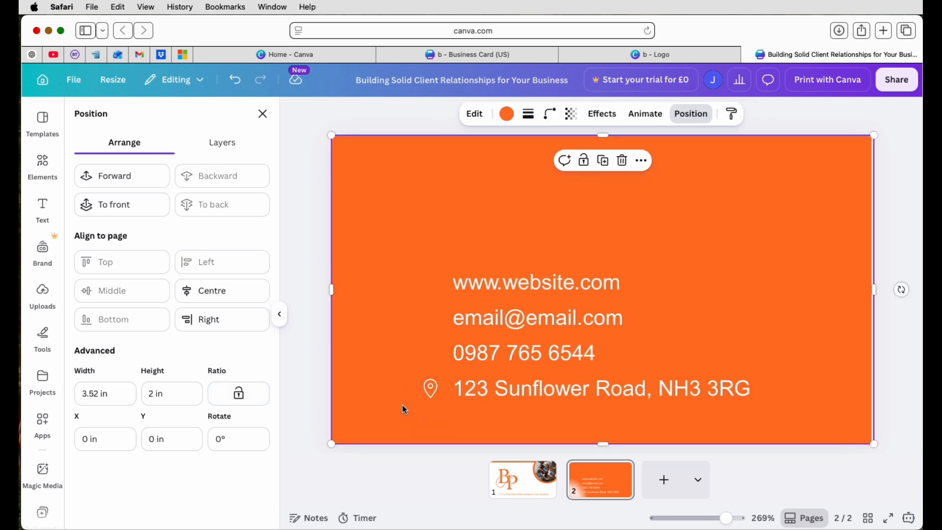
Search graphics for phone and add the outline handset icon to the card
click(43, 163)
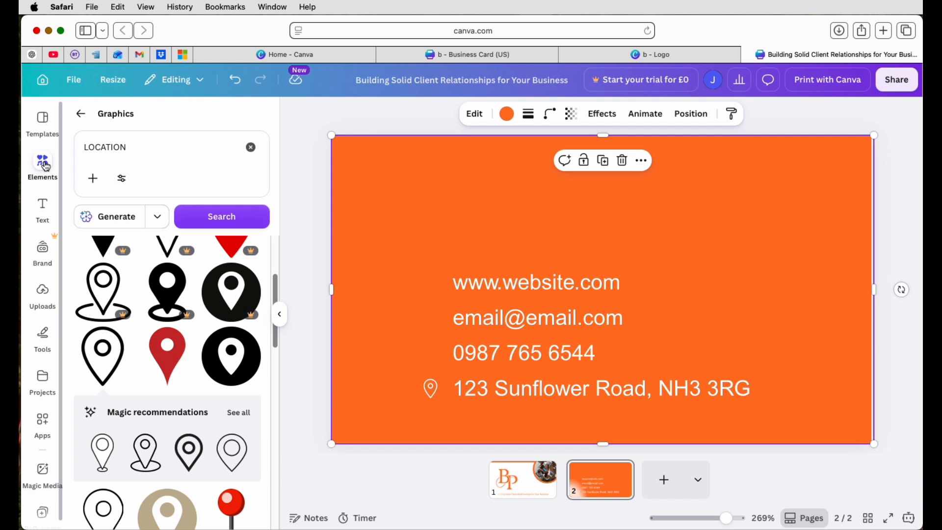
drag(132, 151, 81, 150)
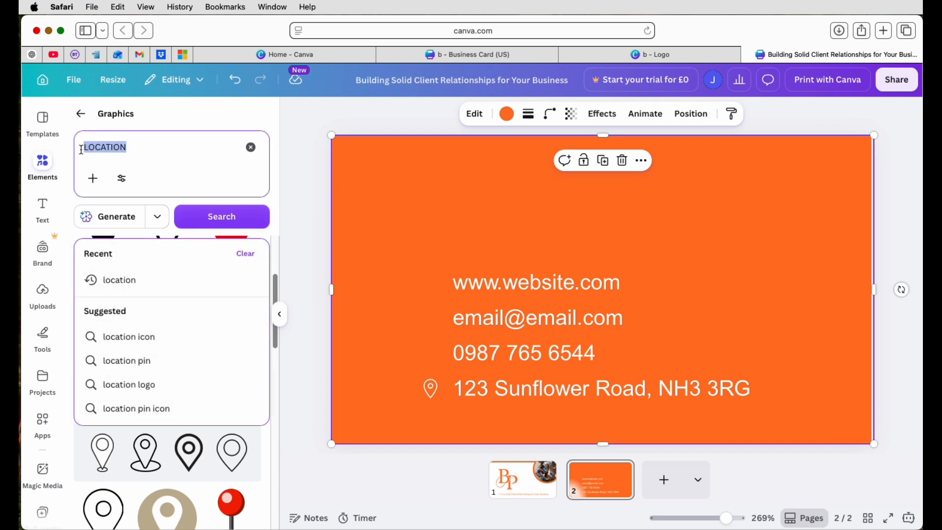
text(PHONE)
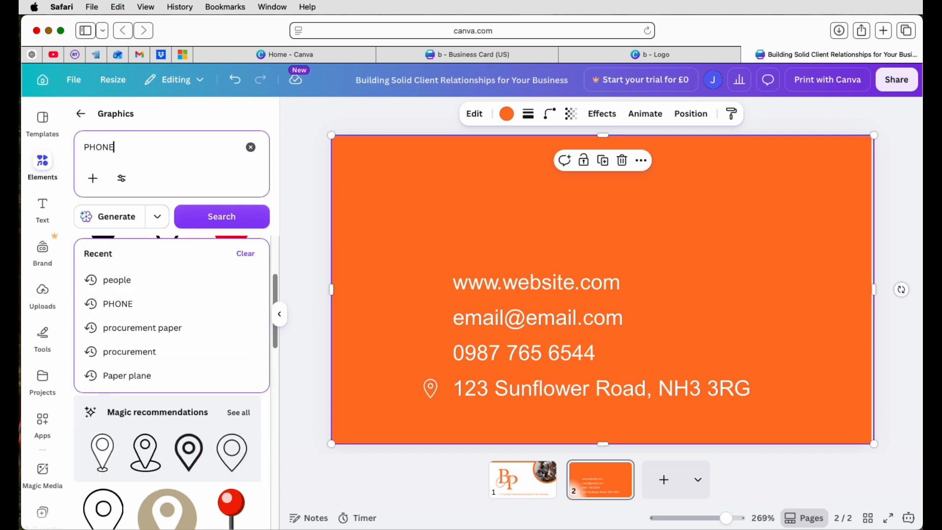
key(Return)
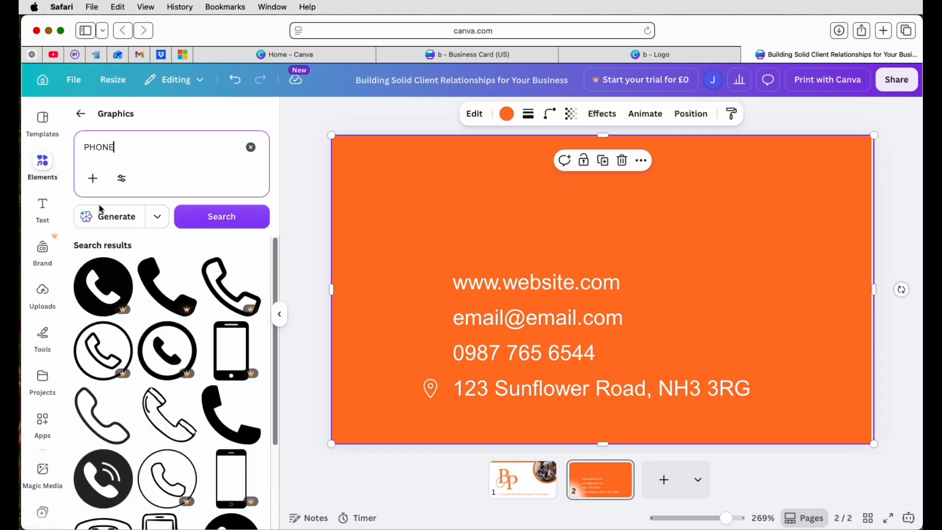
scroll(115, 331, down, 3)
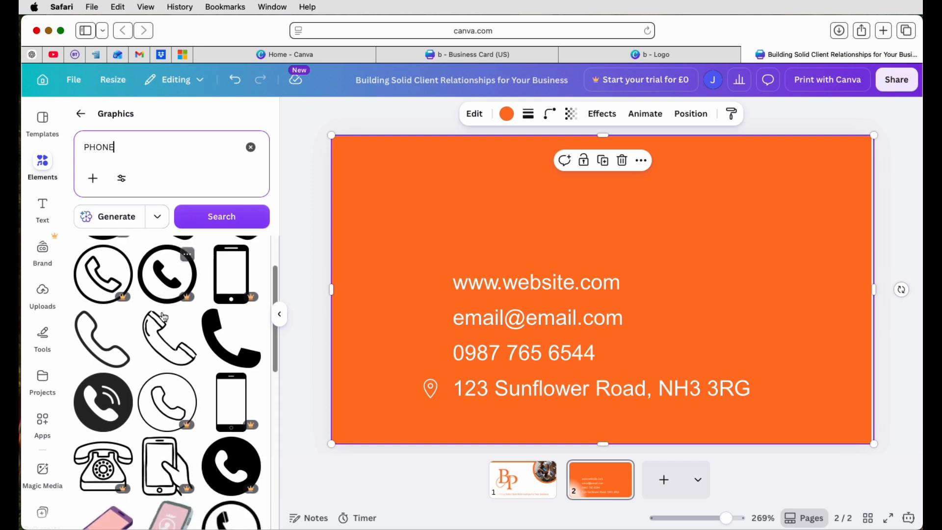
click(94, 322)
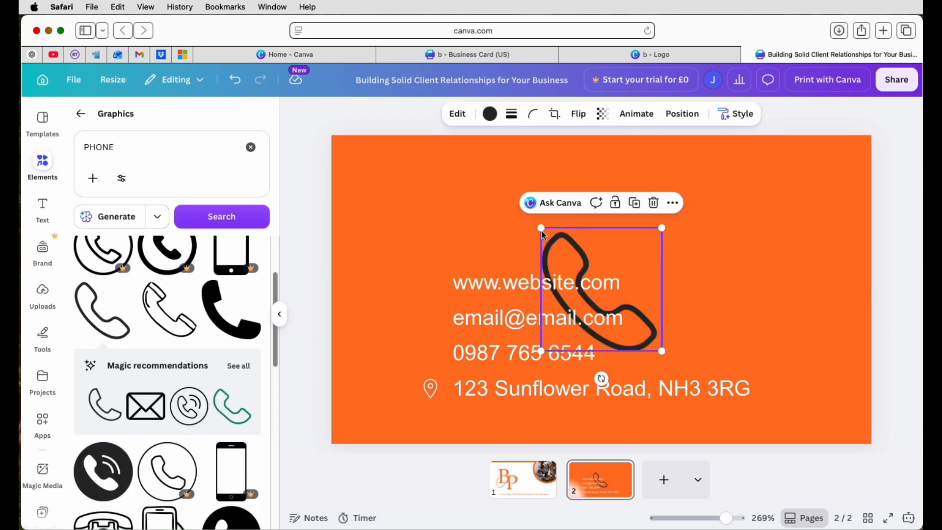
drag(556, 234, 369, 182)
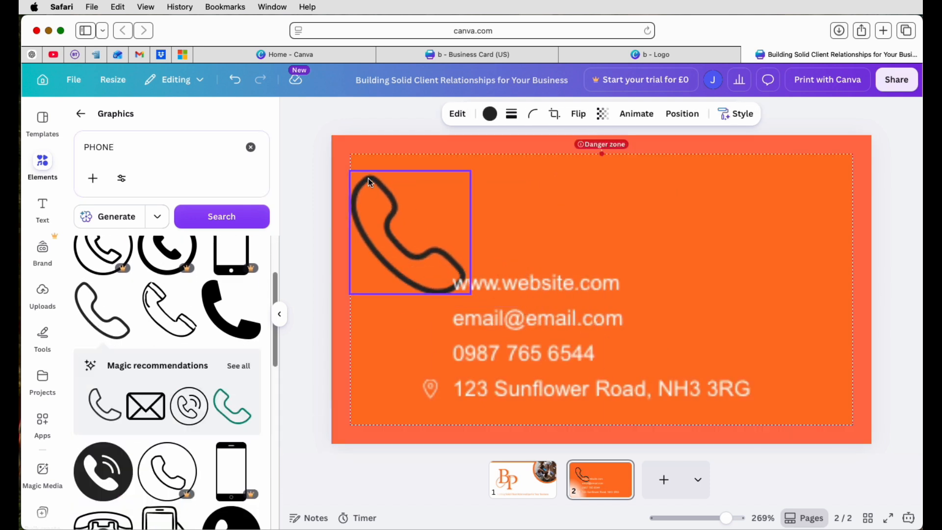
Colour the handset white, set its height to 0.13 in, and place it beside the phone number
click(490, 114)
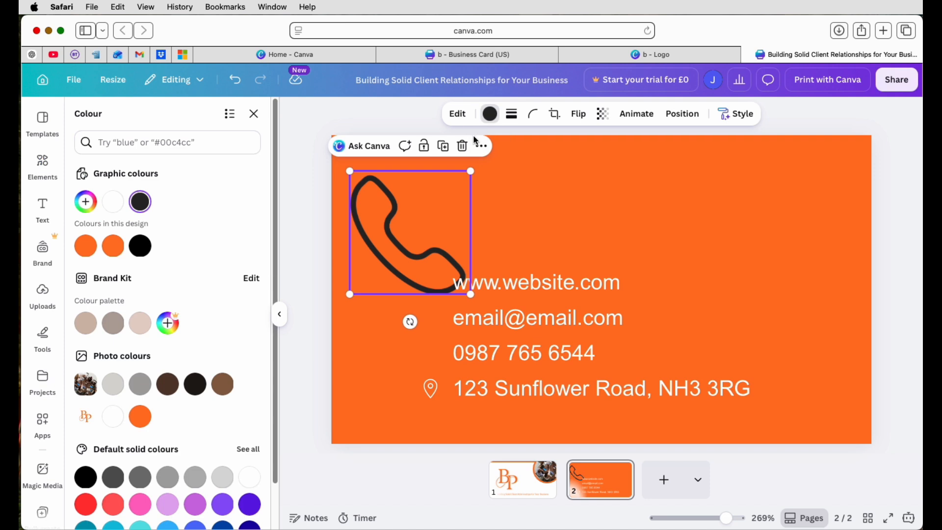
click(112, 202)
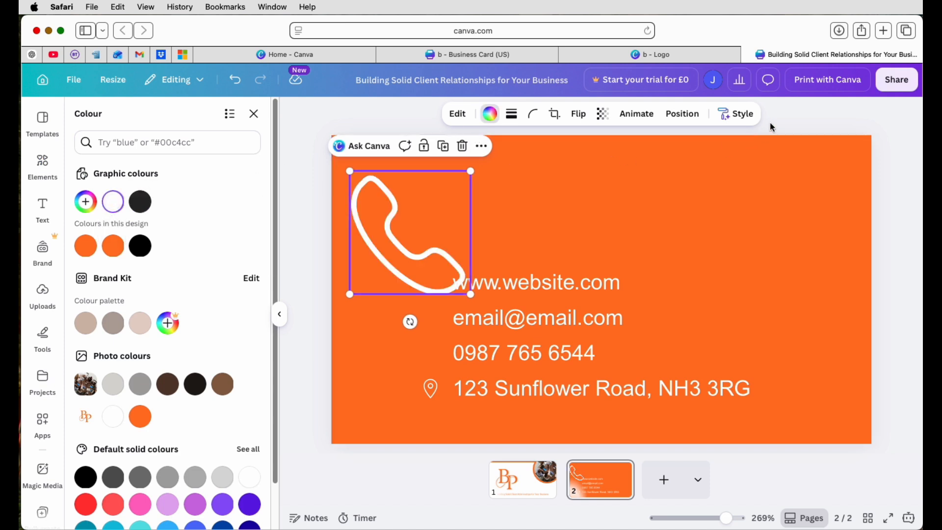
click(684, 115)
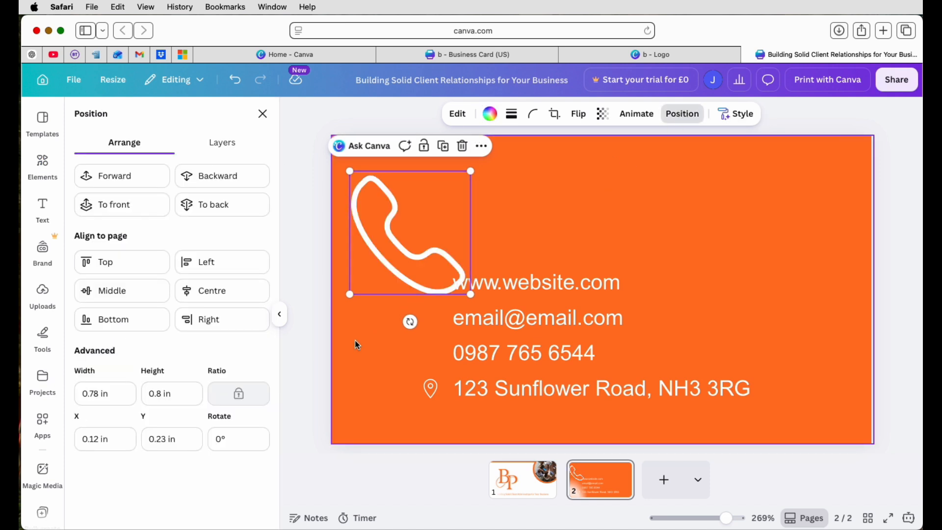
click(98, 391)
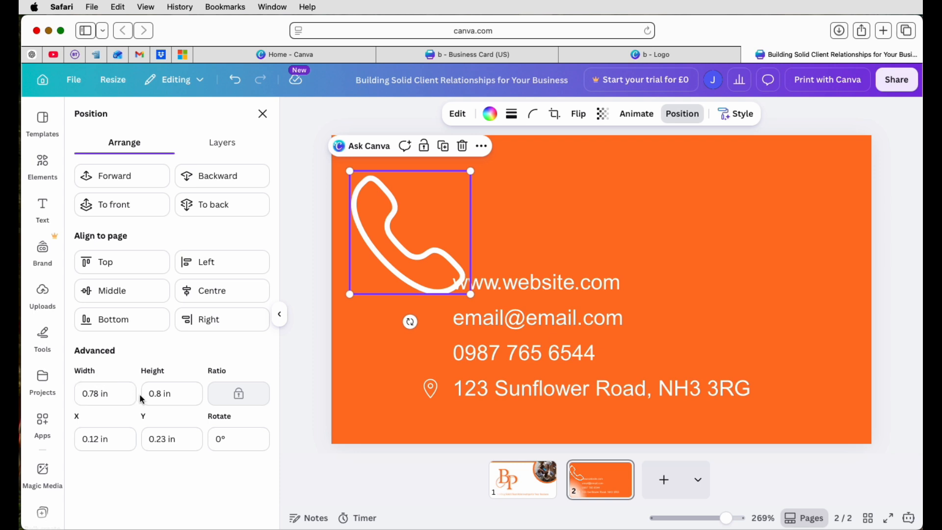
click(164, 395)
text(13)
key(Return)
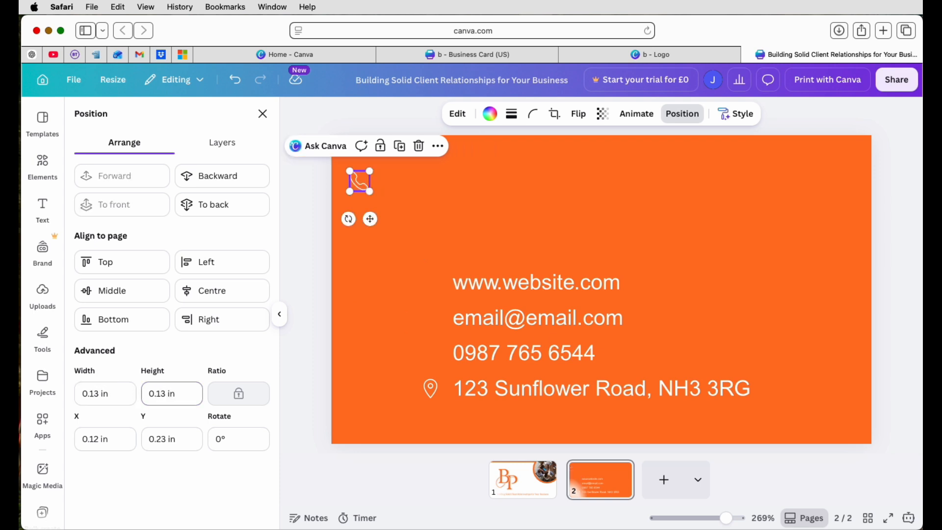
drag(360, 181, 432, 352)
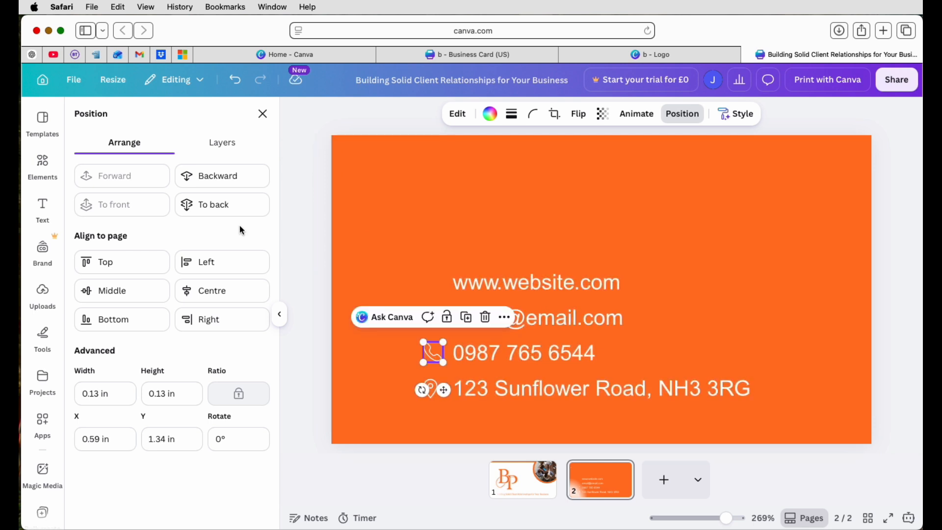
click(42, 165)
drag(118, 146, 83, 146)
Search graphics for email, add an envelope icon, and colour it white
text(E)
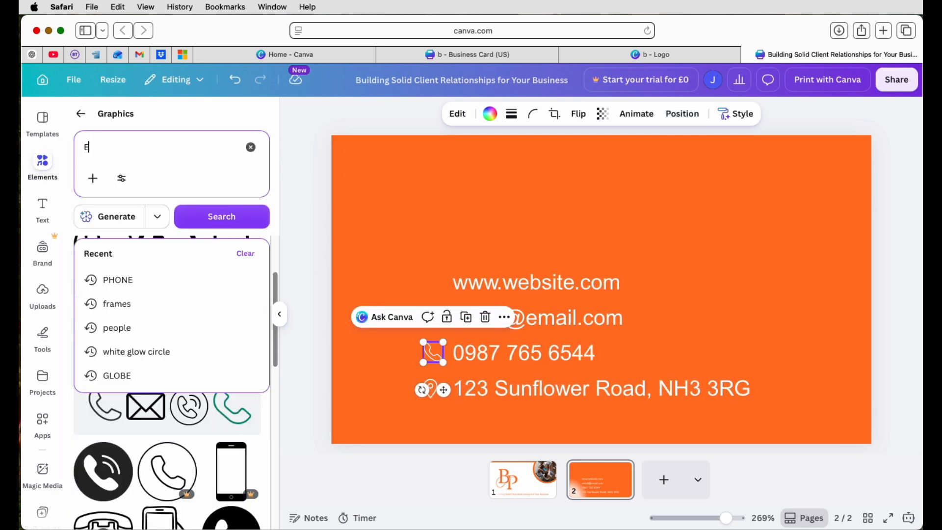
text(AMIL)
key(Return)
click(110, 473)
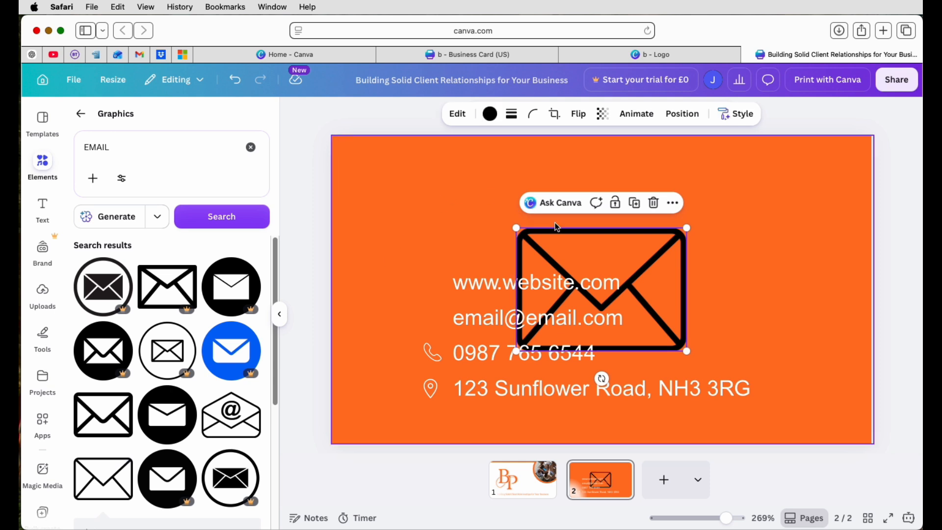
drag(555, 229, 385, 156)
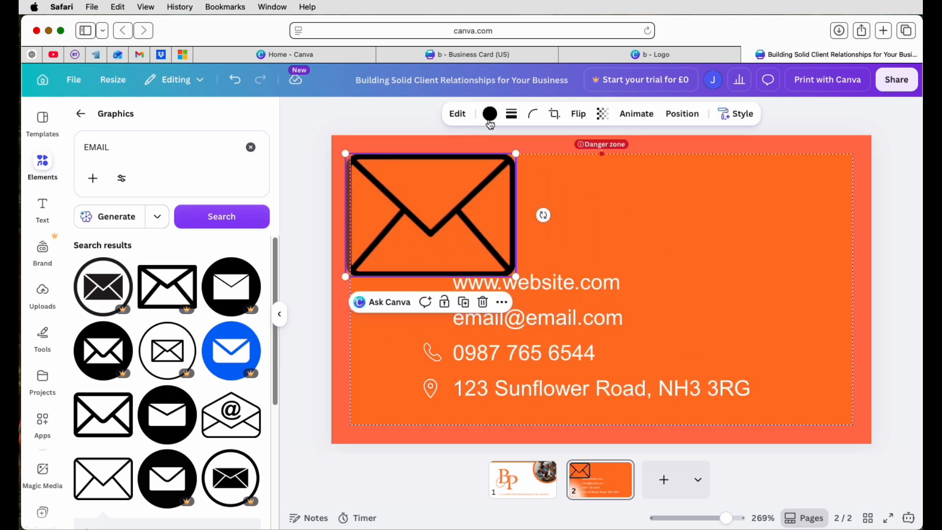
click(491, 114)
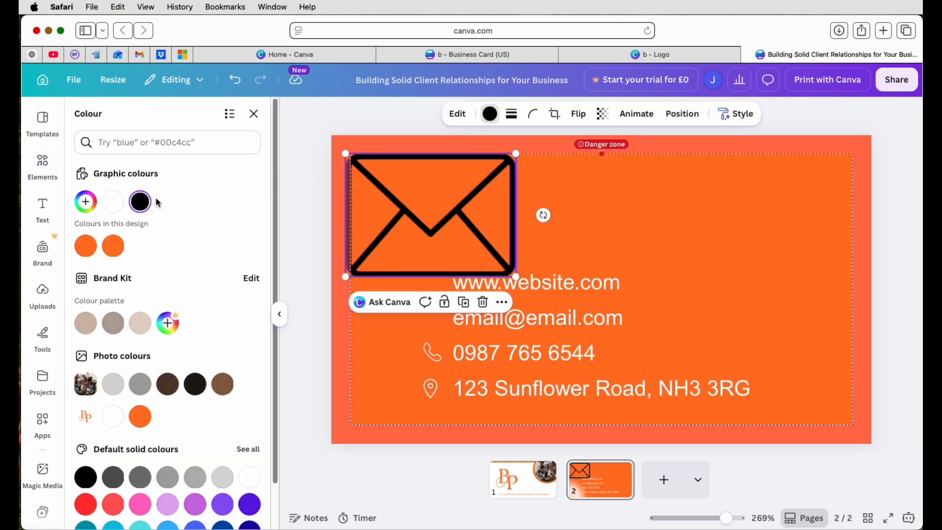
click(112, 202)
Resize the envelope to 0.13 in height and place it beside the e-mail line
drag(517, 155, 428, 217)
click(682, 113)
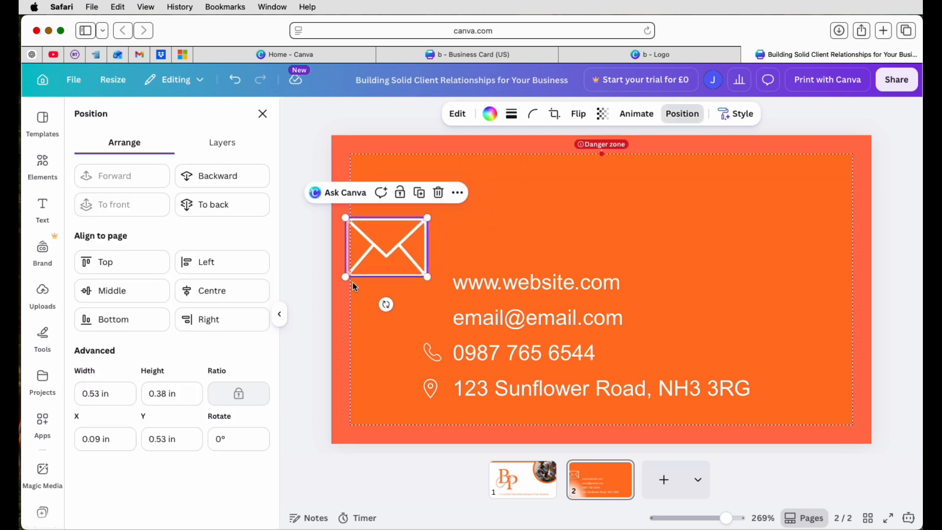
click(100, 394)
click(165, 395)
text(0.13)
key(Return)
drag(371, 265, 439, 354)
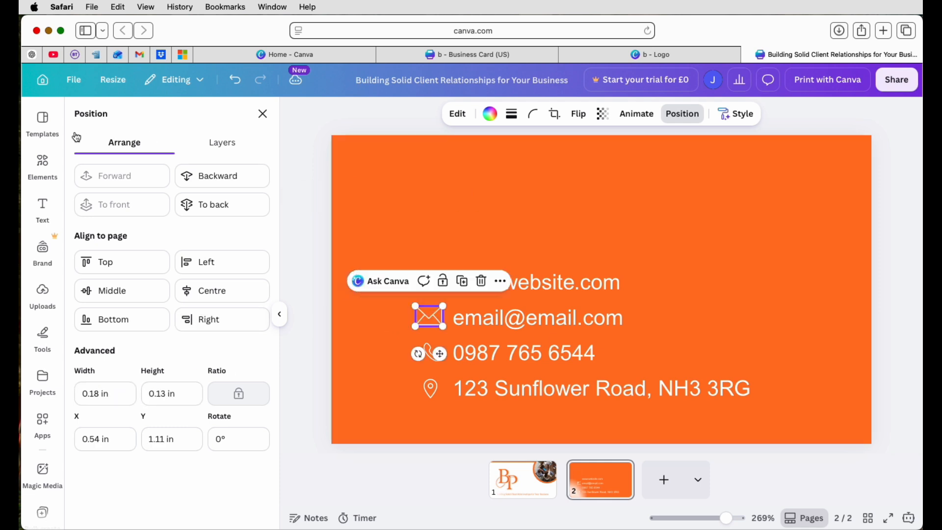
click(43, 165)
click(115, 141)
Search Elements for GLOBE and place the thin grid globe icon on the card
drag(111, 146, 82, 146)
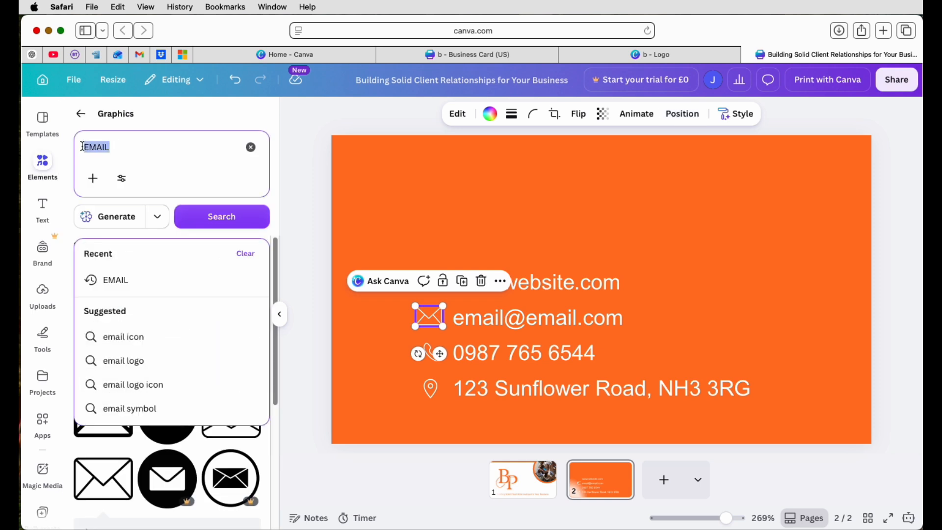
text(GLOBE)
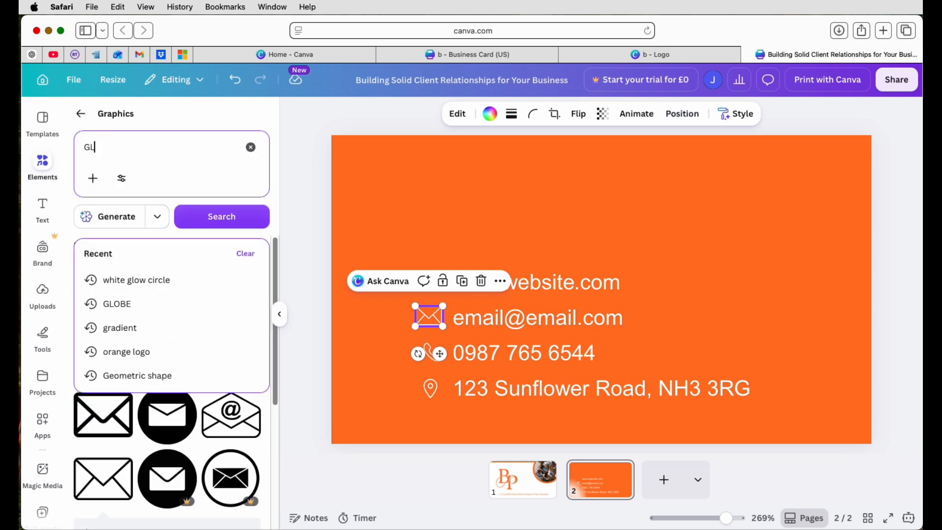
key(Return)
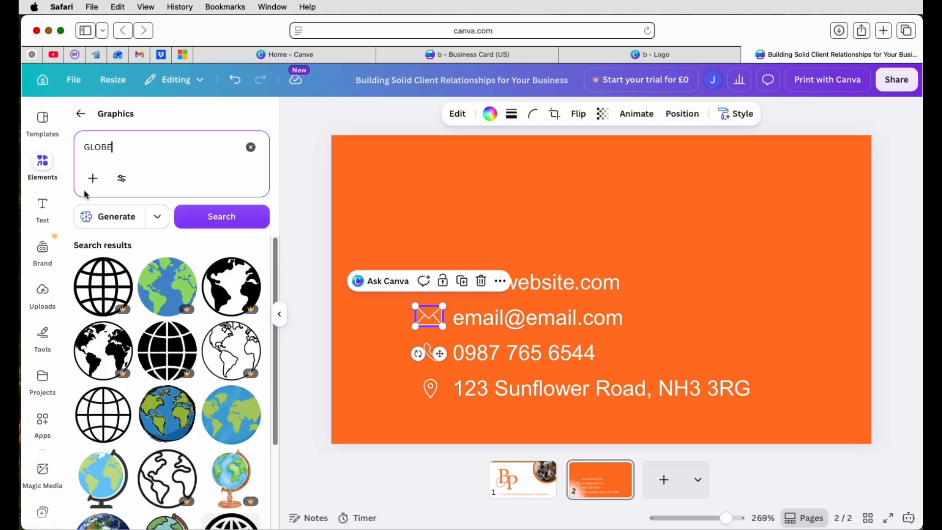
click(103, 415)
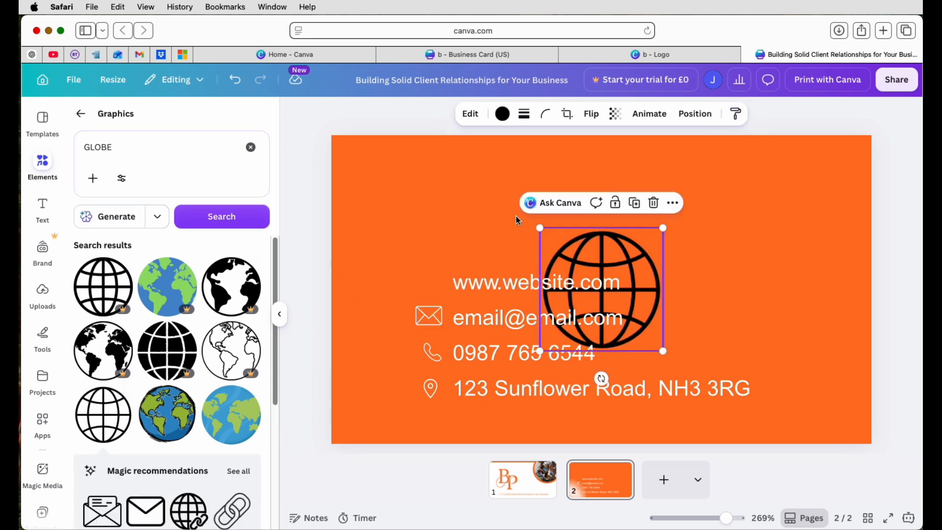
drag(577, 248, 356, 157)
drag(414, 172, 477, 190)
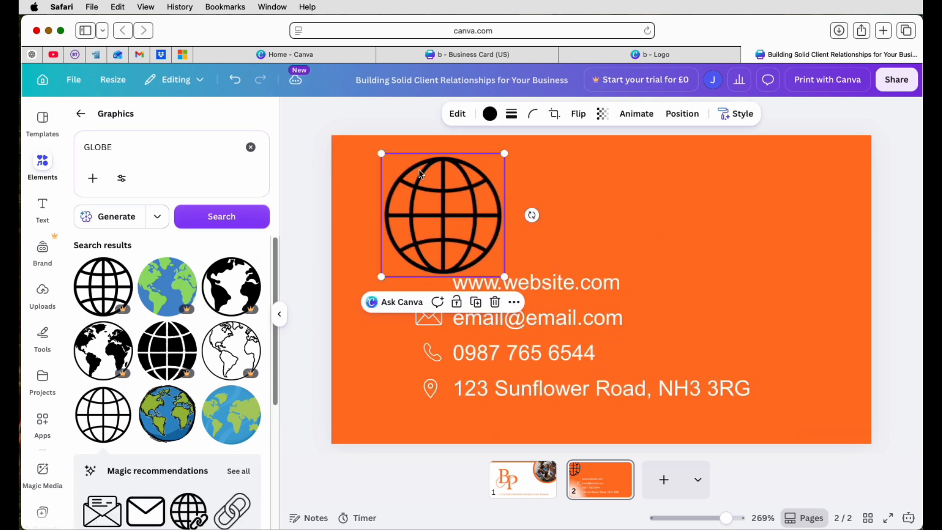
Make the globe white and set its width to 0.13 in
click(490, 114)
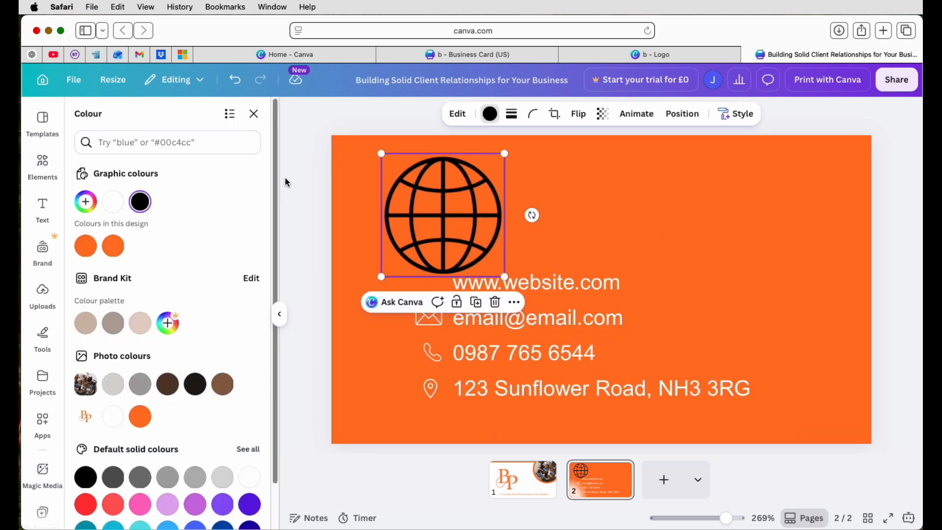
click(113, 201)
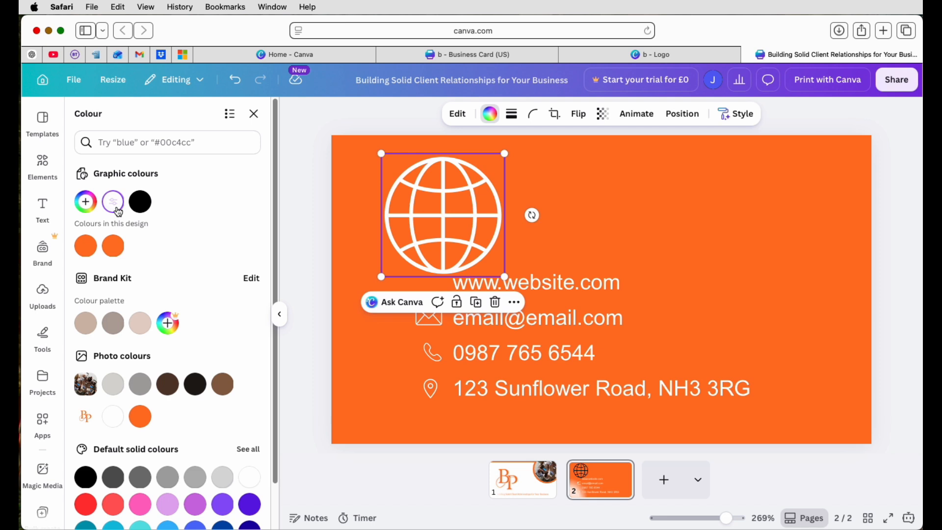
click(684, 115)
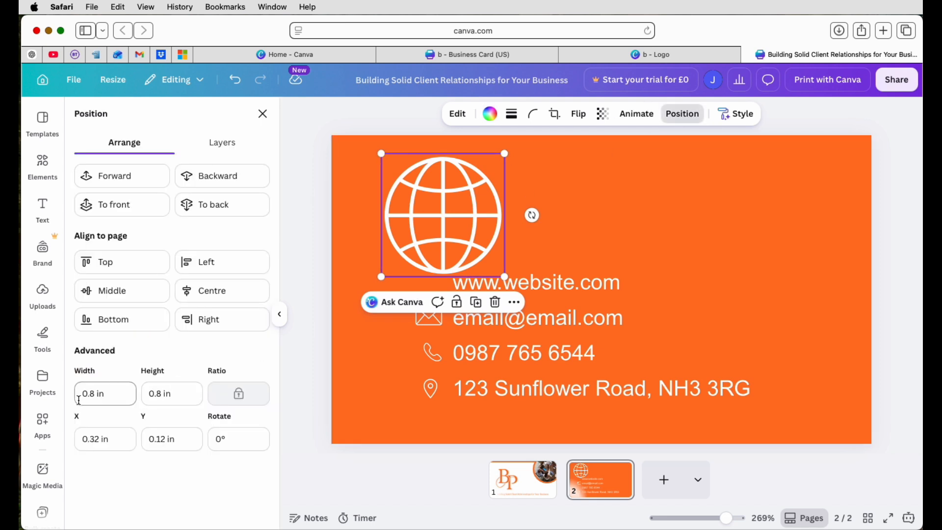
click(96, 397)
key(BackSpace)
key(Return)
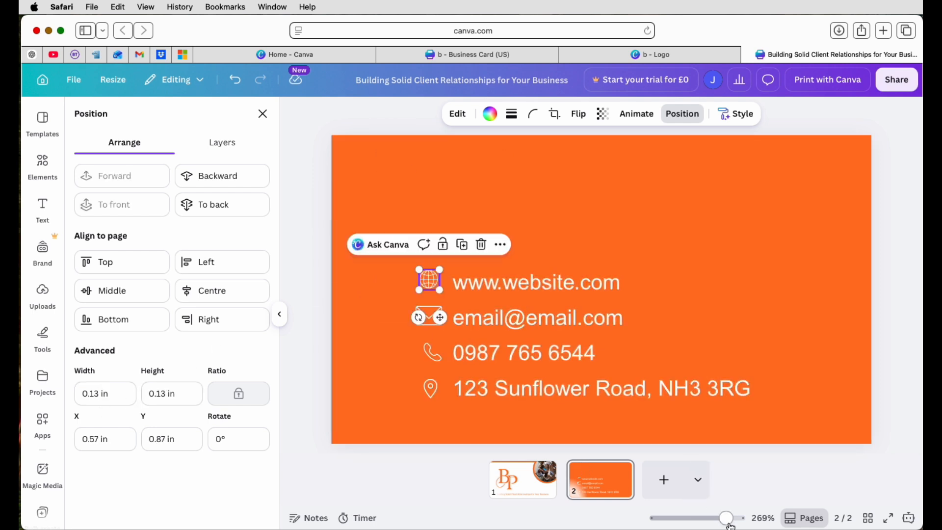
drag(728, 519, 737, 518)
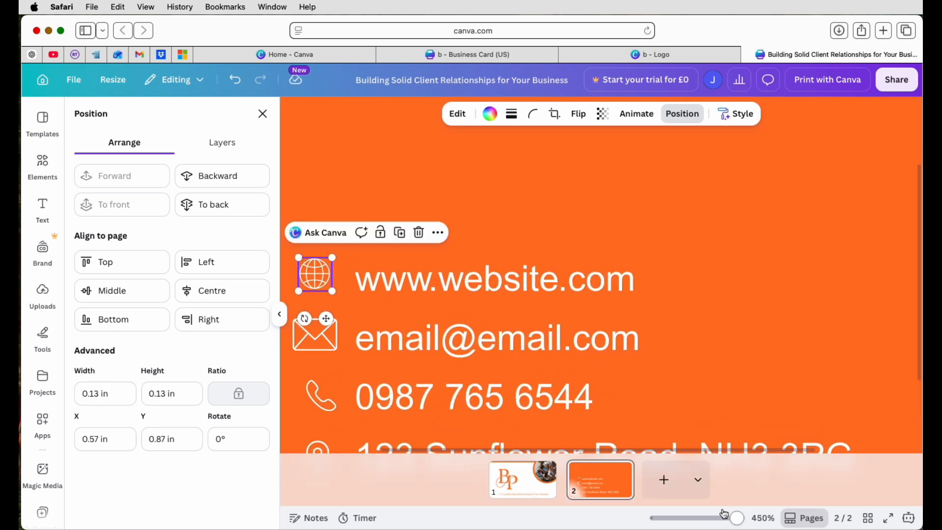
Line the globe and envelope icons up beside their contact lines
click(409, 198)
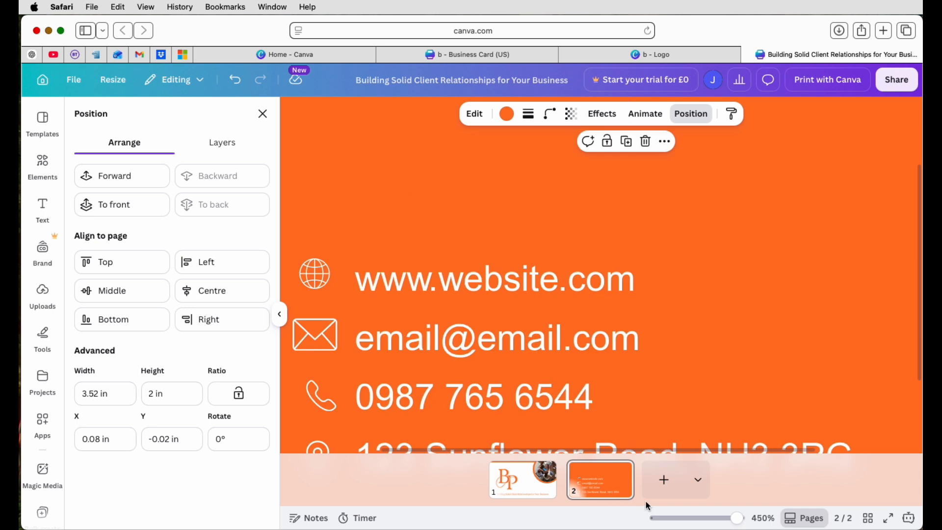
scroll(540, 295, down, 3)
scroll(540, 295, left, 3)
mouse_move(419, 192)
mouse_down()
mouse_move(465, 196)
mouse_move(448, 206)
mouse_move(381, 206)
mouse_move(427, 206)
mouse_up()
click(422, 248)
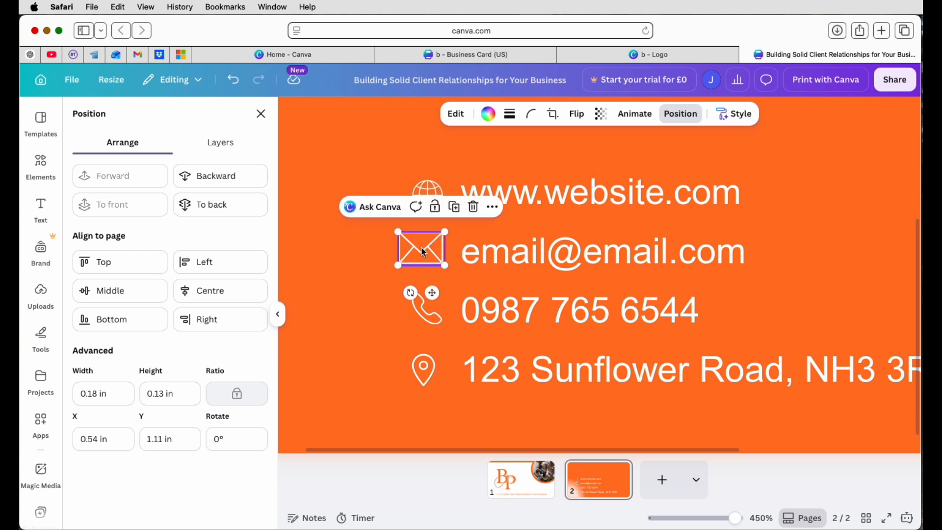
drag(422, 247, 448, 255)
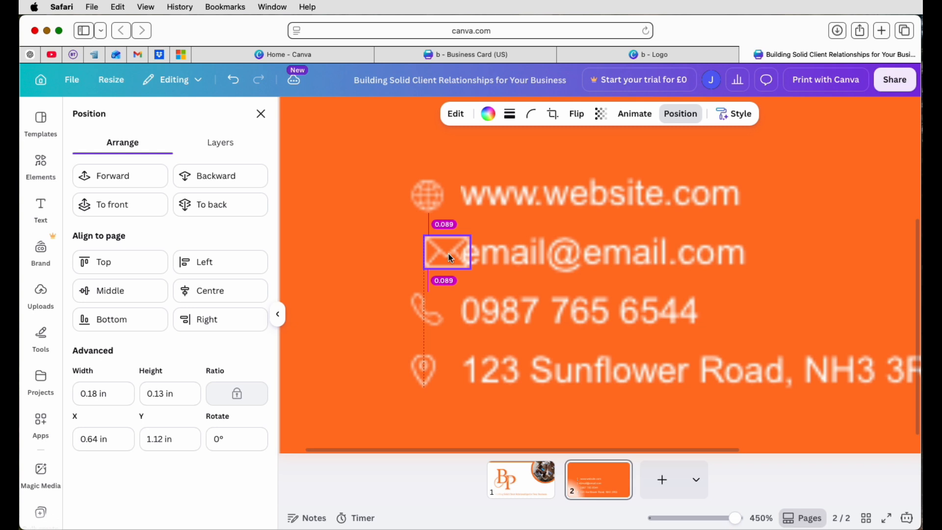
key(shift+Left)
Bring the location pin into line and centre all four icons on one vertical axis
mouse_move(425, 380)
mouse_down()
mouse_move(465, 378)
mouse_move(432, 382)
mouse_up()
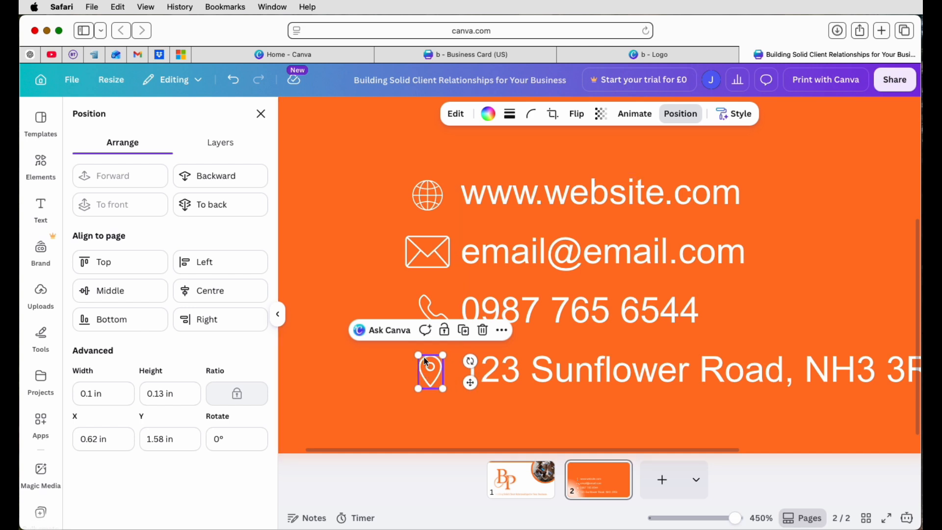
shift+click(429, 310)
shift+click(427, 252)
shift+click(425, 194)
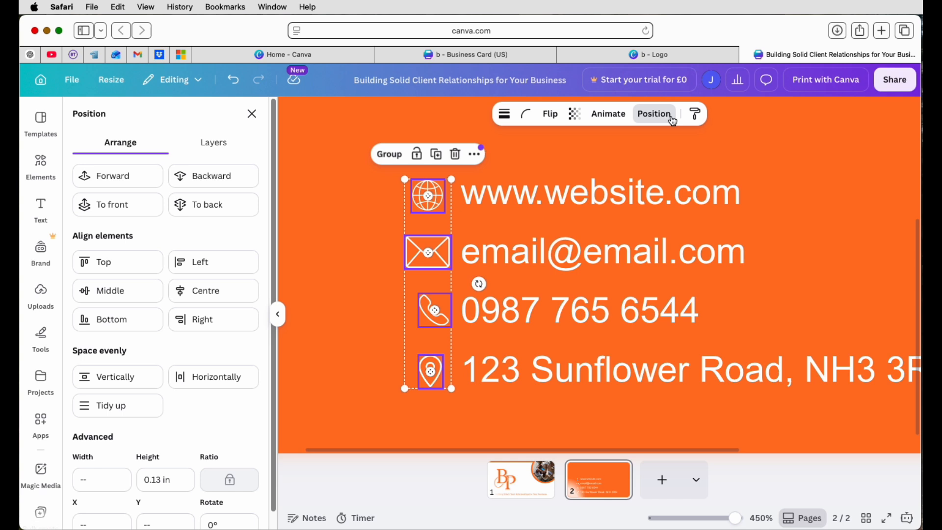
click(205, 295)
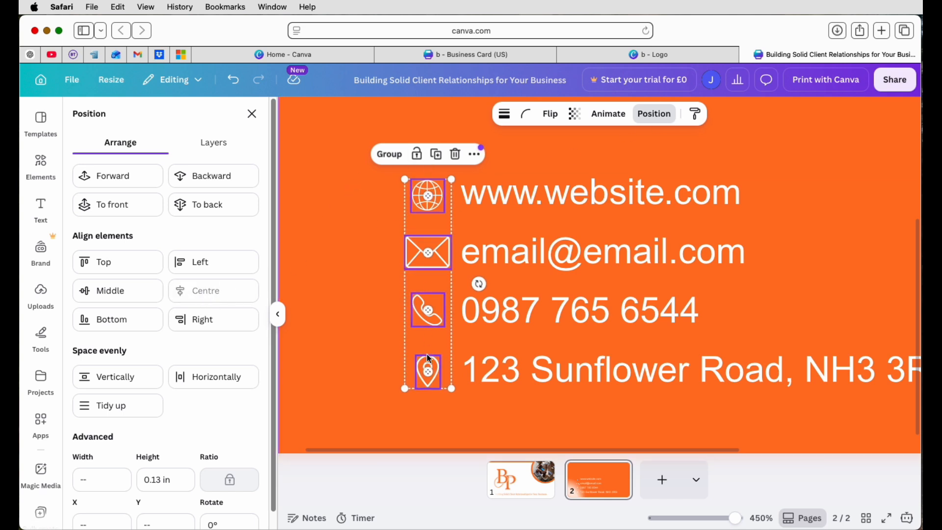
click(361, 385)
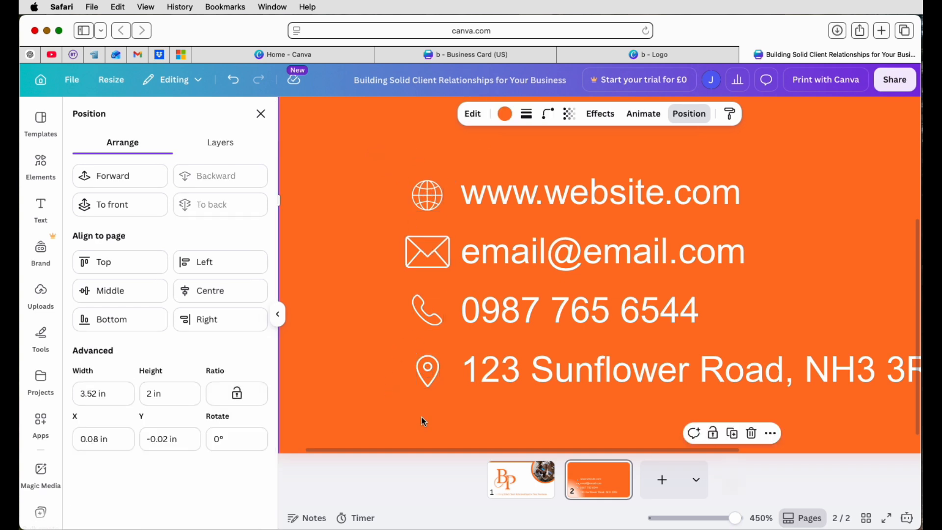
Set the envelope width to 0.13 in and re-centre the four icons vertically
click(431, 258)
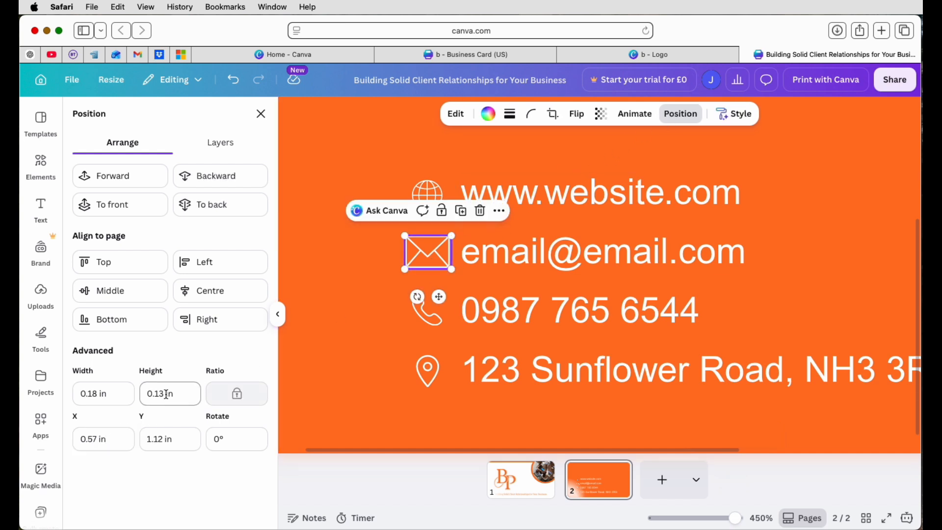
click(98, 395)
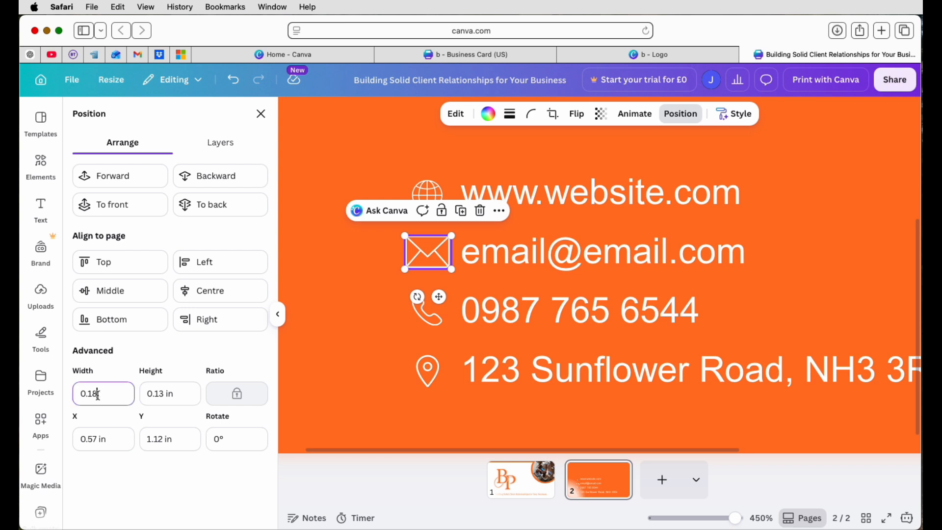
key(Return)
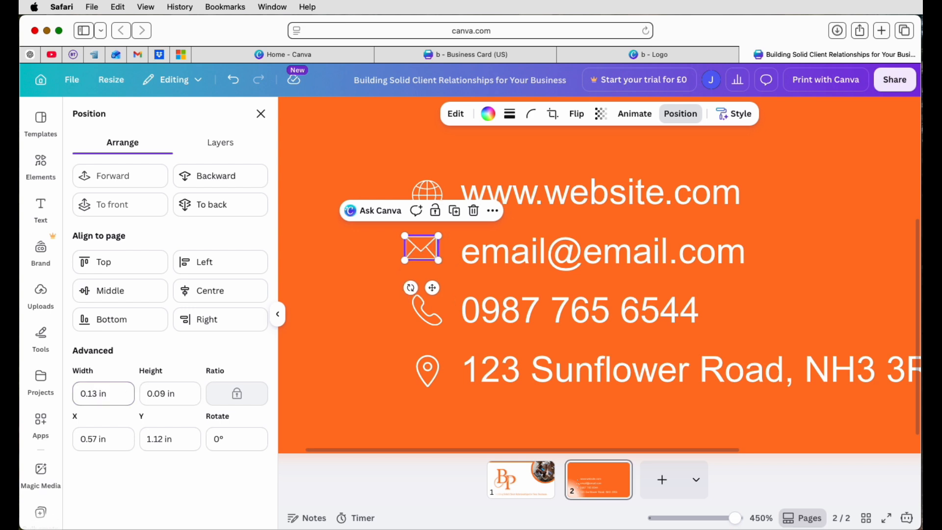
scroll(343, 243, down, 1)
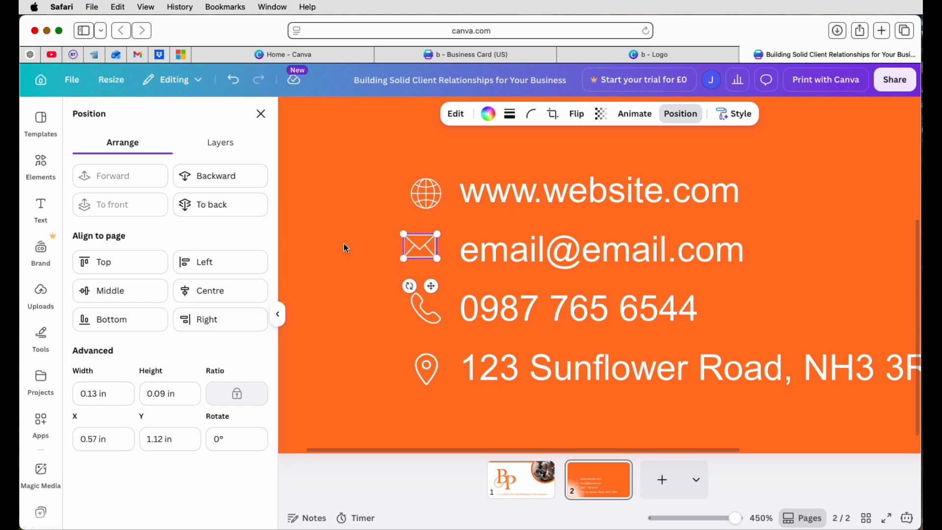
shift+click(425, 187)
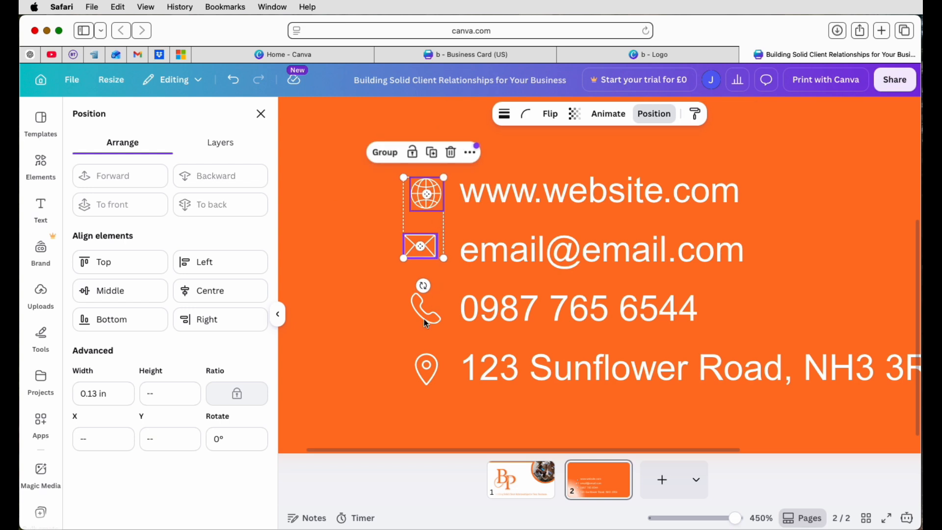
shift+click(425, 309)
shift+click(430, 365)
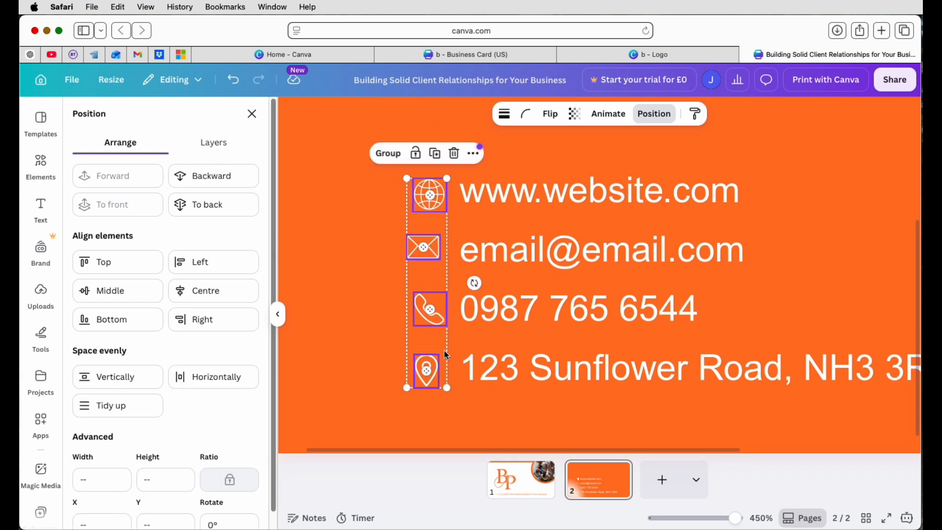
click(225, 300)
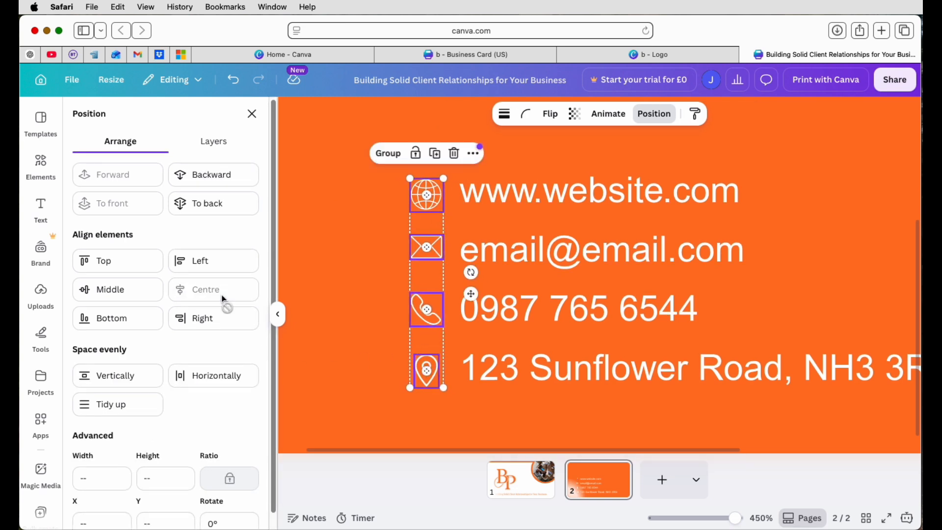
click(363, 284)
Group the globe, envelope, phone and pin icons with the contact text block
click(436, 257)
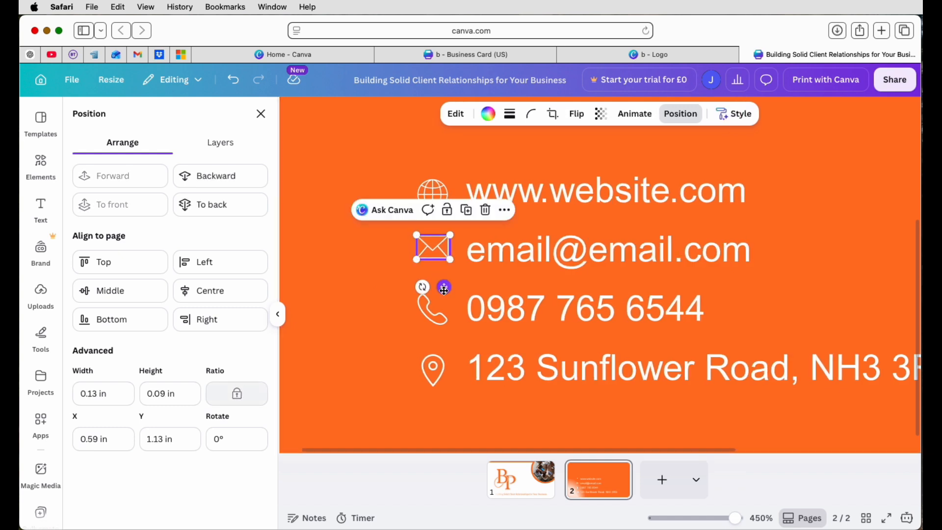
click(346, 305)
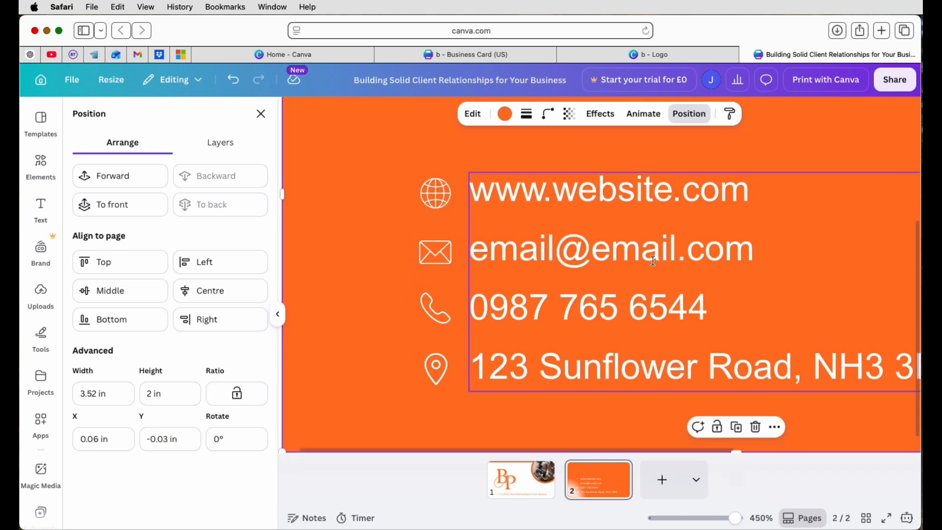
click(434, 196)
shift+click(442, 254)
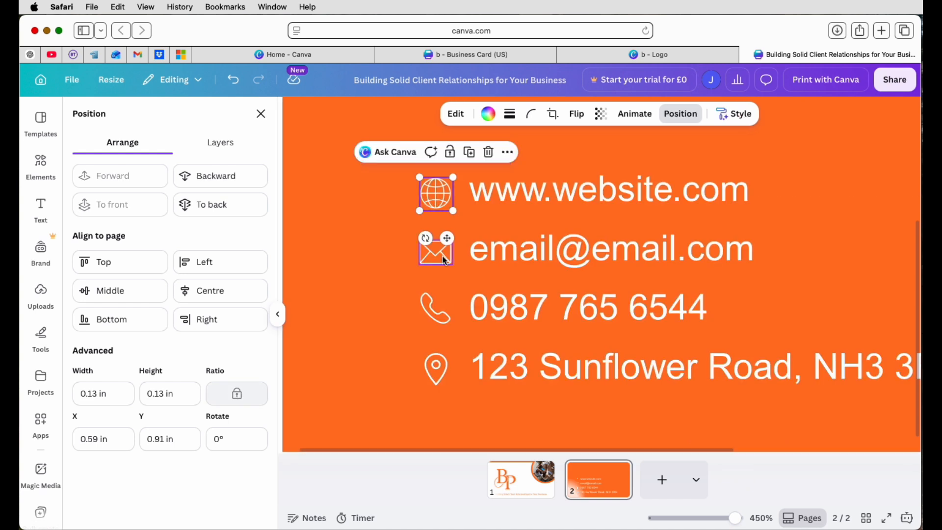
shift+click(436, 309)
shift+click(436, 367)
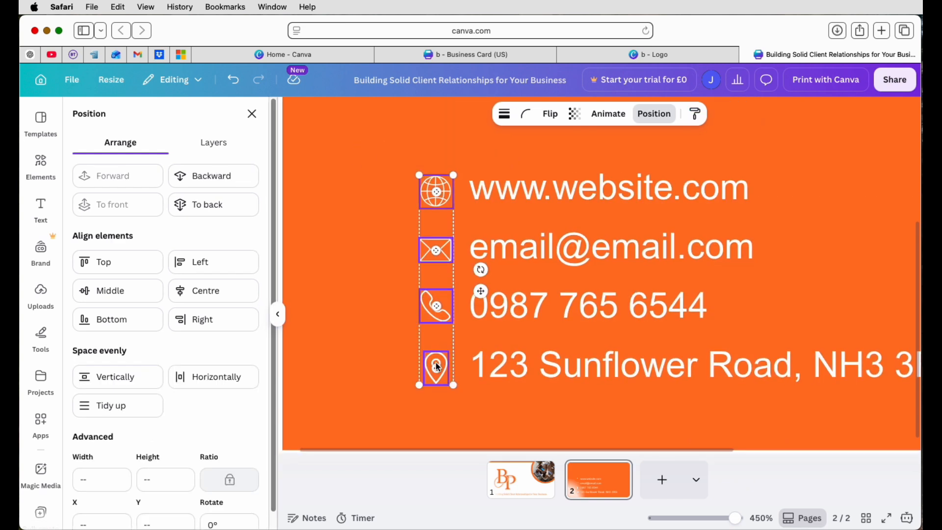
shift+click(534, 251)
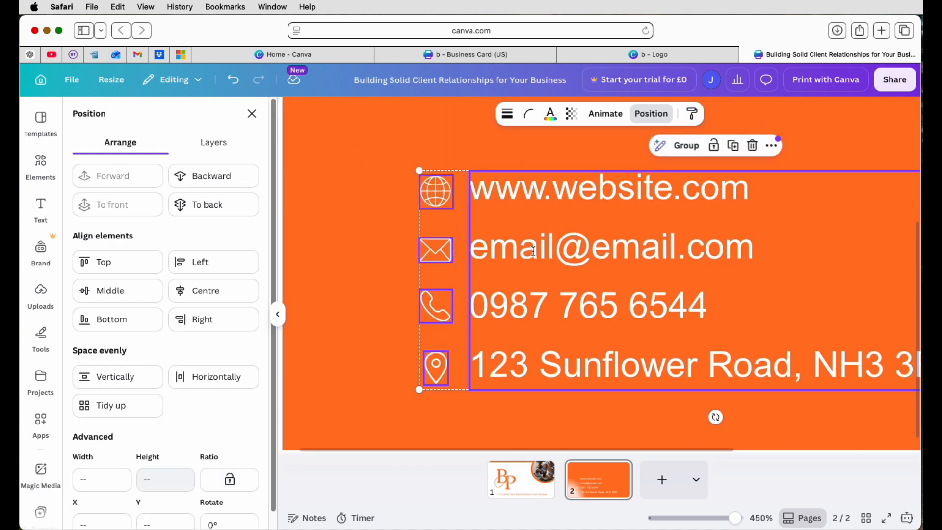
click(684, 145)
scroll(491, 366, down, 5)
Move the contact group to the left margin, snap the orange background top-left, and return to Elements overview
drag(526, 329, 479, 350)
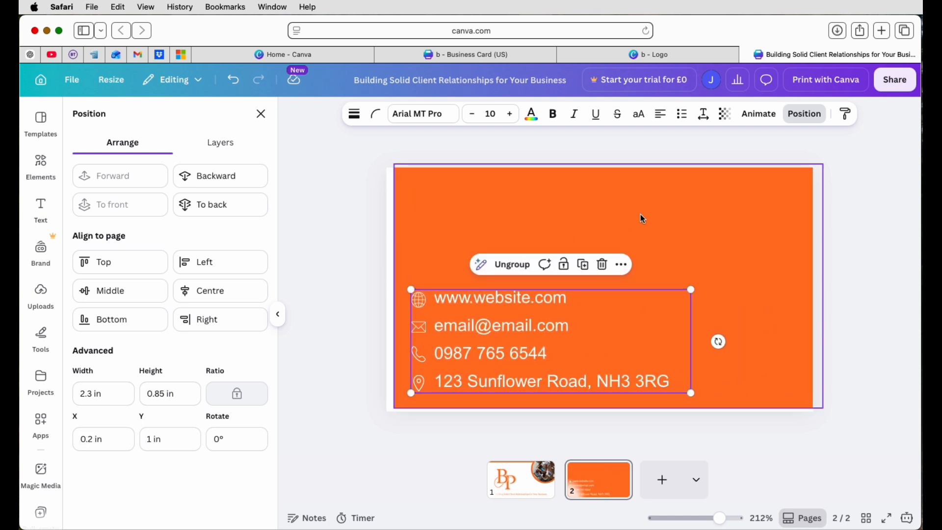
click(670, 249)
drag(627, 183, 623, 183)
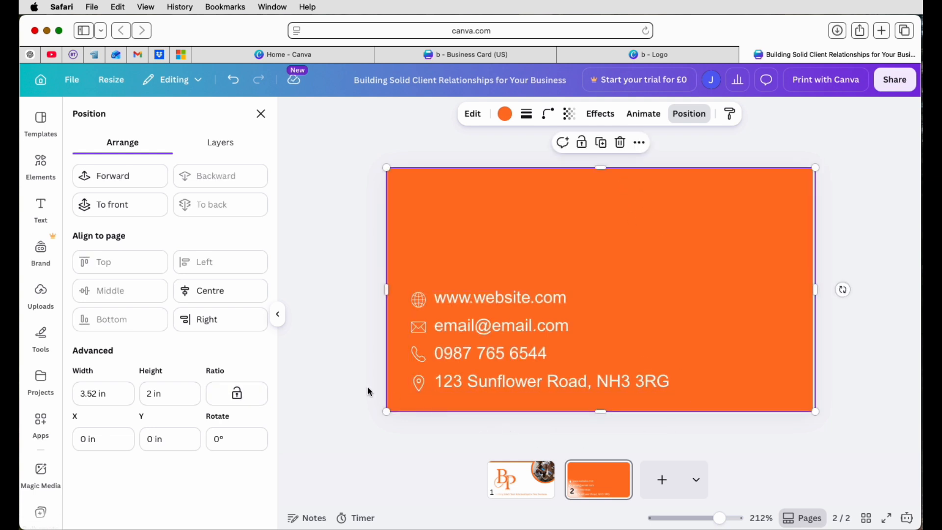
click(49, 169)
click(79, 116)
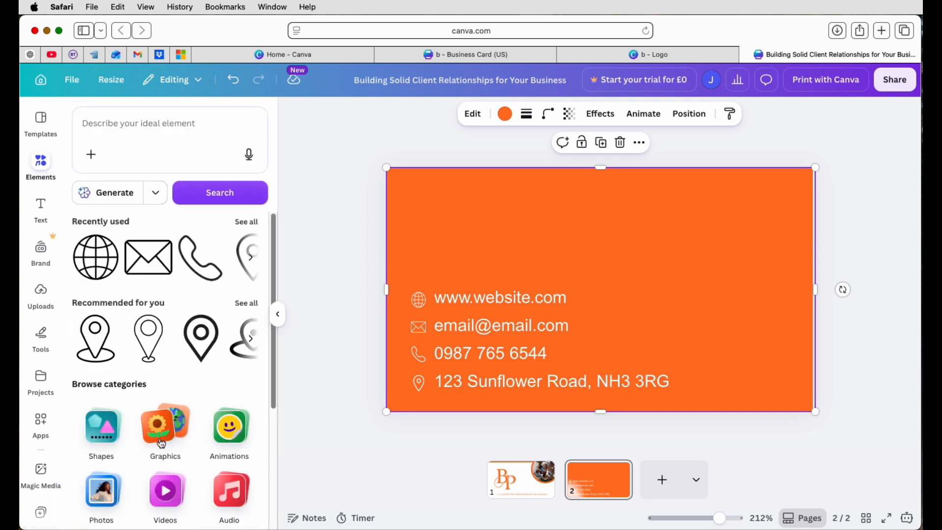
Add the Half Circle Horizontal shape and enlarge it across the card's right side
click(103, 436)
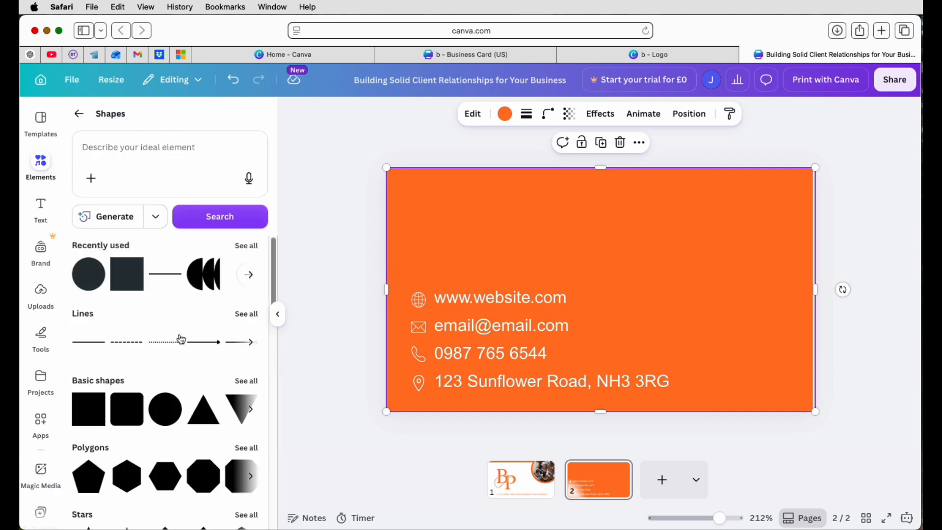
scroll(176, 344, down, 5)
scroll(169, 361, down, 5)
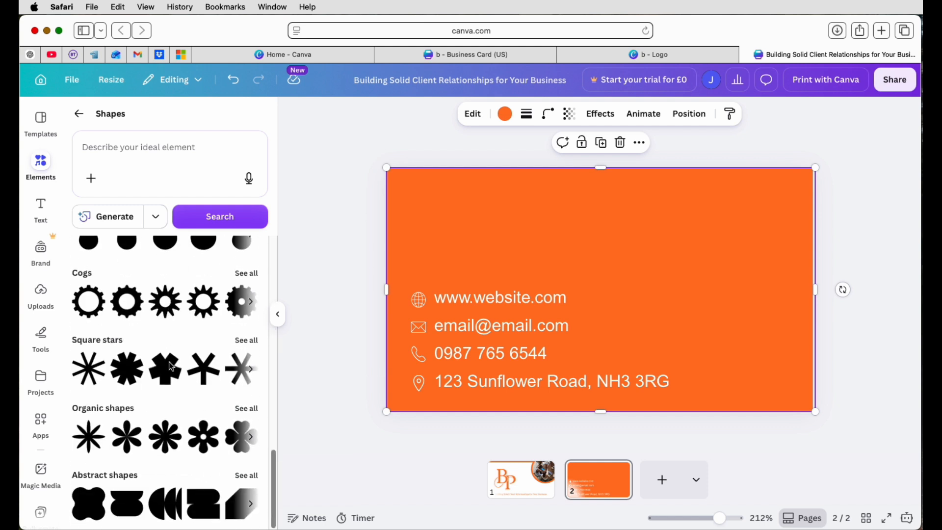
click(166, 503)
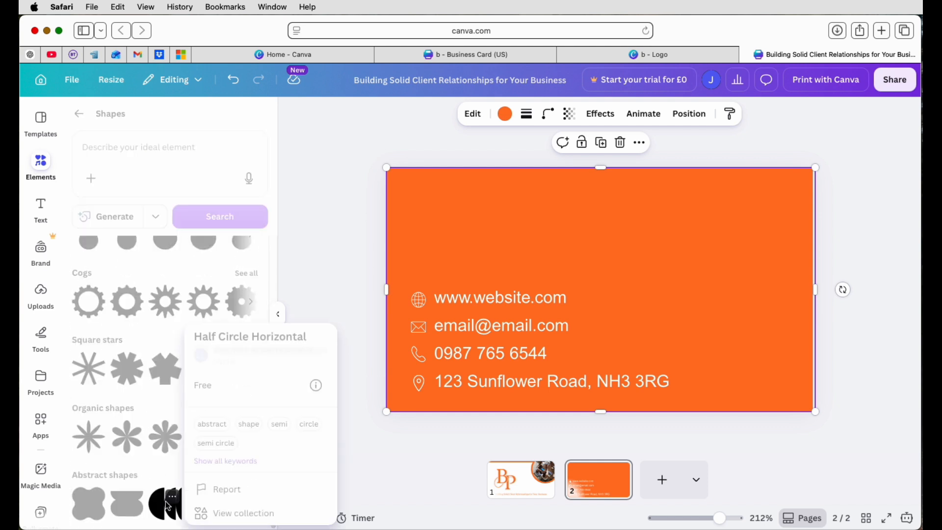
drag(637, 255, 738, 186)
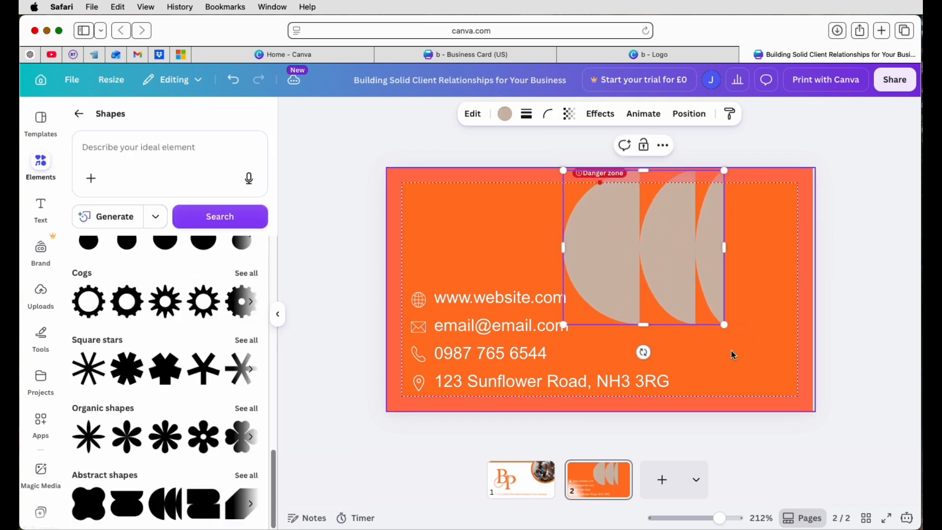
drag(724, 325, 782, 451)
drag(608, 294, 643, 295)
click(505, 114)
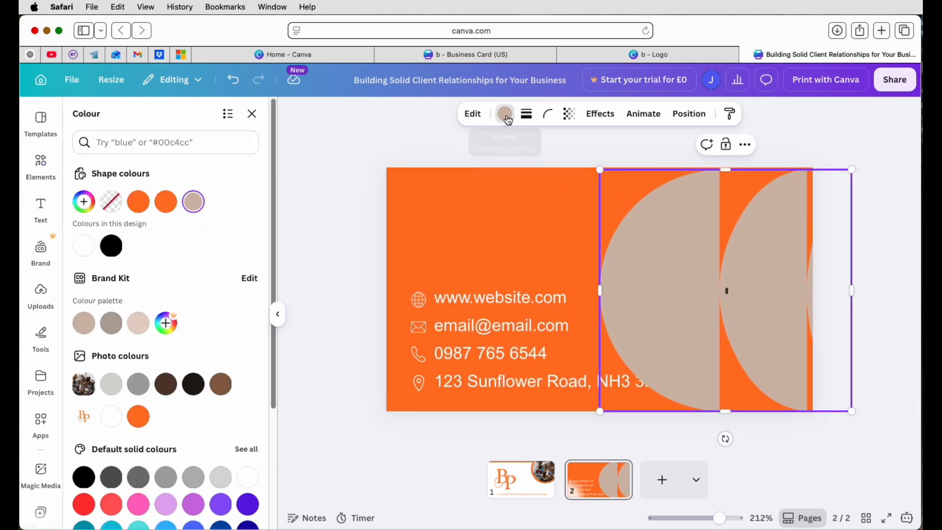
Fill the half-circles with the red-orange linear gradient and send them backward behind the contact text
scroll(276, 316, down, 2)
scroll(271, 407, down, 3)
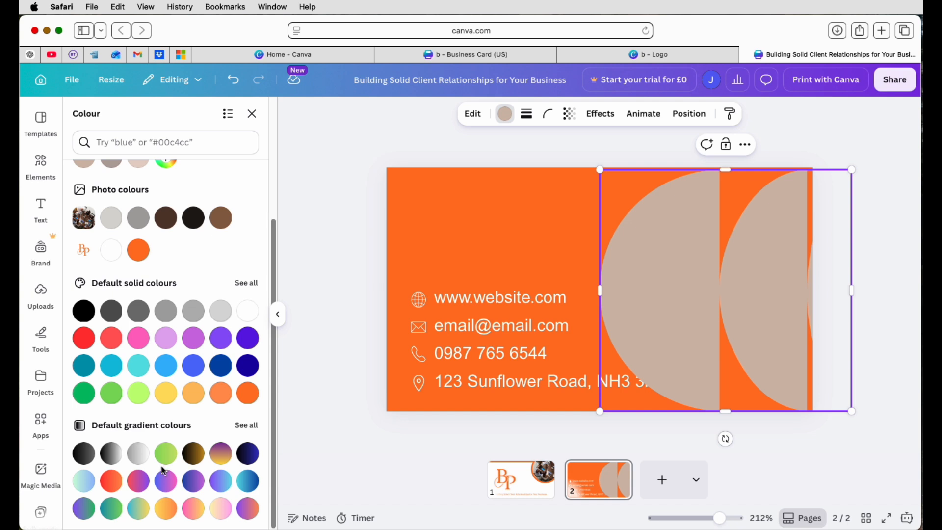
click(112, 485)
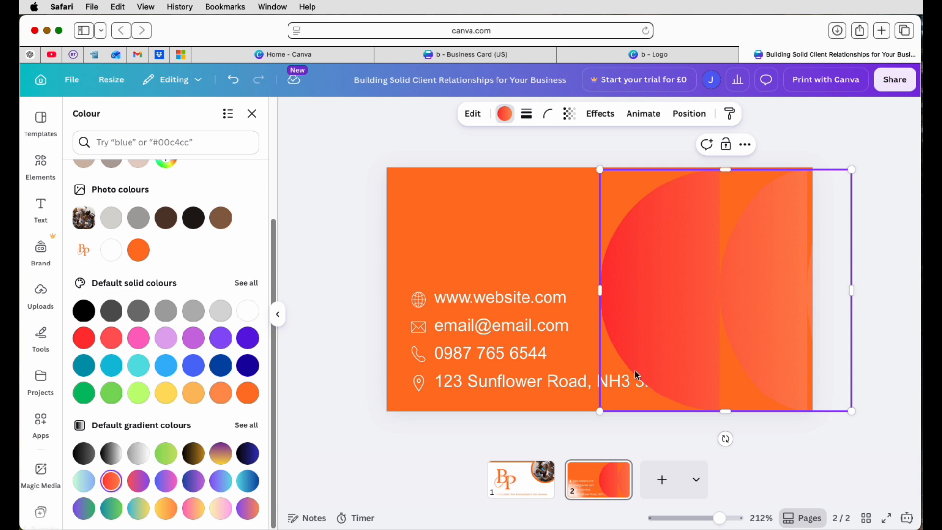
click(689, 114)
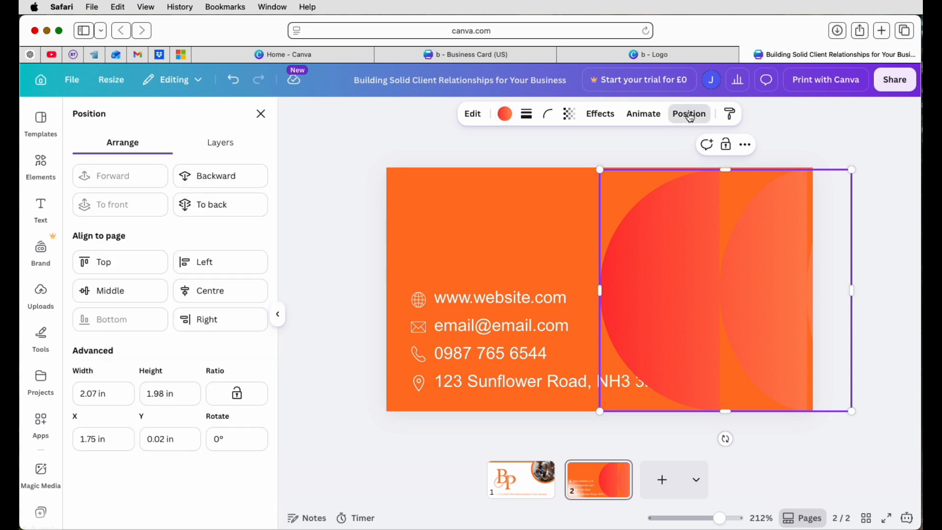
click(222, 182)
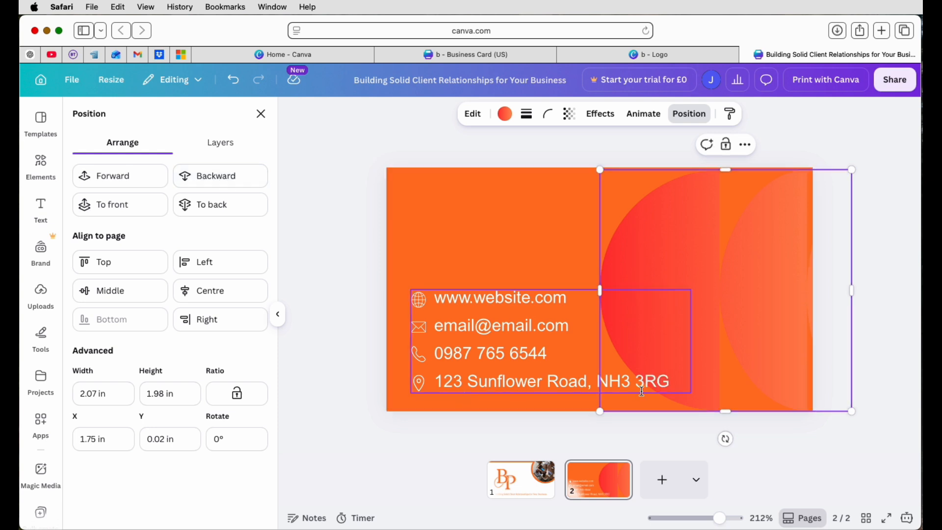
click(41, 166)
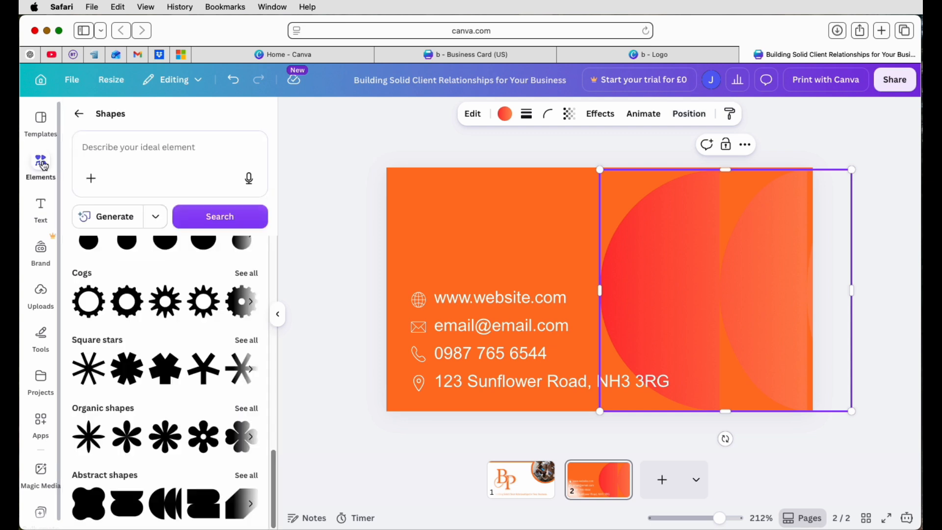
Search Graphics for WHITE GLOW CIRCLE and add the first result
click(78, 113)
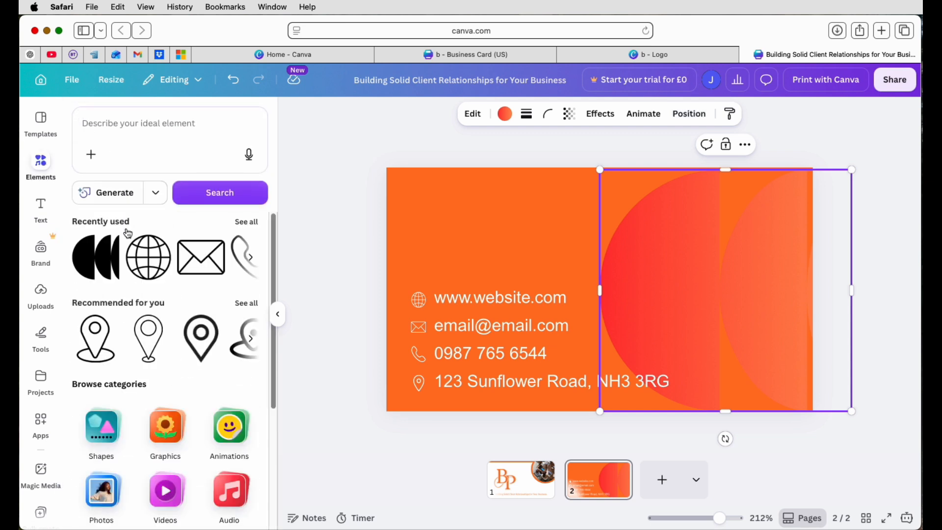
click(160, 425)
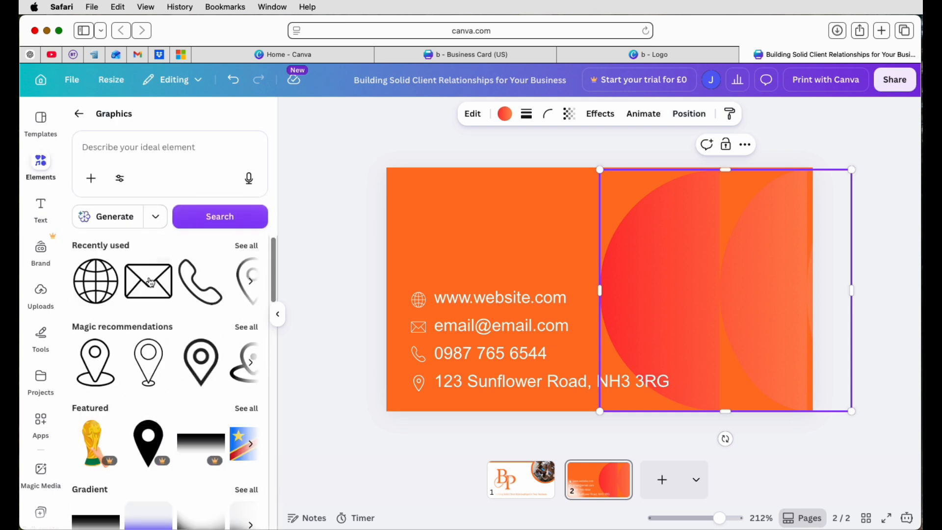
click(148, 149)
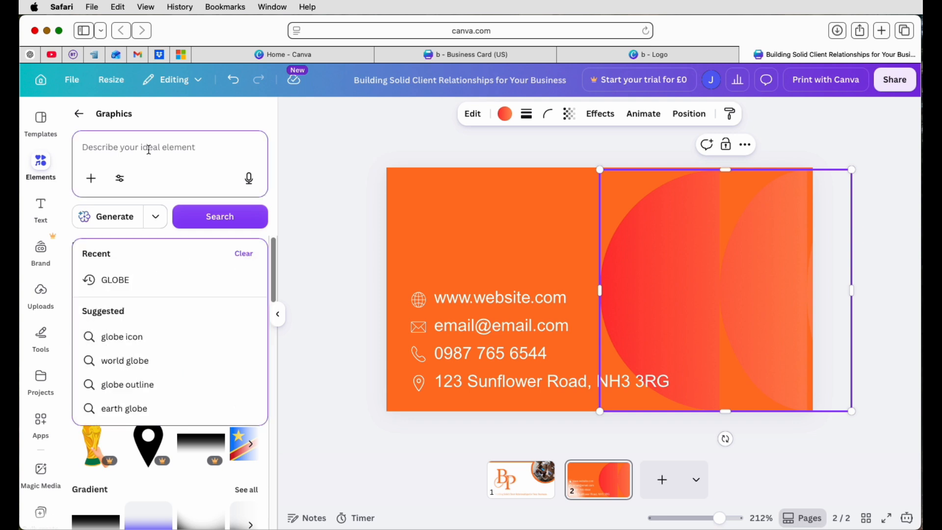
text(WHITE GL)
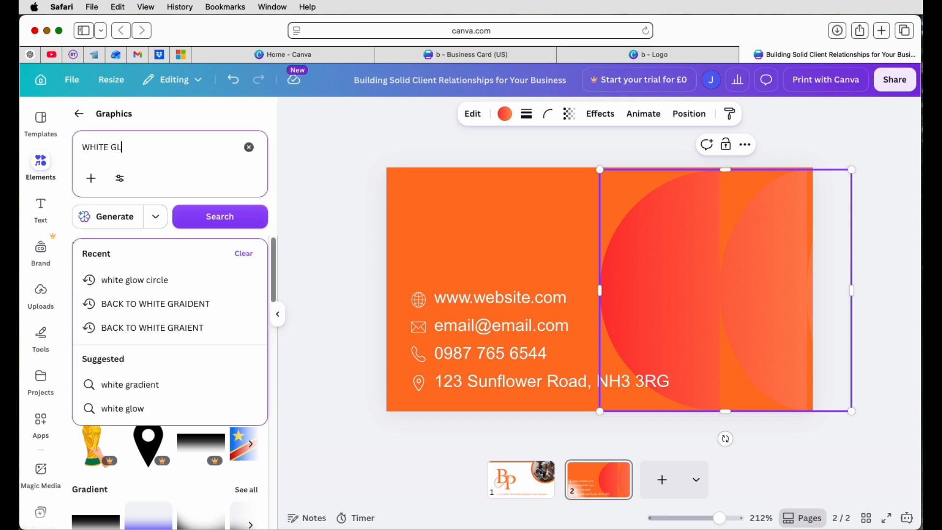
text(OW CIRCLE)
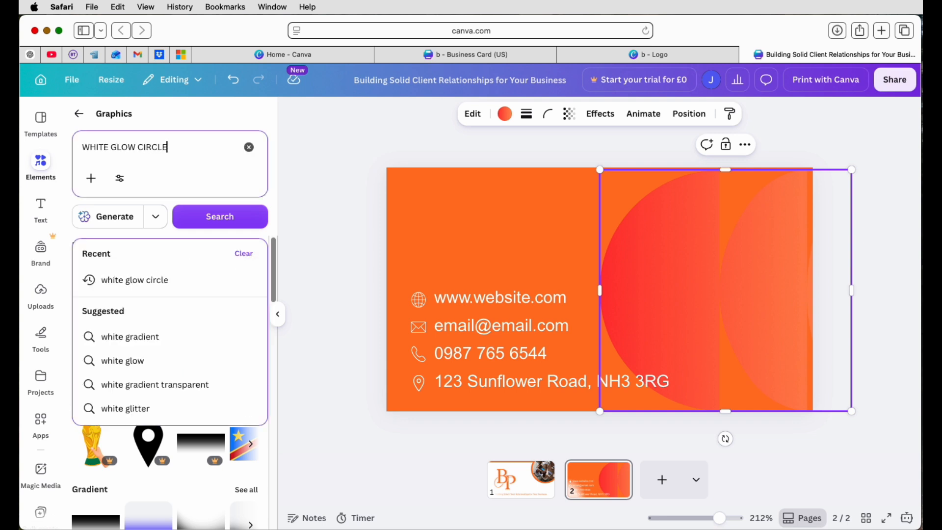
key(Return)
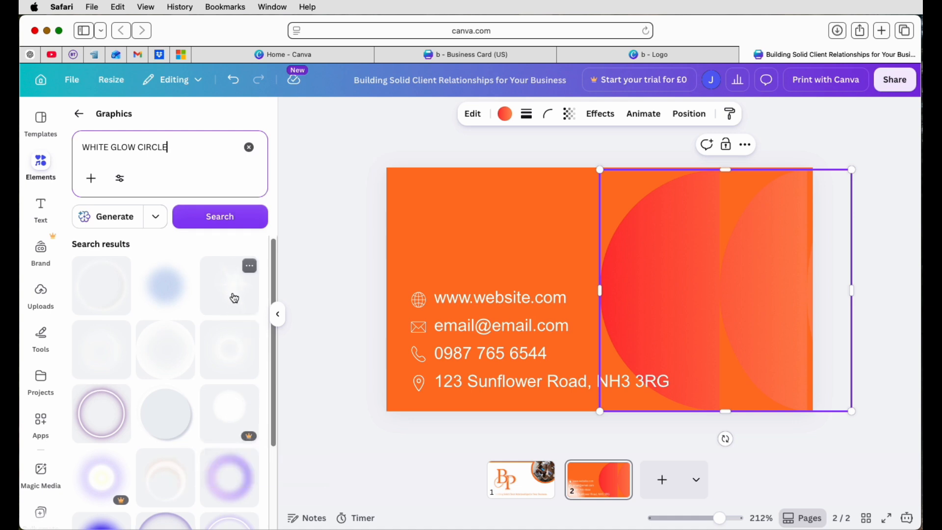
click(96, 289)
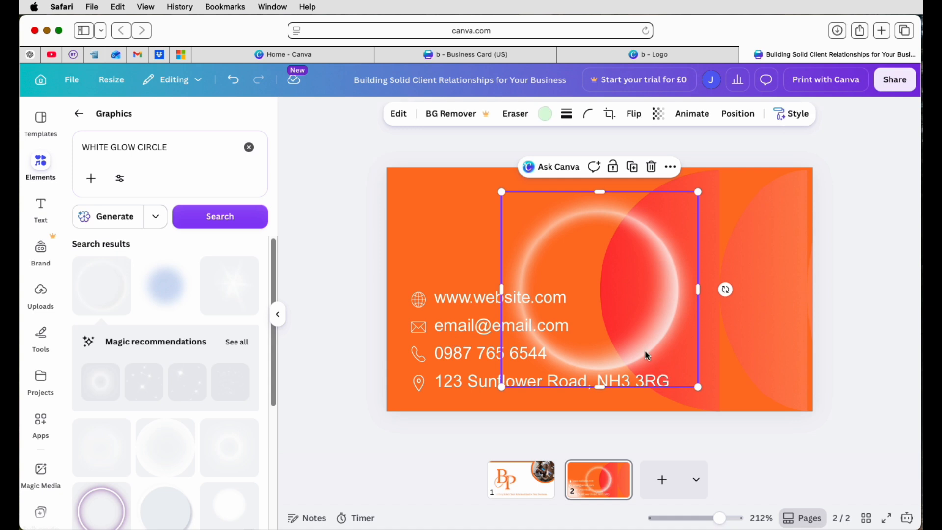
Tuck the glow circle into the top-left corner and shift the half-circles slightly right
drag(646, 356, 452, 233)
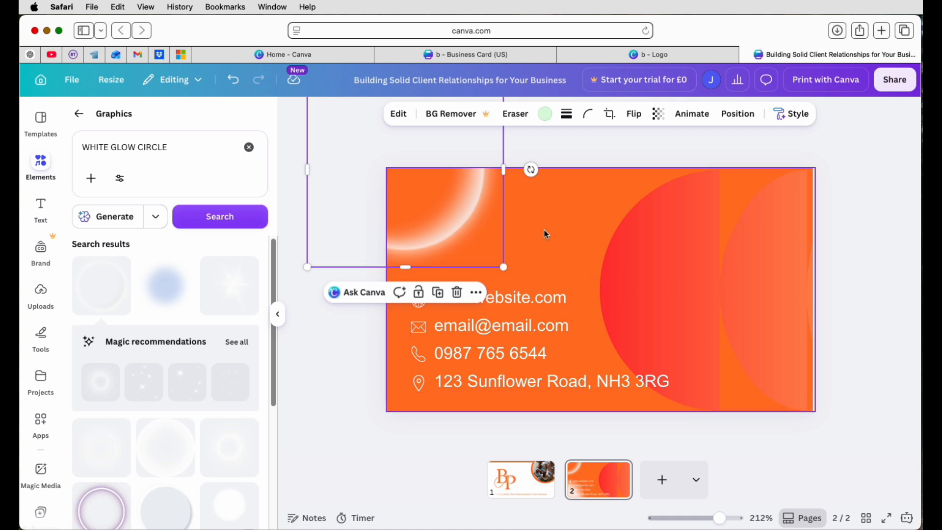
click(396, 474)
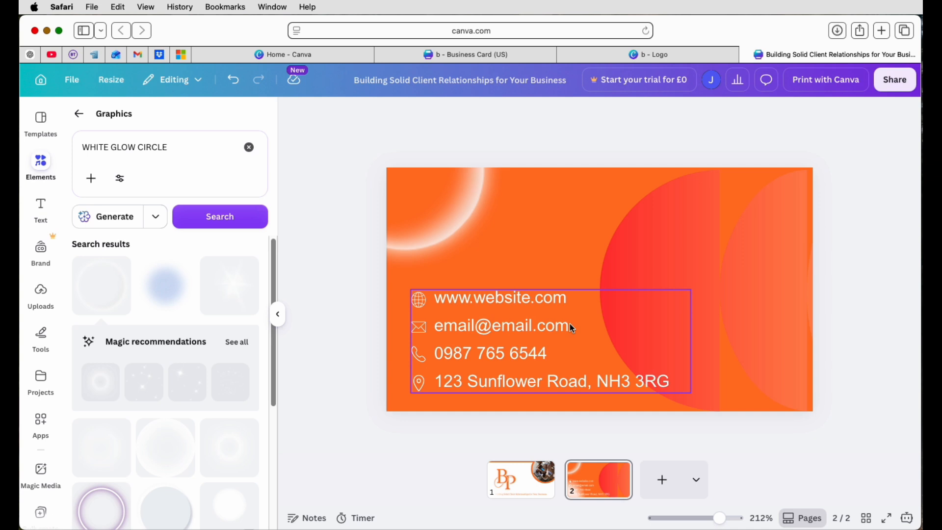
click(702, 238)
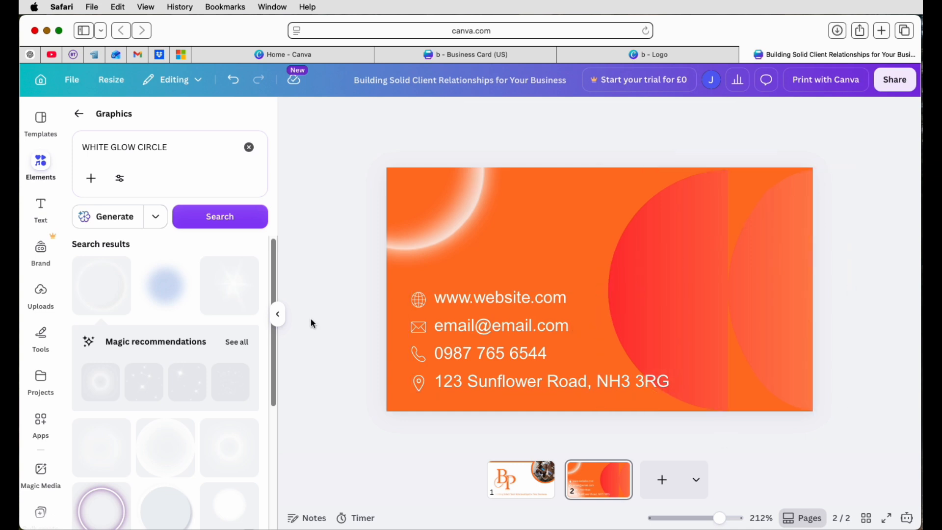
Review both pages, then download pages 1–2 as PNG and allow the browser save
click(528, 489)
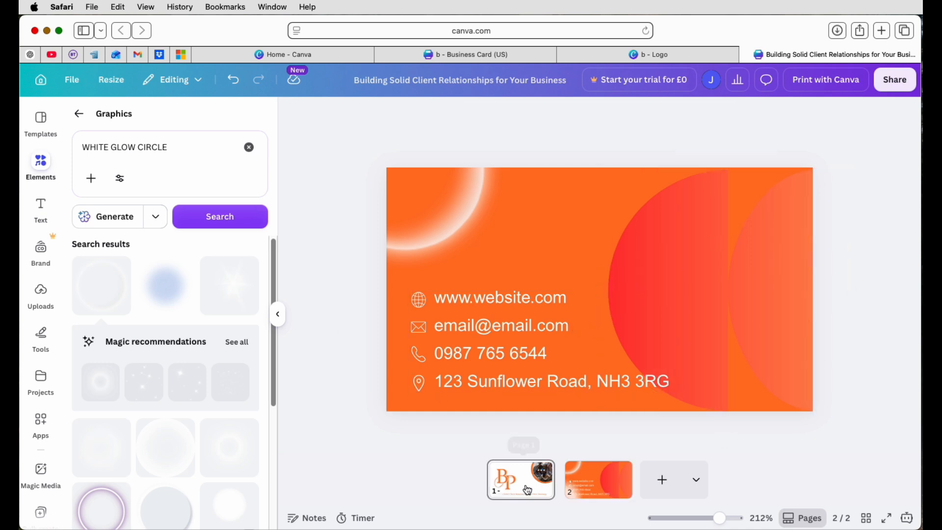
click(602, 492)
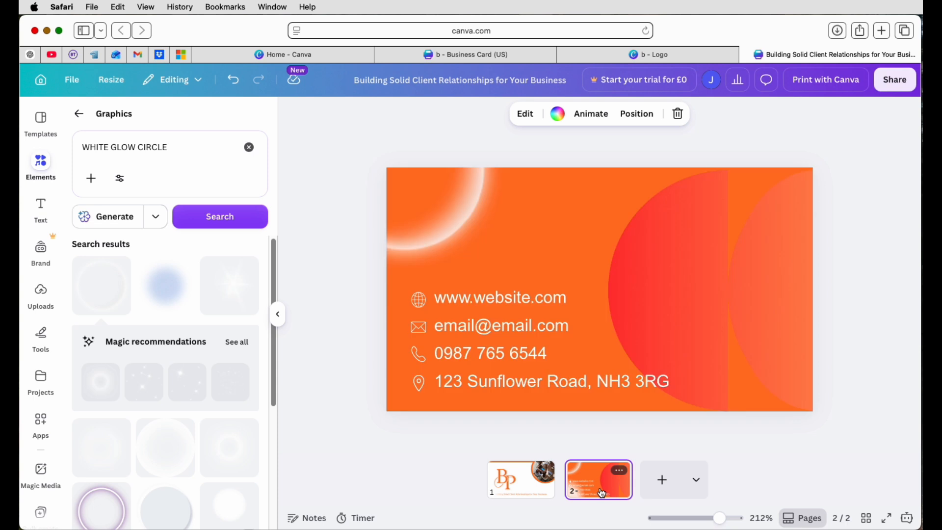
click(891, 86)
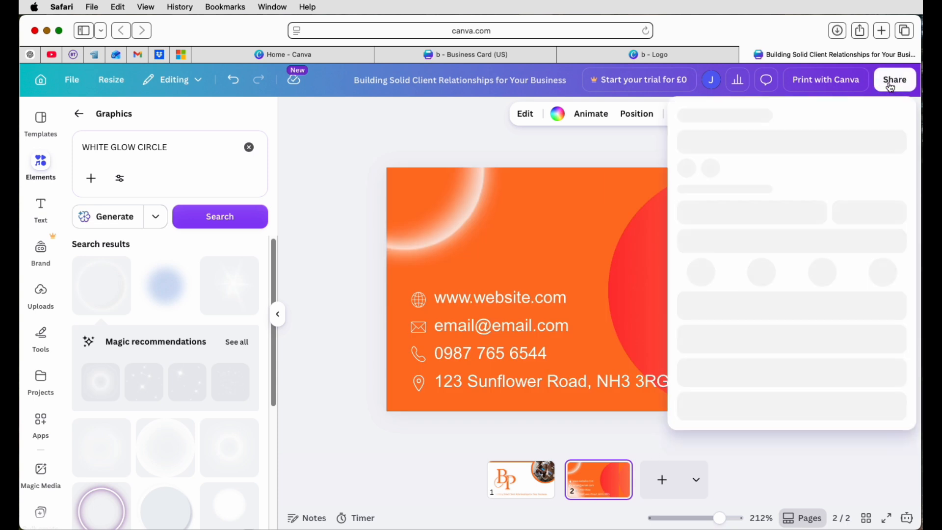
click(707, 365)
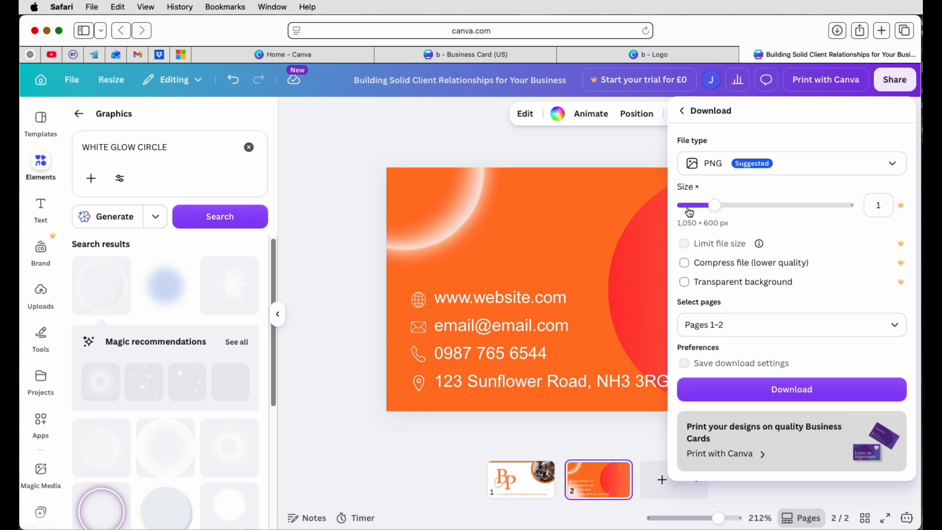
click(894, 166)
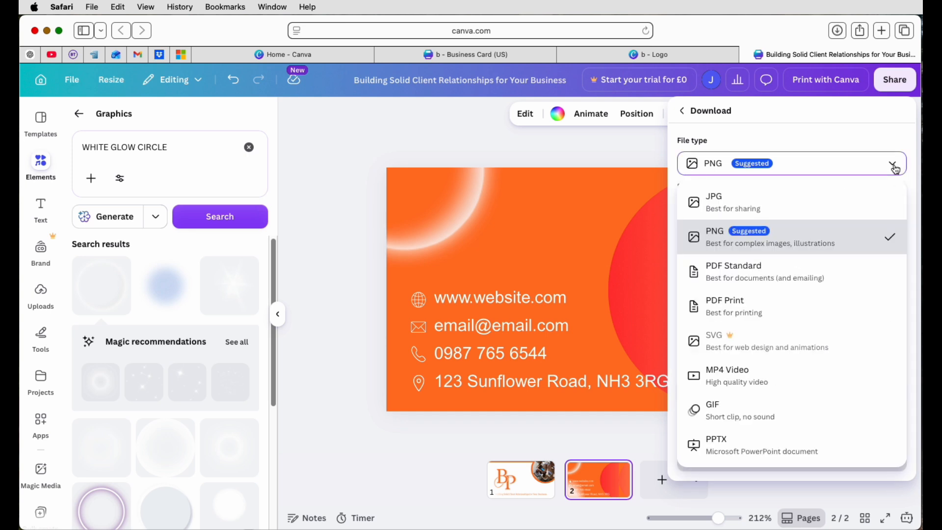
click(839, 244)
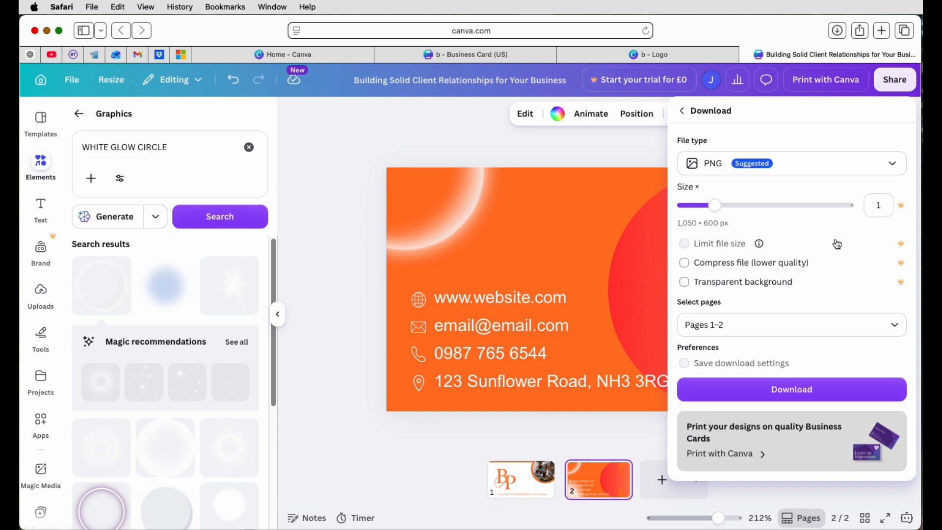
click(798, 395)
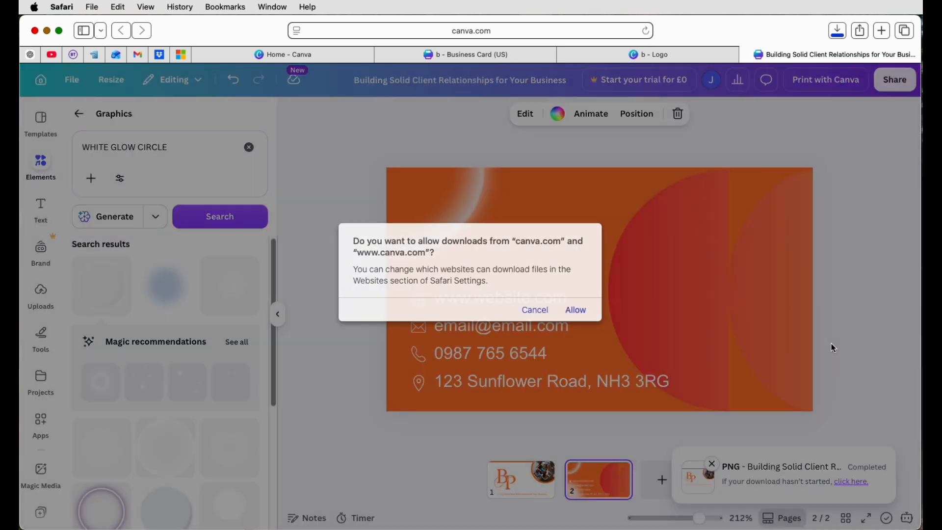
click(576, 309)
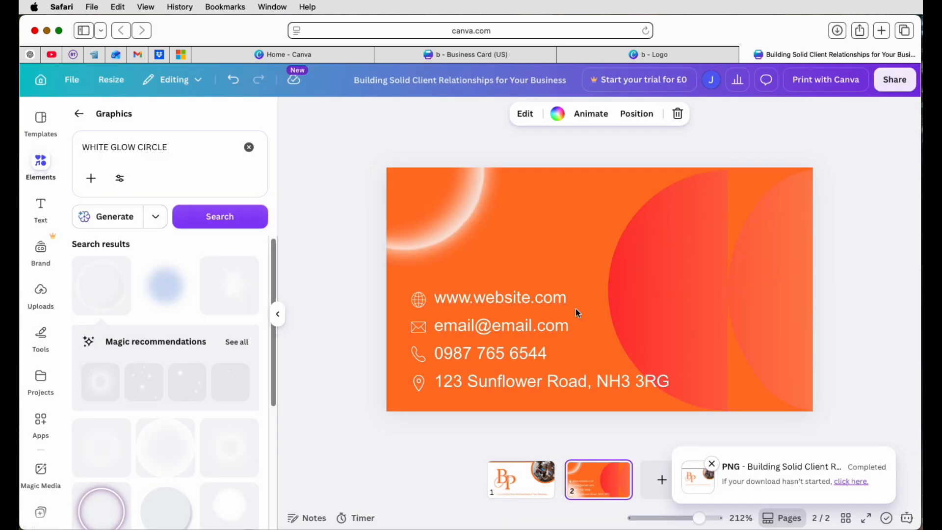